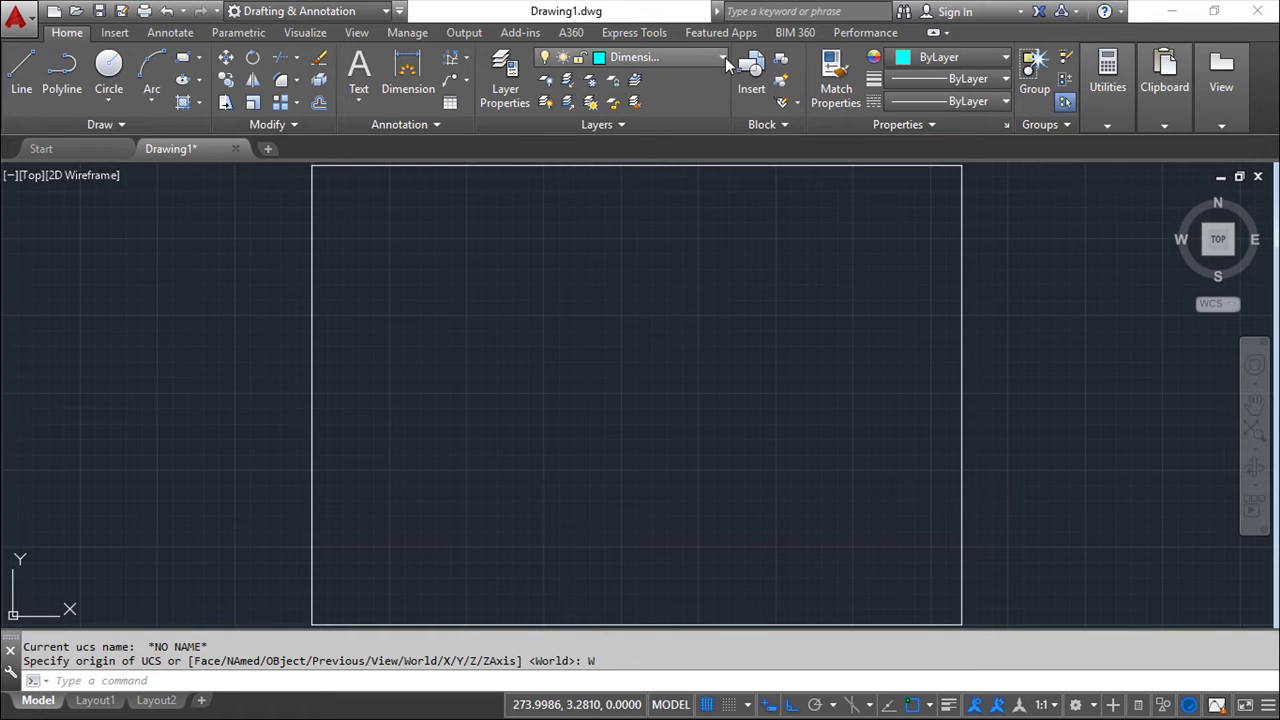
click(722, 57)
click(615, 80)
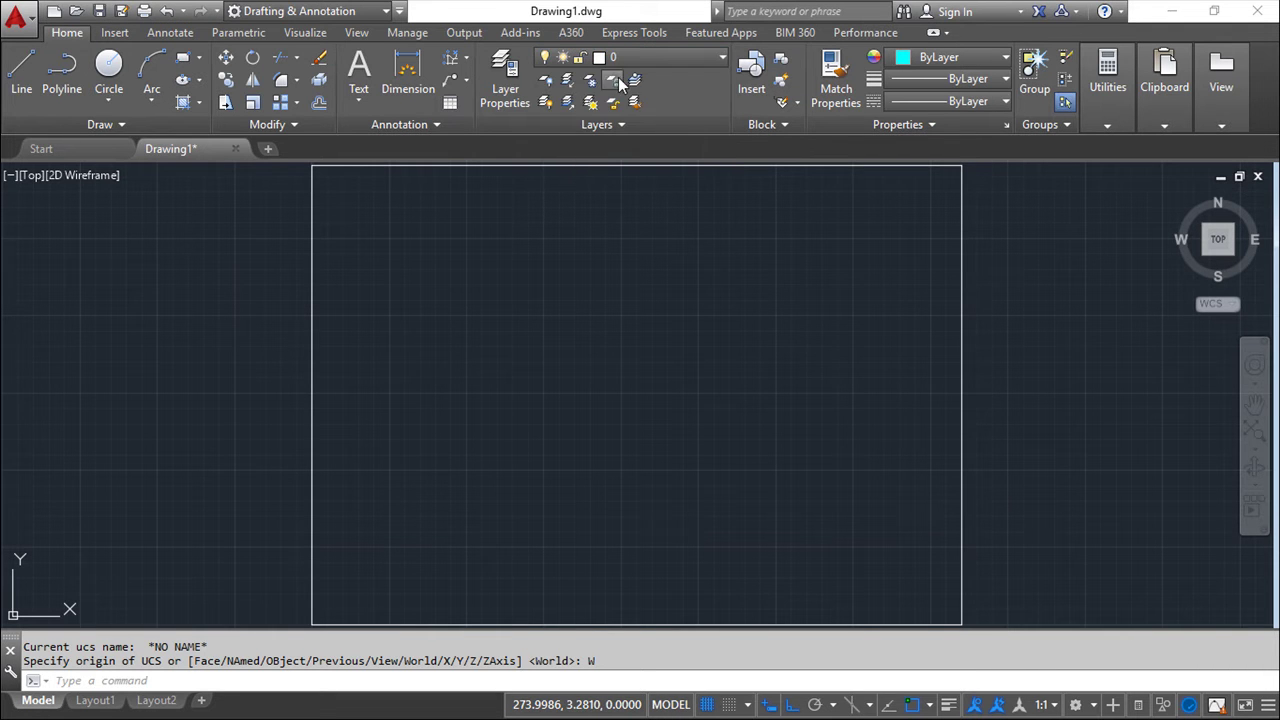
click(21, 68)
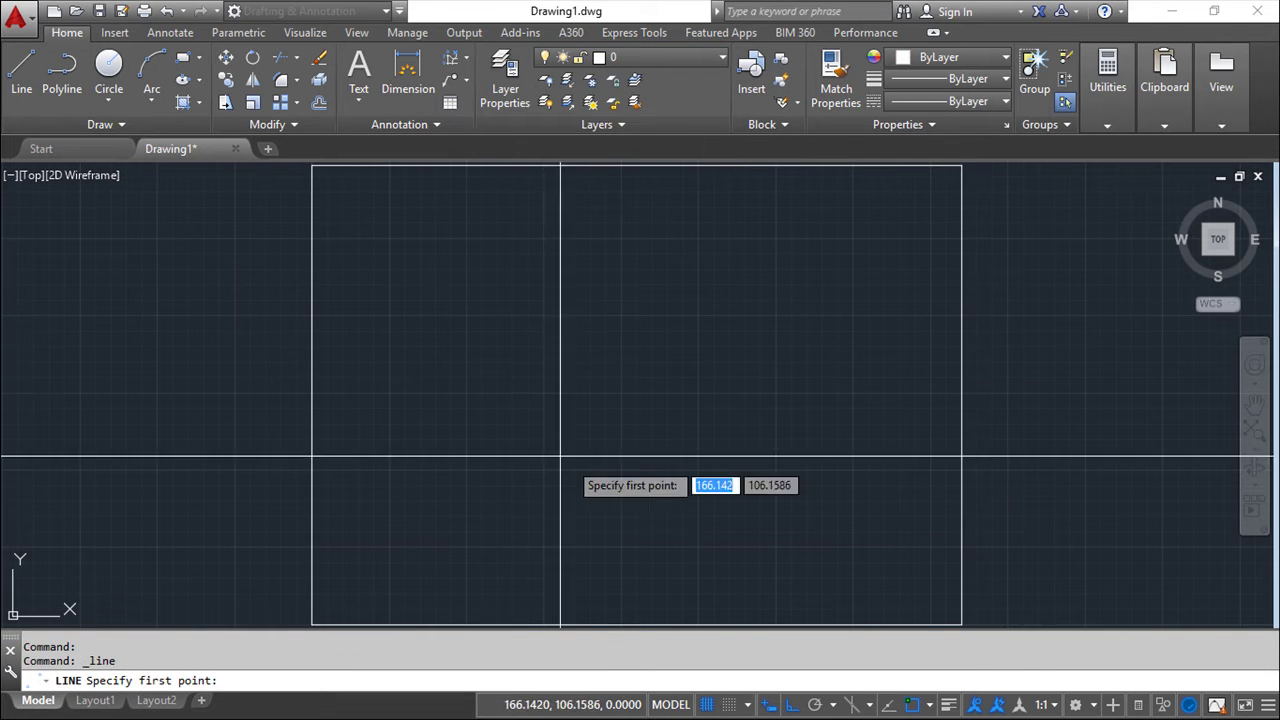
click(506, 451)
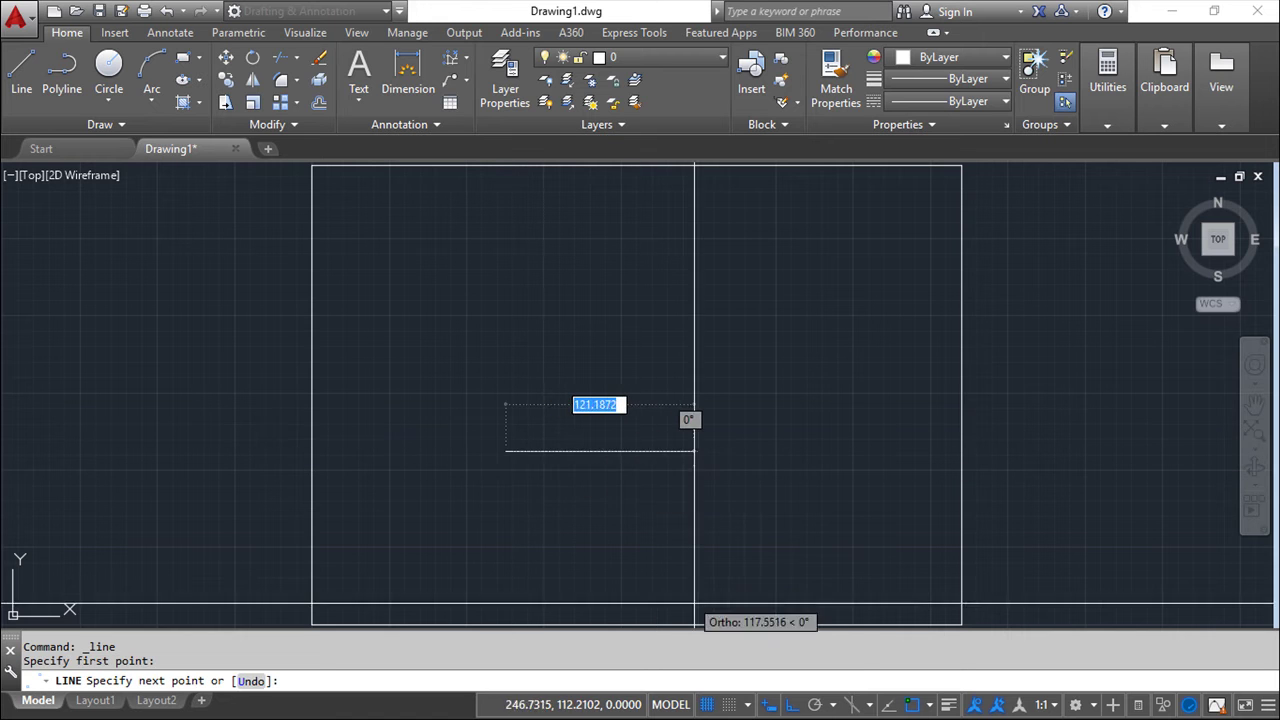
click(796, 705)
text(60)
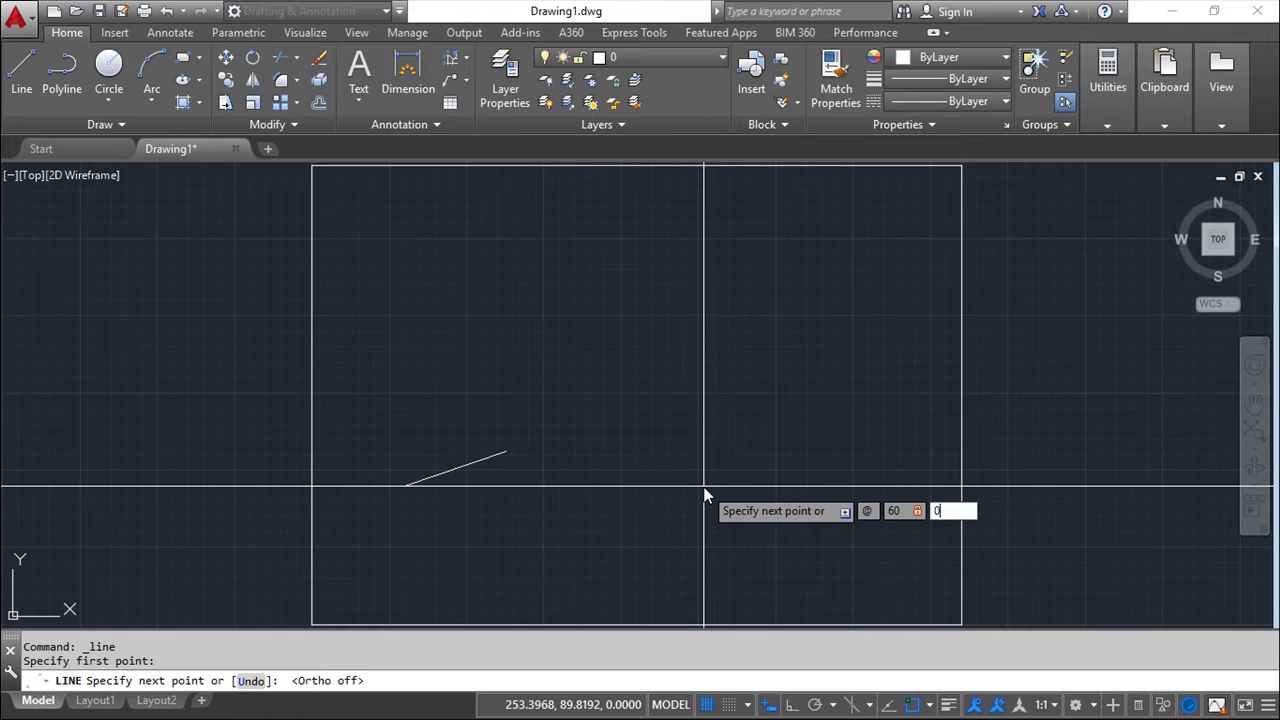
key(Return)
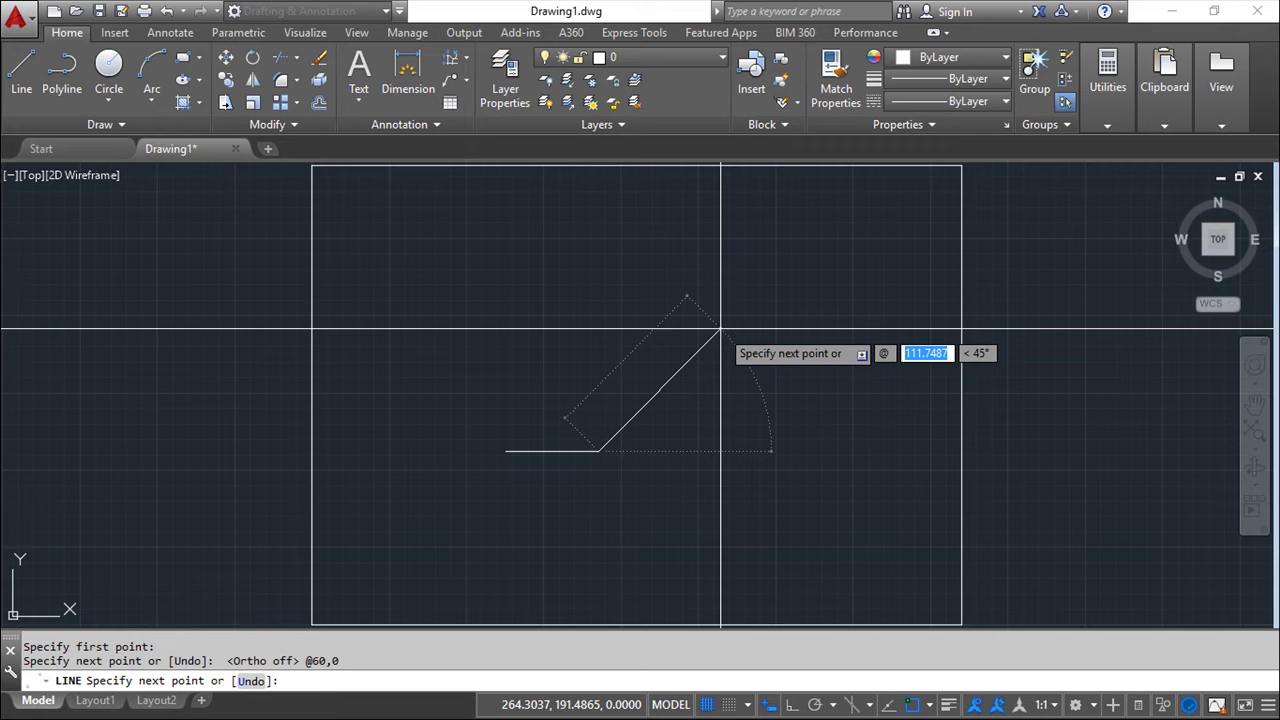
key(Tab)
text(0)
key(Return)
right_click(835, 415)
click(845, 423)
mouse_move(694, 537)
middle_down()
mouse_move(812, 539)
mouse_move(703, 546)
middle_up()
scroll(702, 540, up, 2)
middle_drag(682, 461, 722, 485)
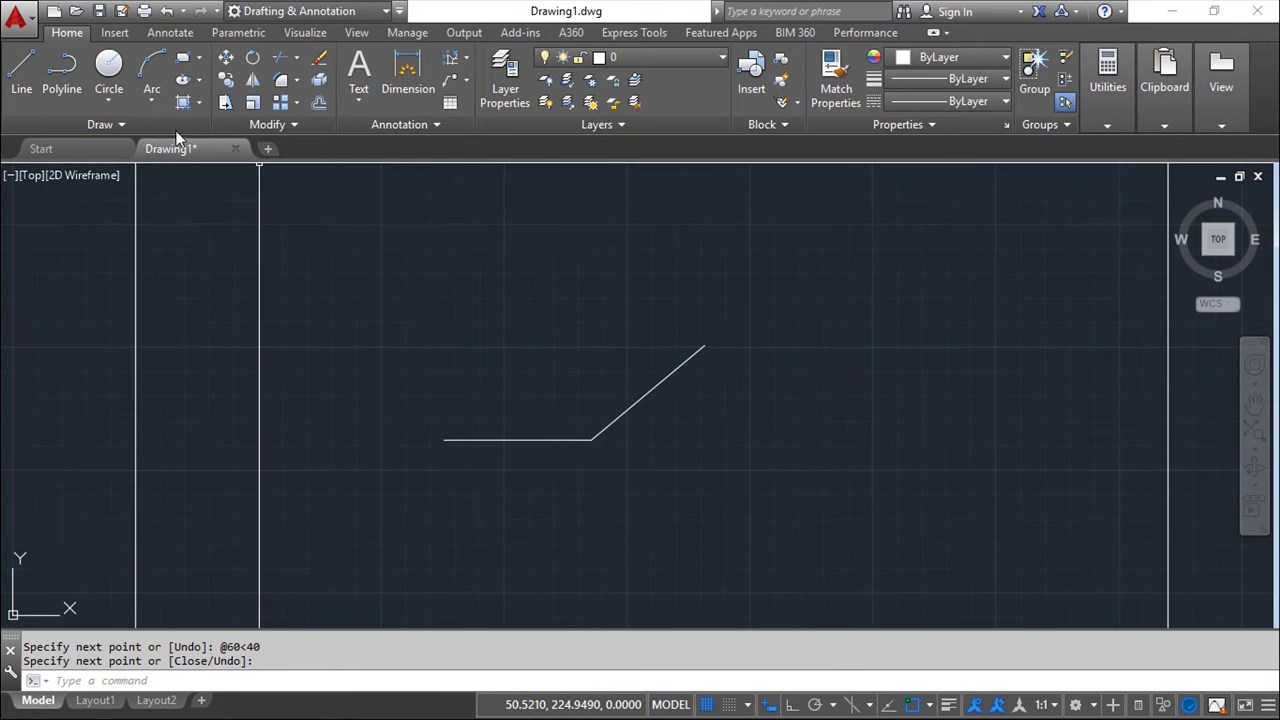
click(21, 70)
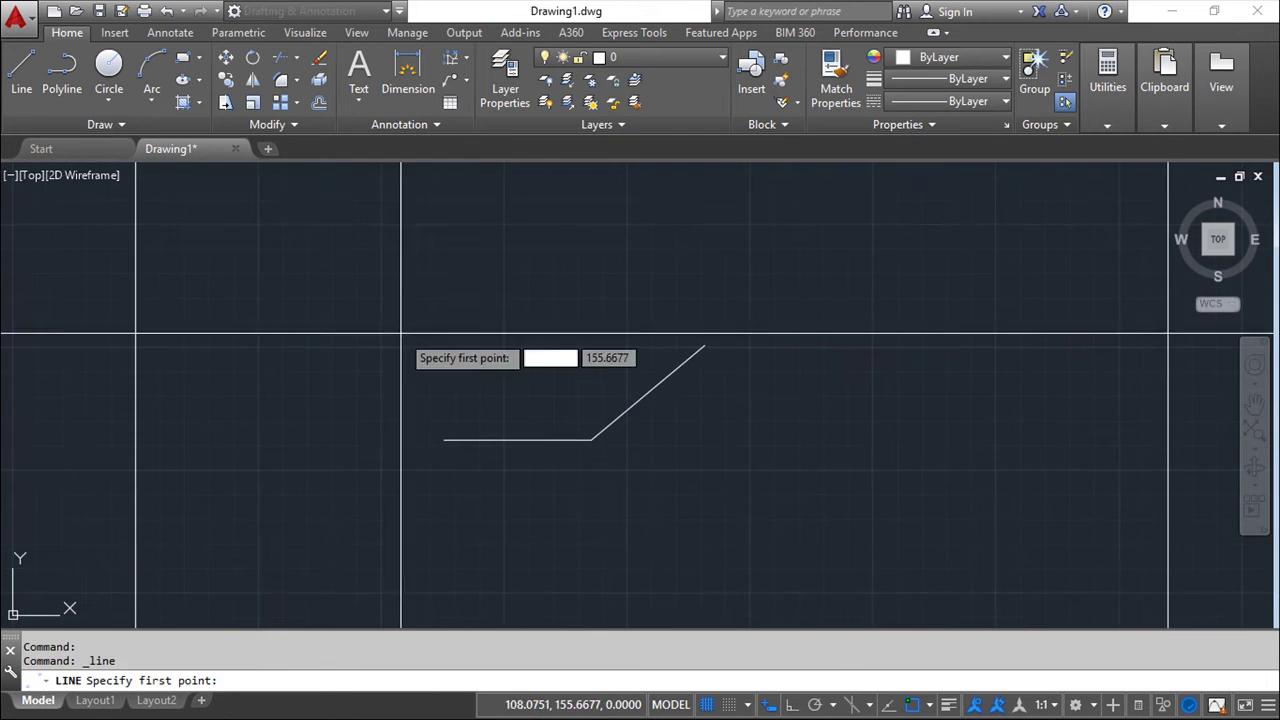
click(444, 440)
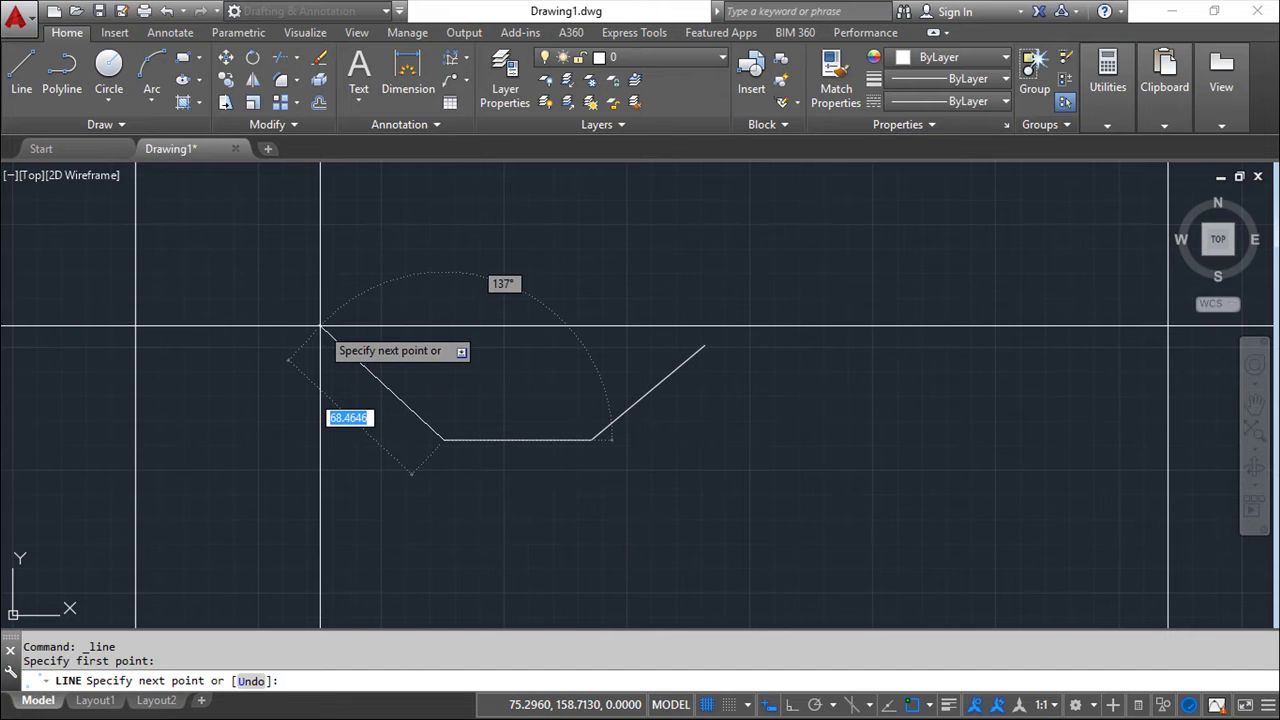
text(100)
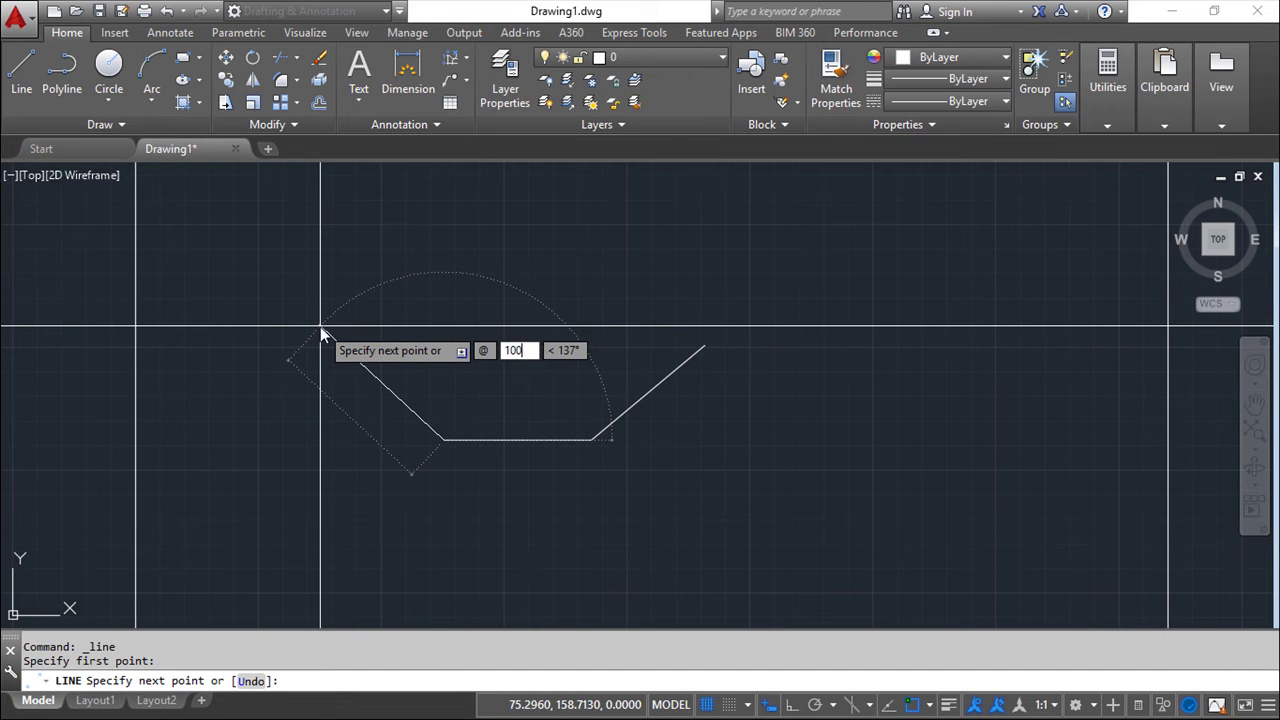
key(Tab)
text(130)
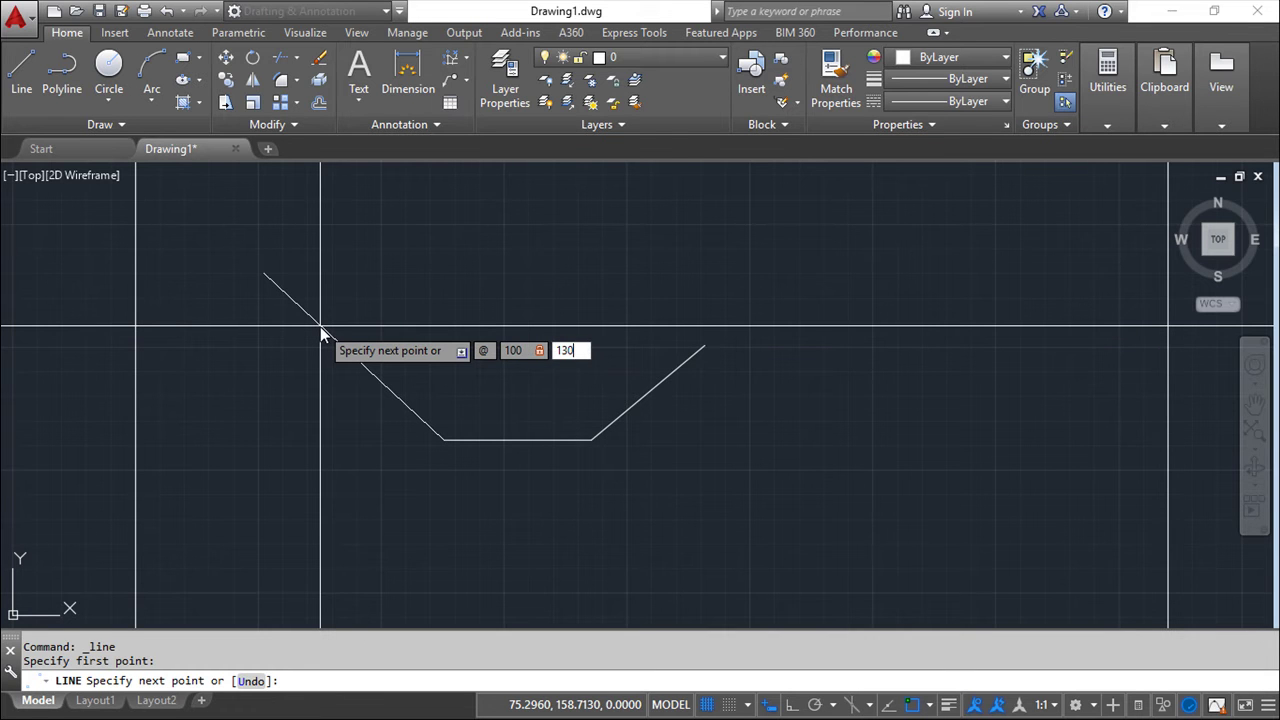
key(Return)
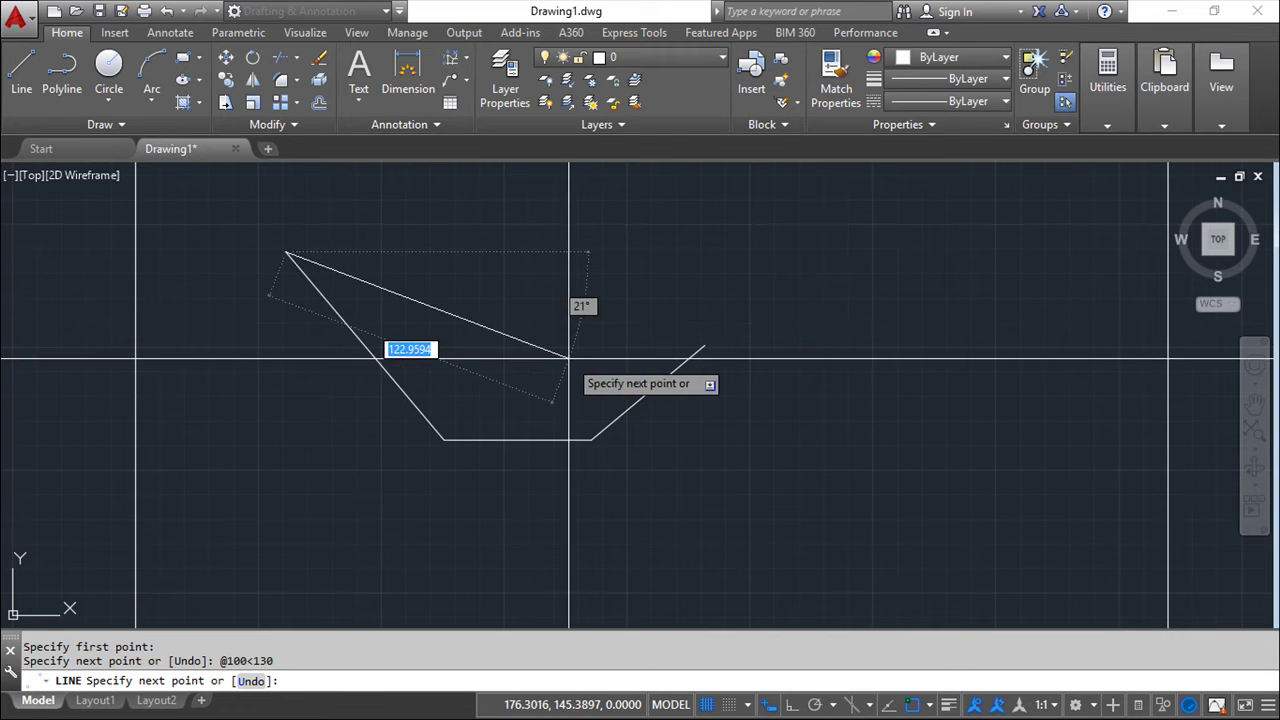
right_click(507, 305)
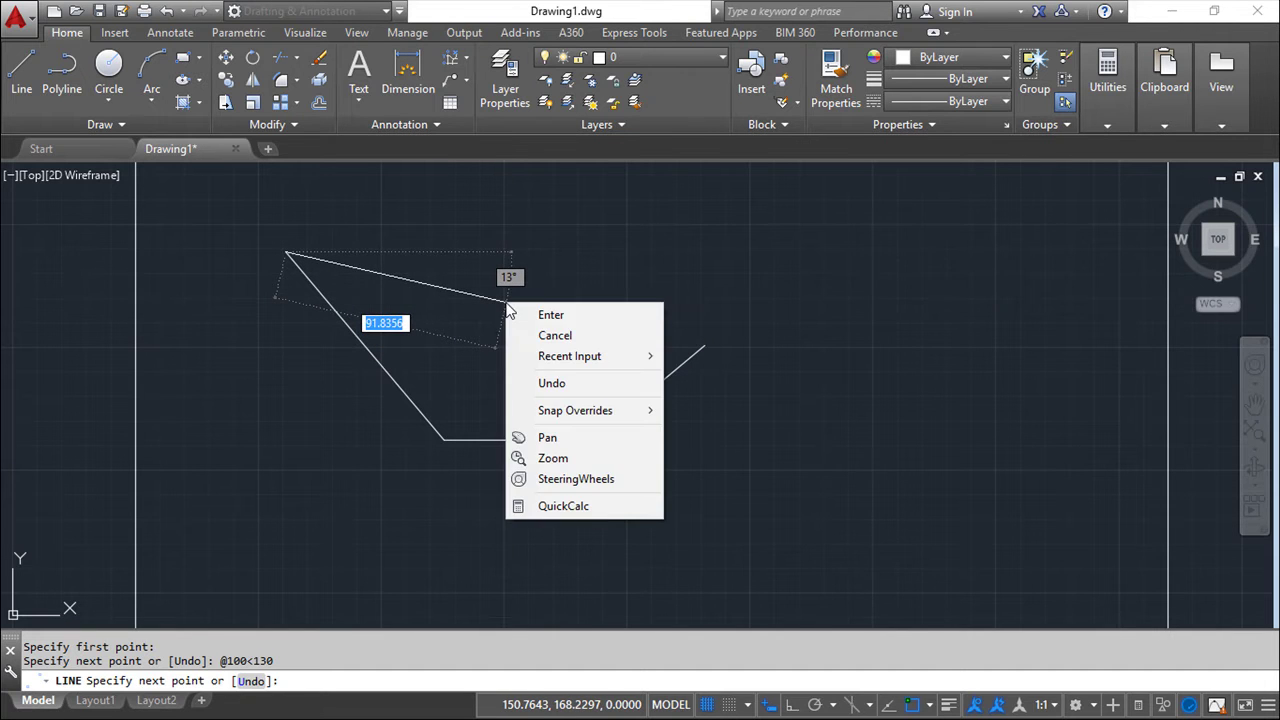
click(563, 318)
mouse_move(589, 317)
middle_down()
mouse_move(693, 404)
mouse_move(696, 382)
middle_up()
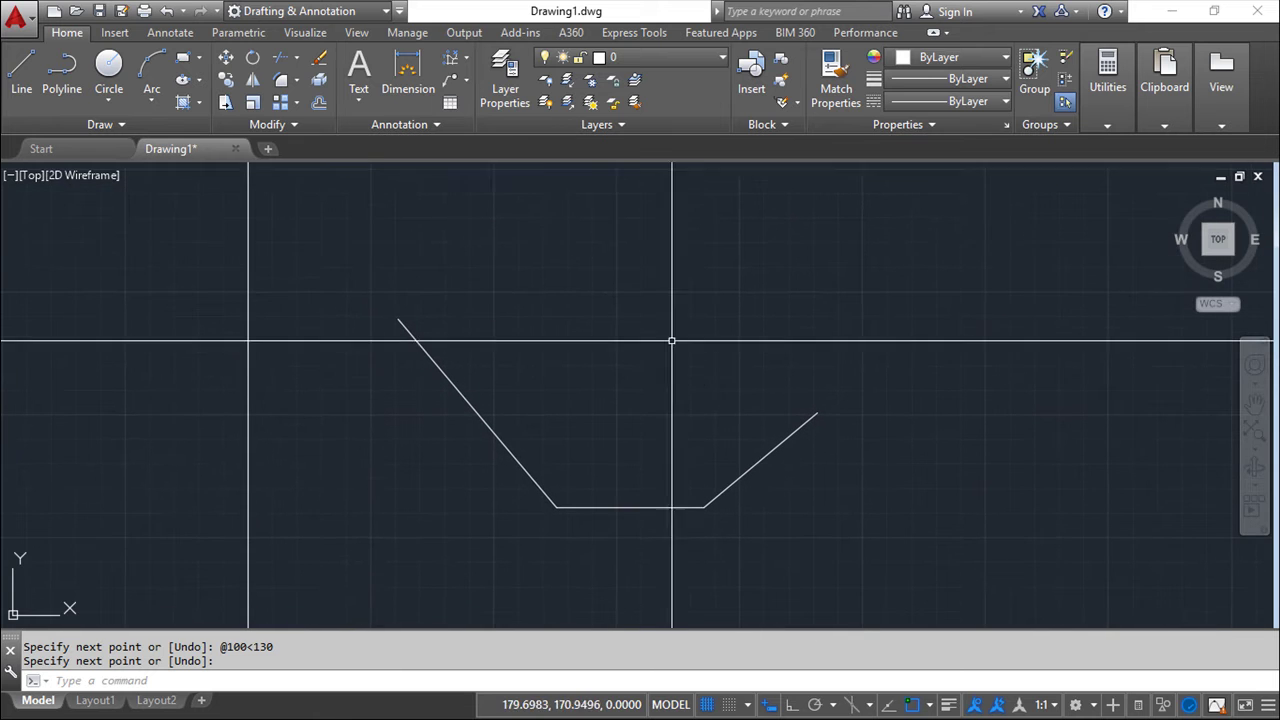
Offset the right diagonal 20 units toward its upper-left side.
click(322, 108)
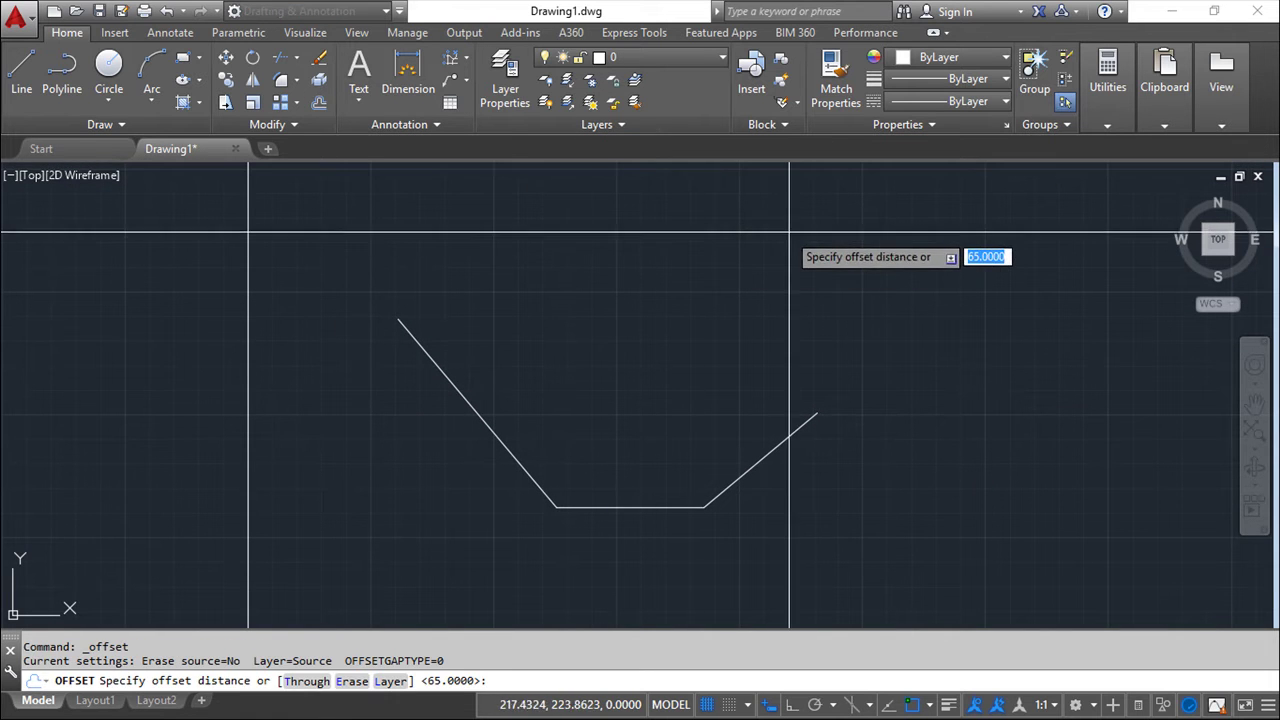
text(0)
key(Return)
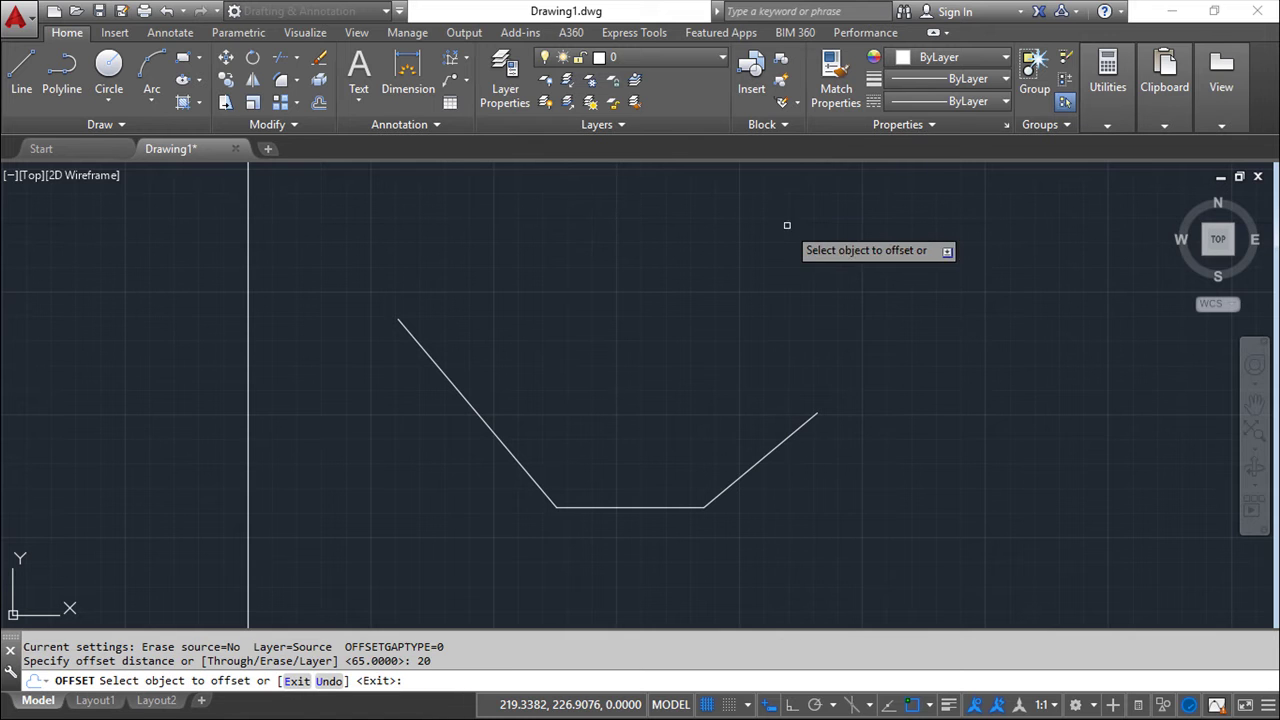
click(816, 413)
click(771, 417)
key(Return)
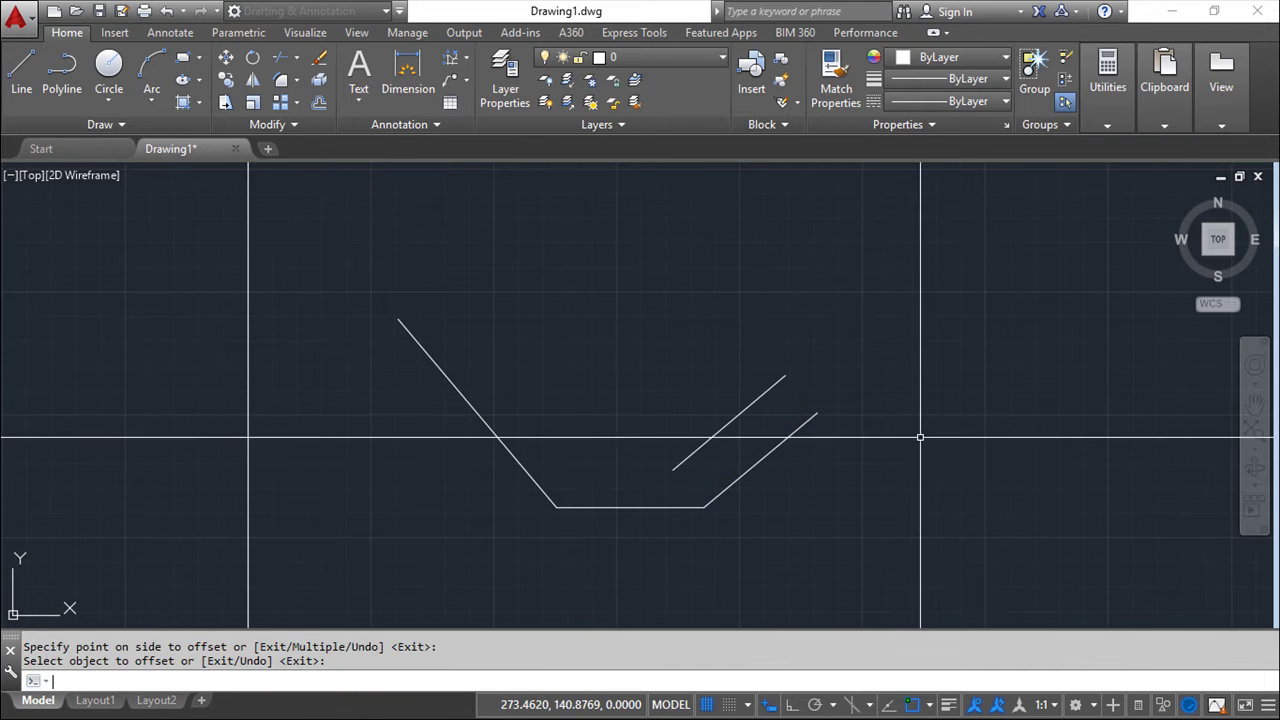
Offset the left diagonal 15 units to its upper-right and the bottom line 80 units upward.
key(Return)
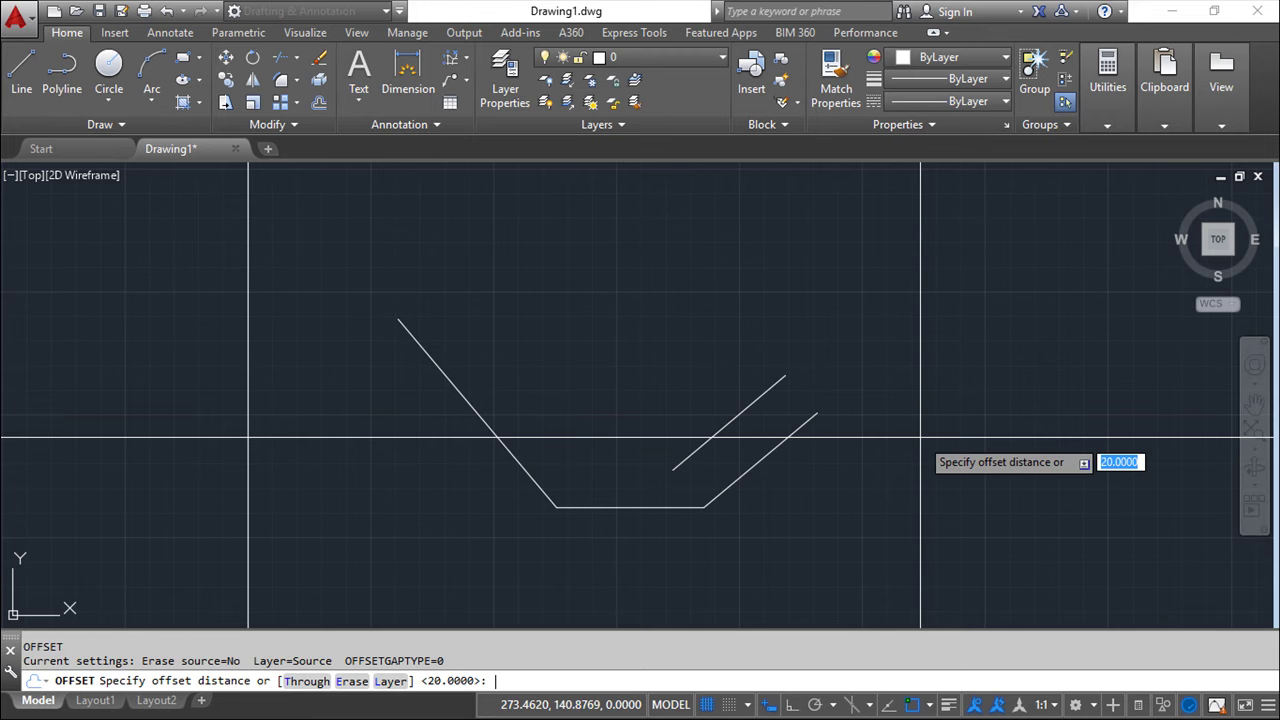
text(15)
key(Return)
click(507, 447)
click(560, 423)
scroll(864, 387, up, 2)
middle_drag(863, 383, 970, 401)
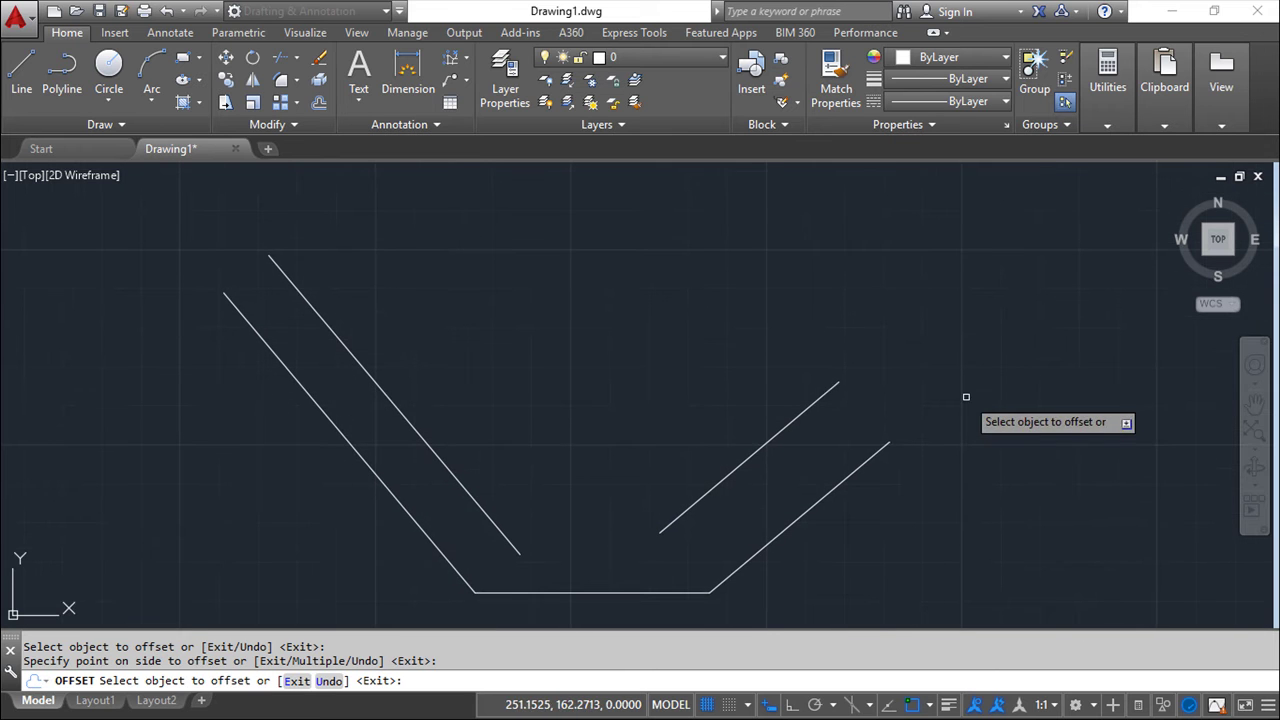
key(Escape)
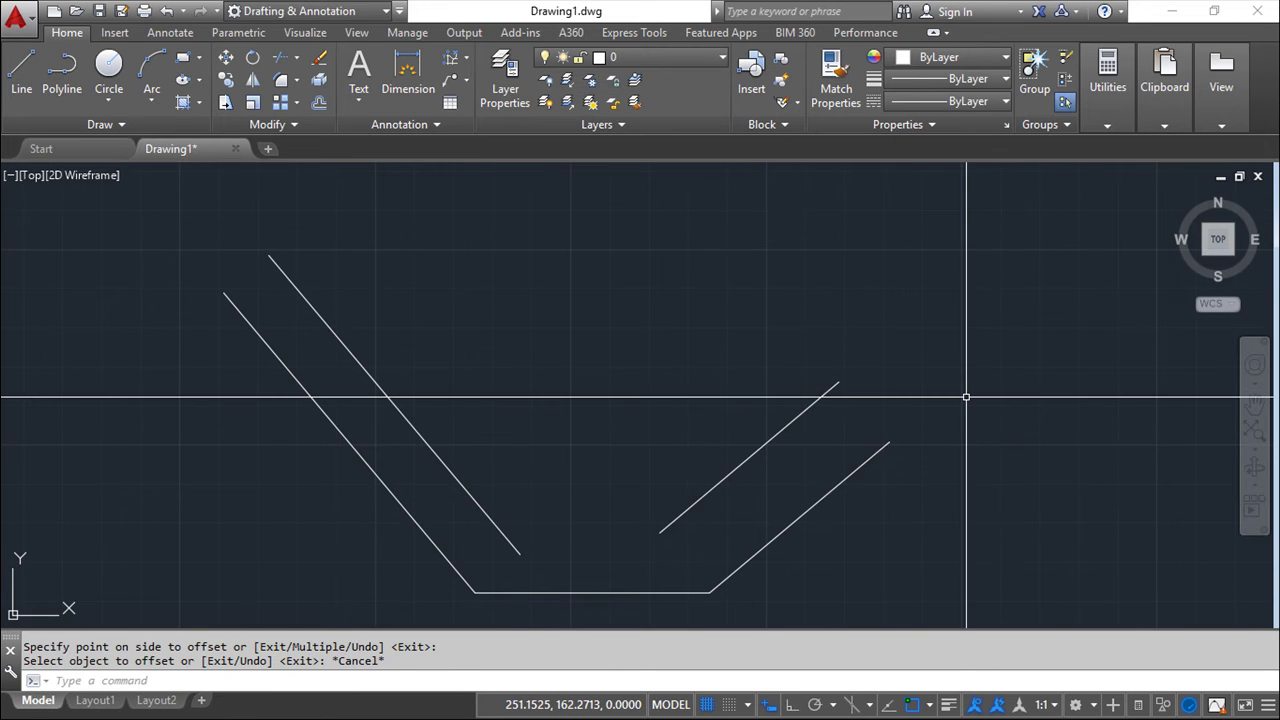
key(Return)
key(Return)
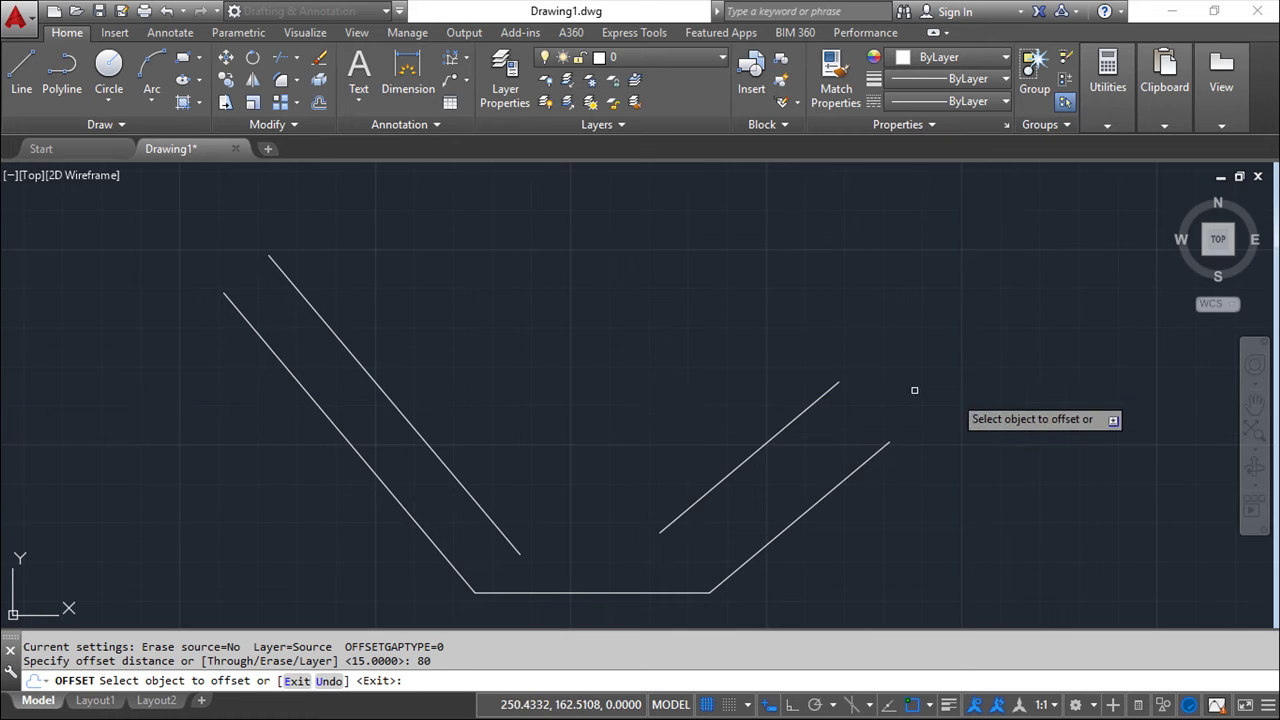
click(600, 592)
click(598, 450)
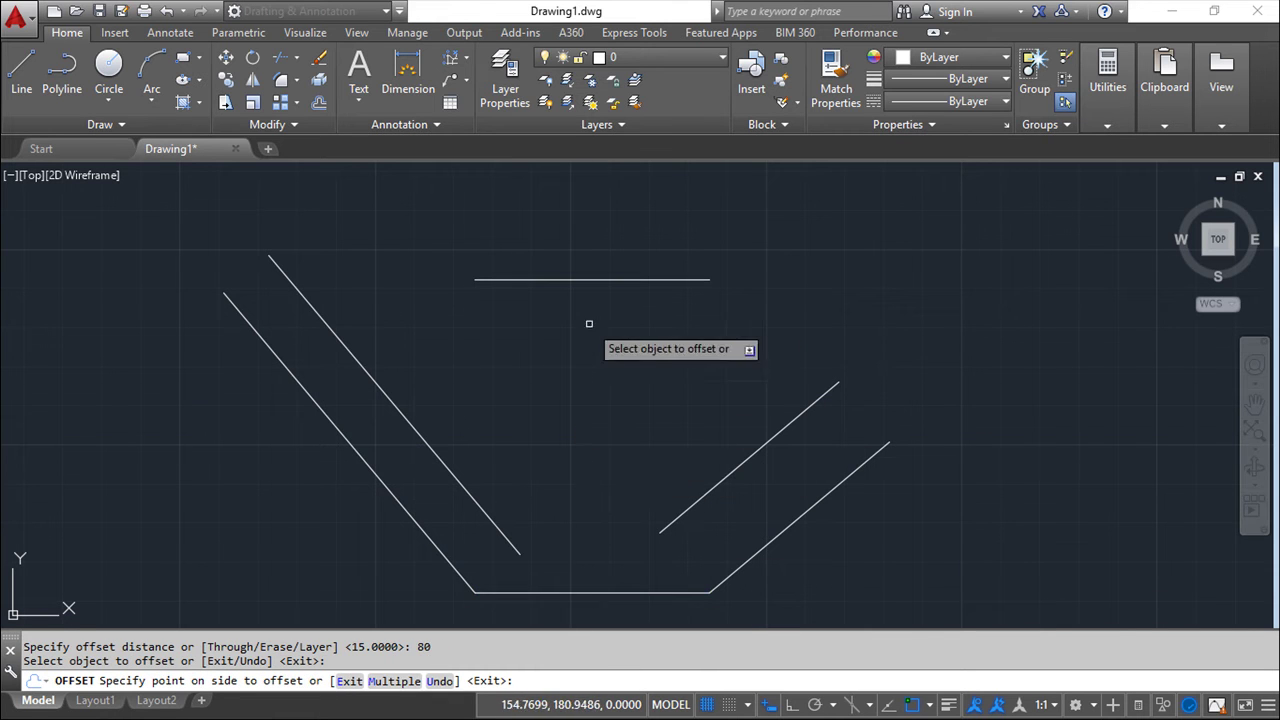
Join the top horizontal line and inner left diagonal with a radius-0 fillet.
click(285, 84)
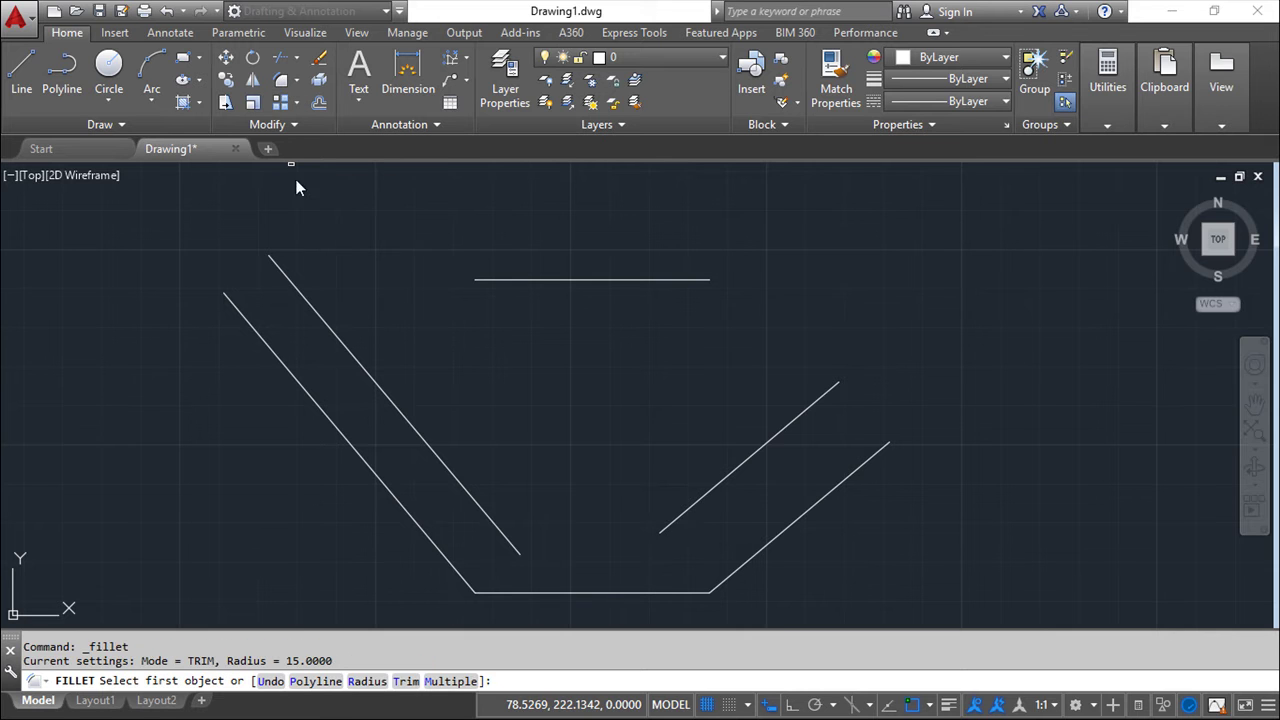
click(377, 680)
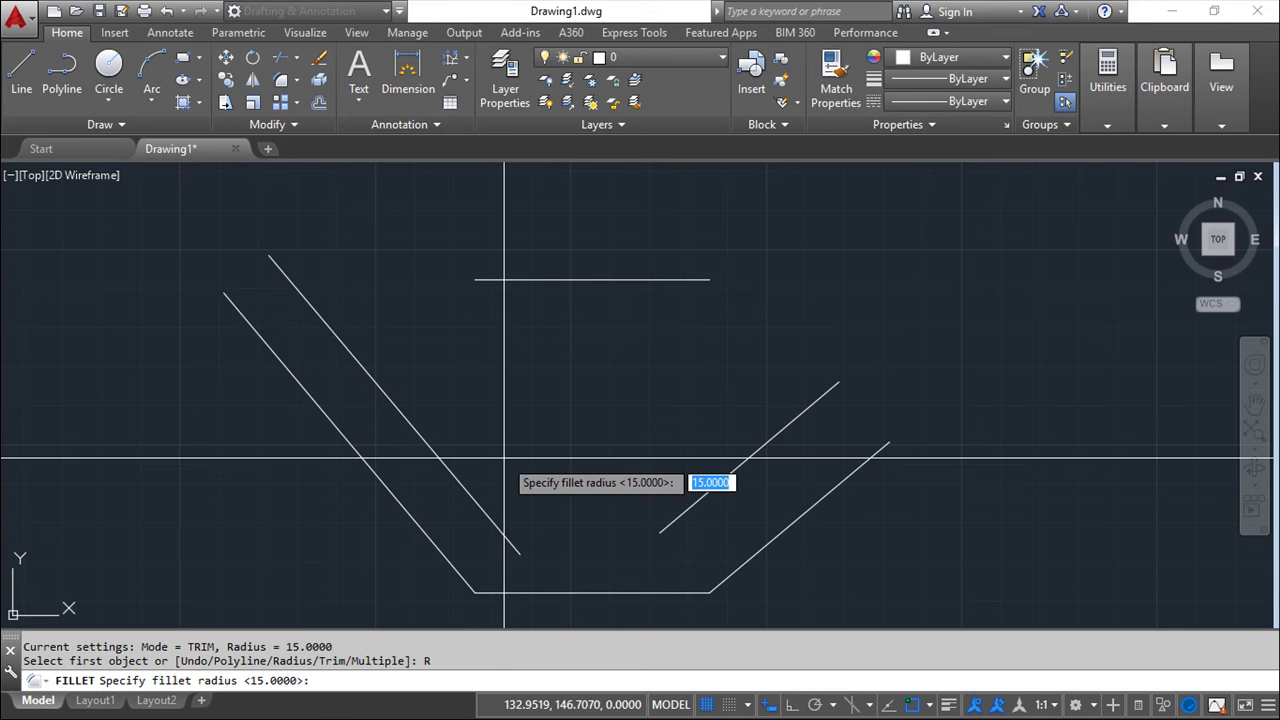
text(0)
key(Return)
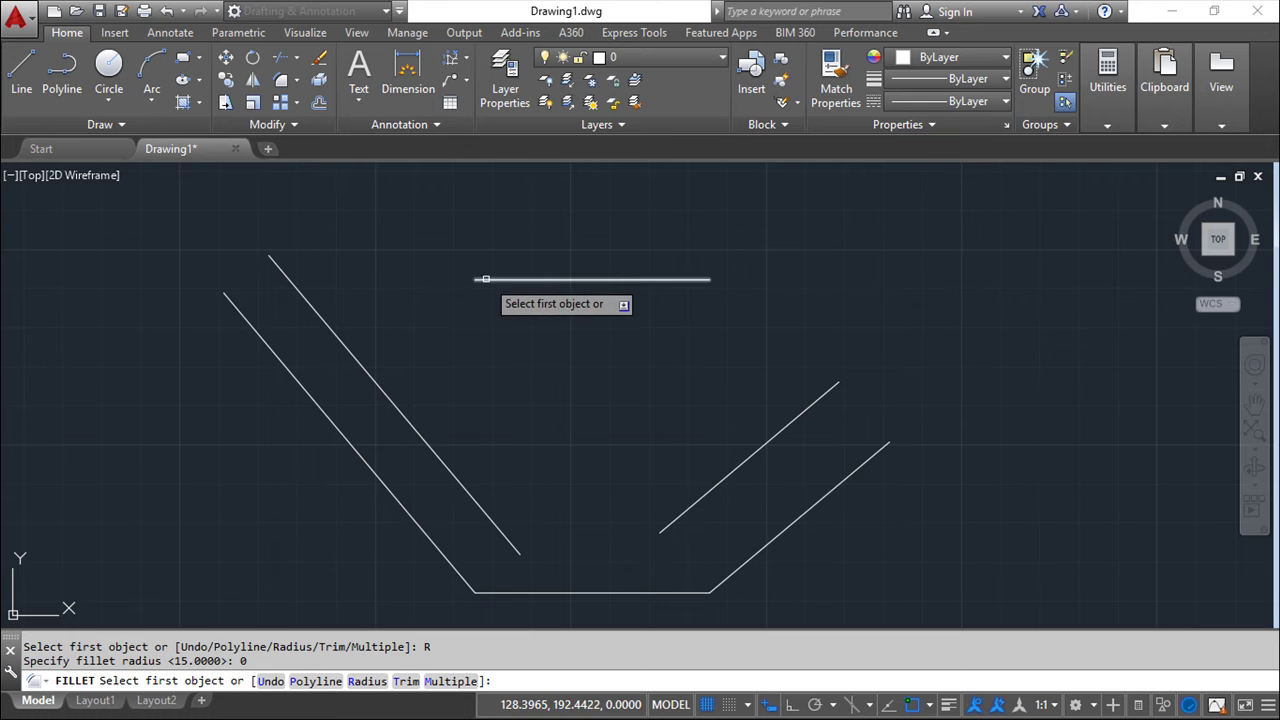
click(482, 280)
click(325, 323)
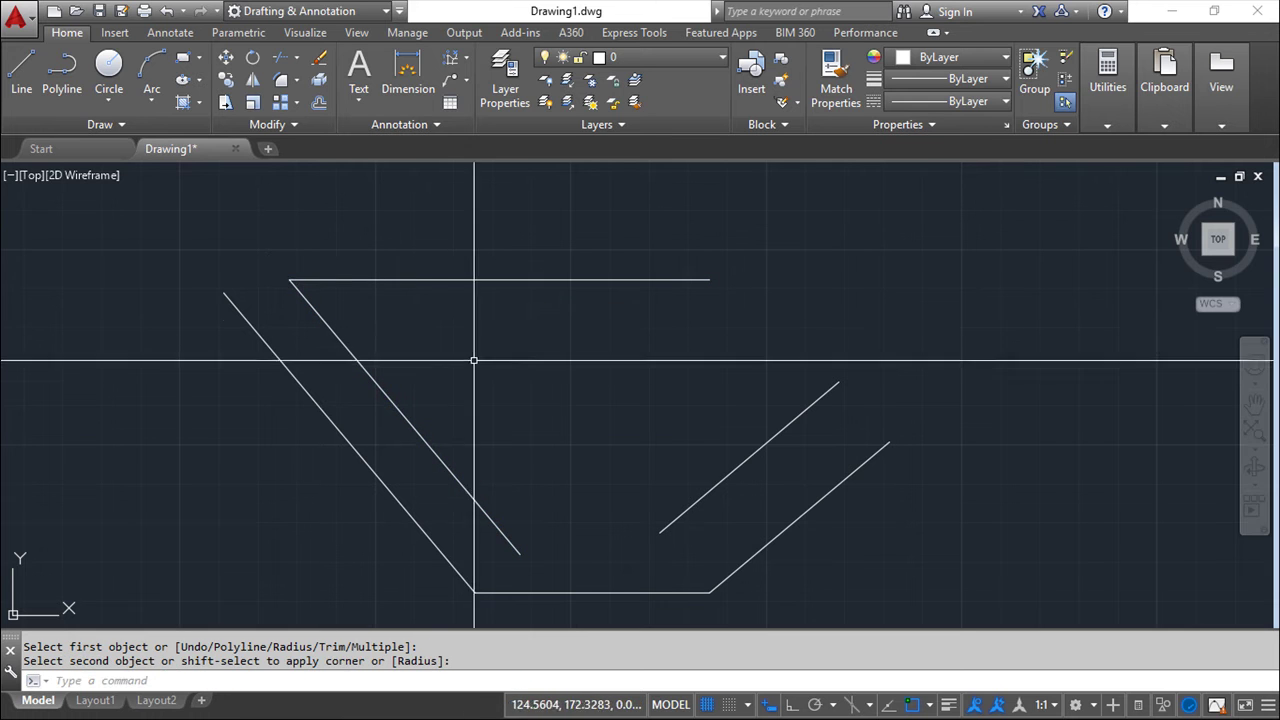
key(Escape)
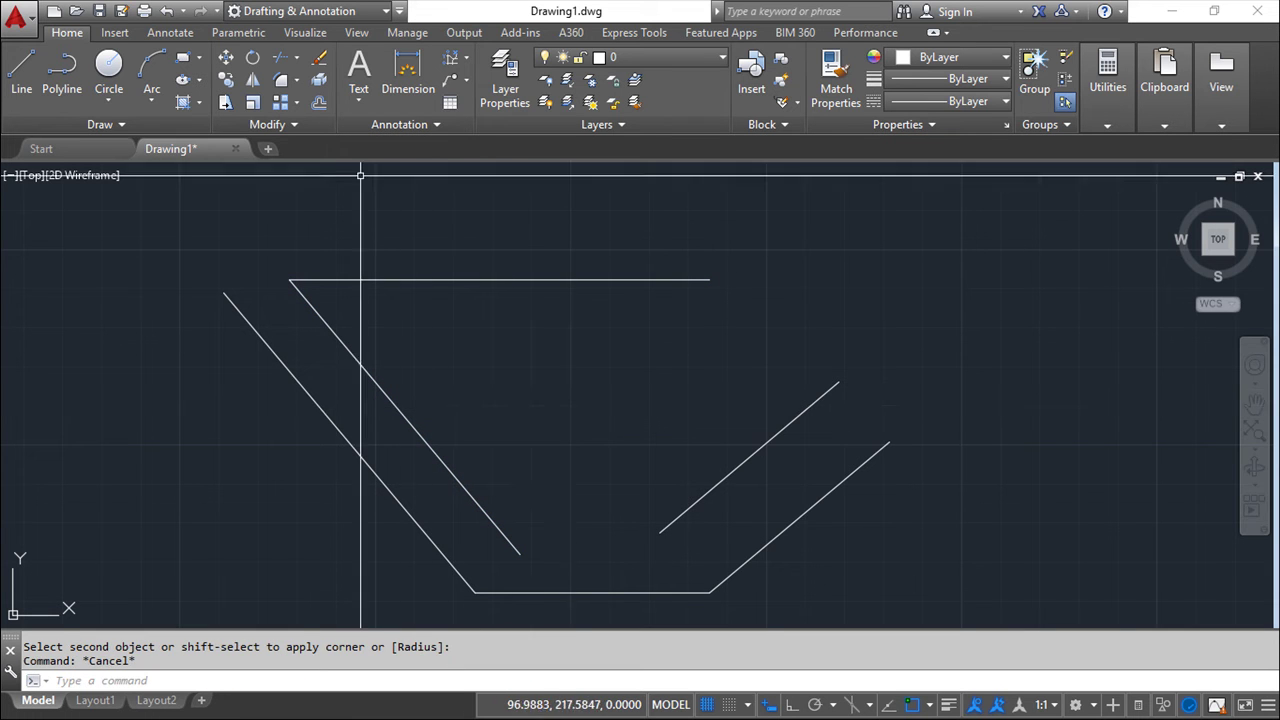
Offset the bottom line 43.5 units upward.
click(320, 104)
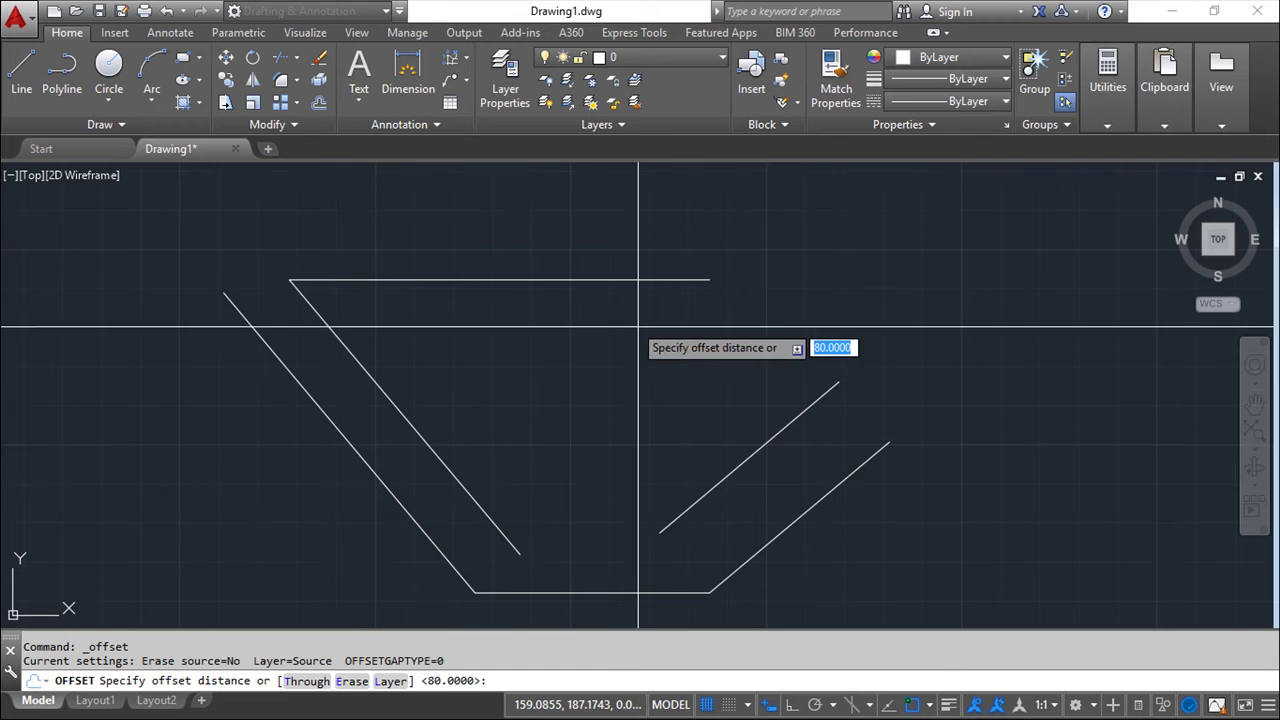
text(3)
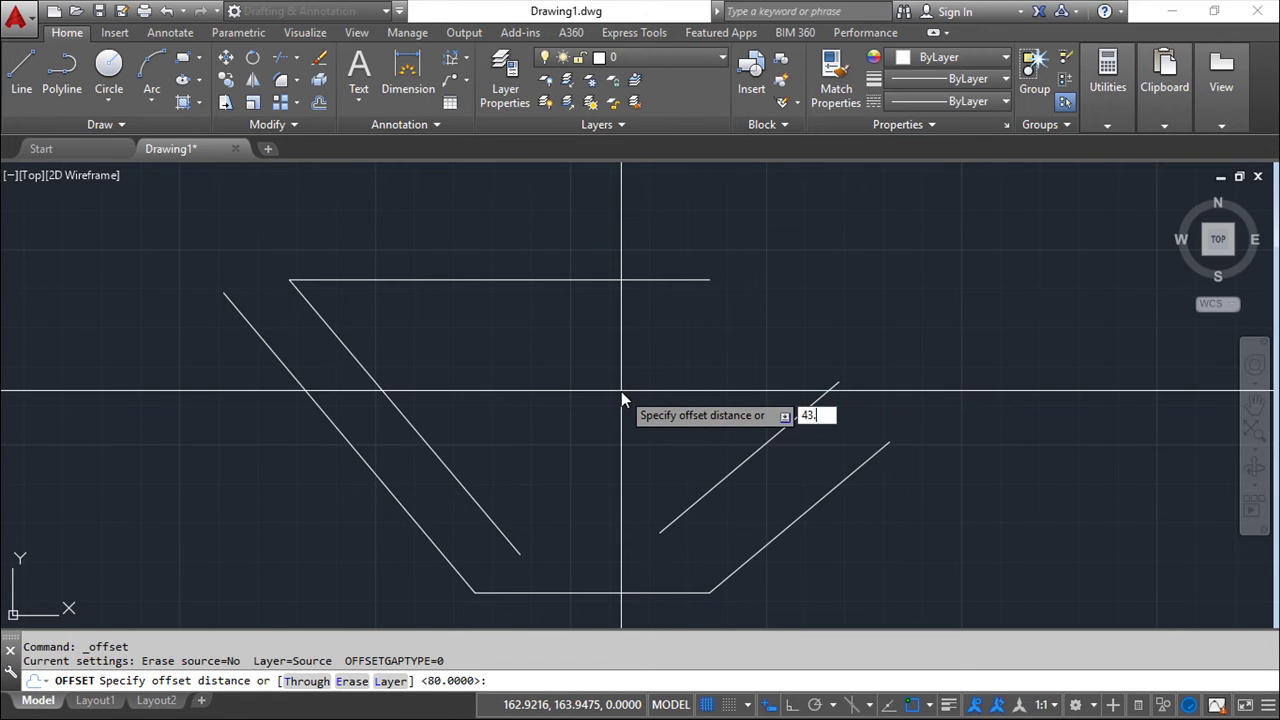
text(.5)
key(Return)
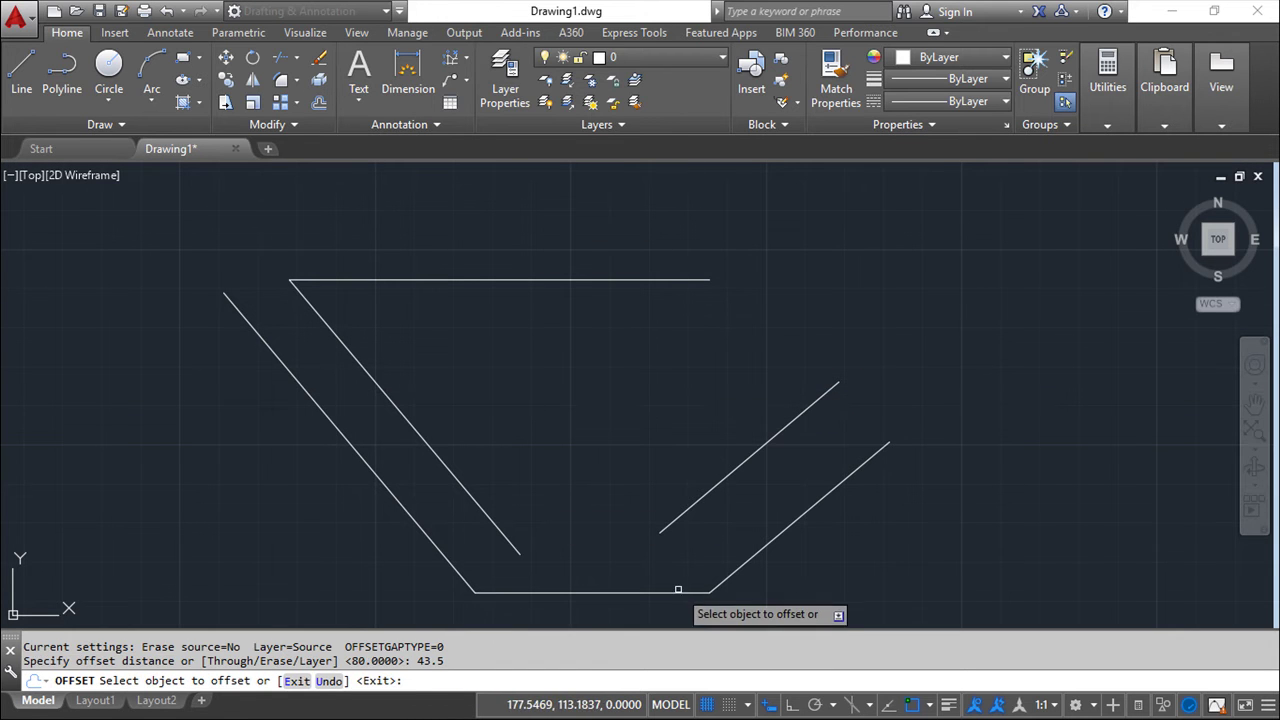
click(679, 591)
click(645, 495)
key(Escape)
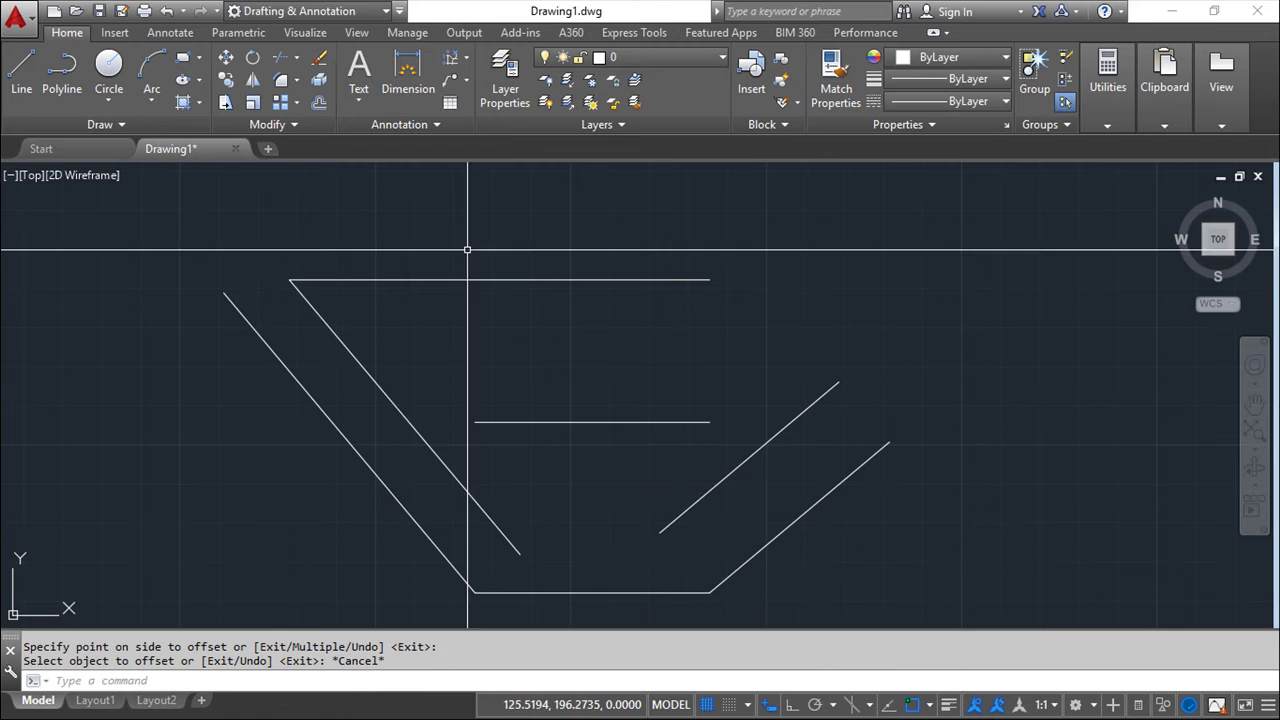
Fillet the short horizontal line and inner right slanted line into a sharp corner.
click(279, 84)
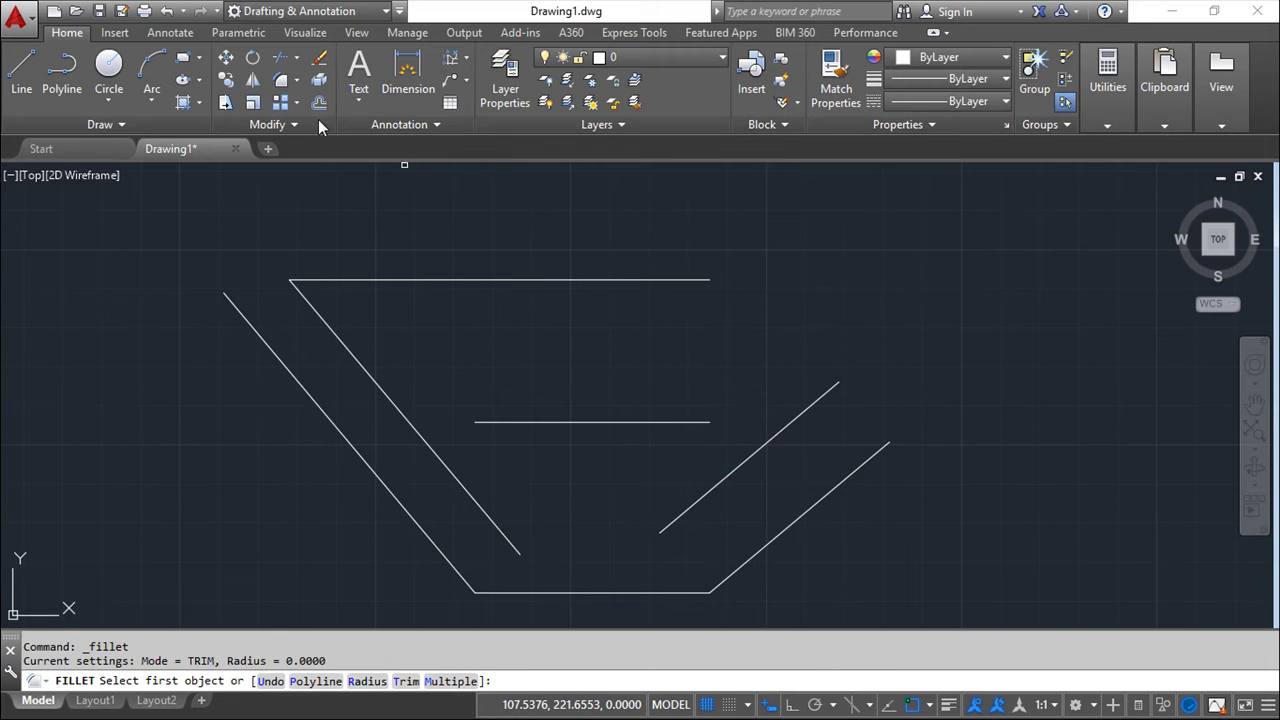
click(692, 421)
click(752, 456)
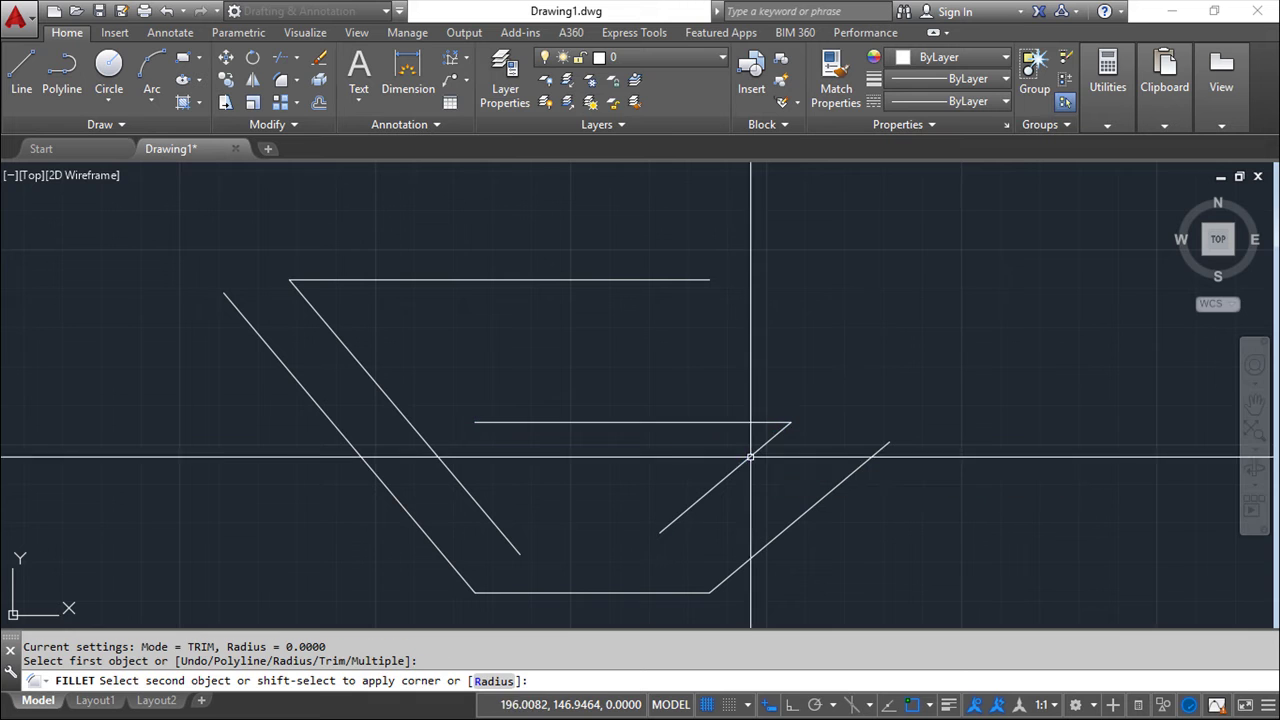
key(Escape)
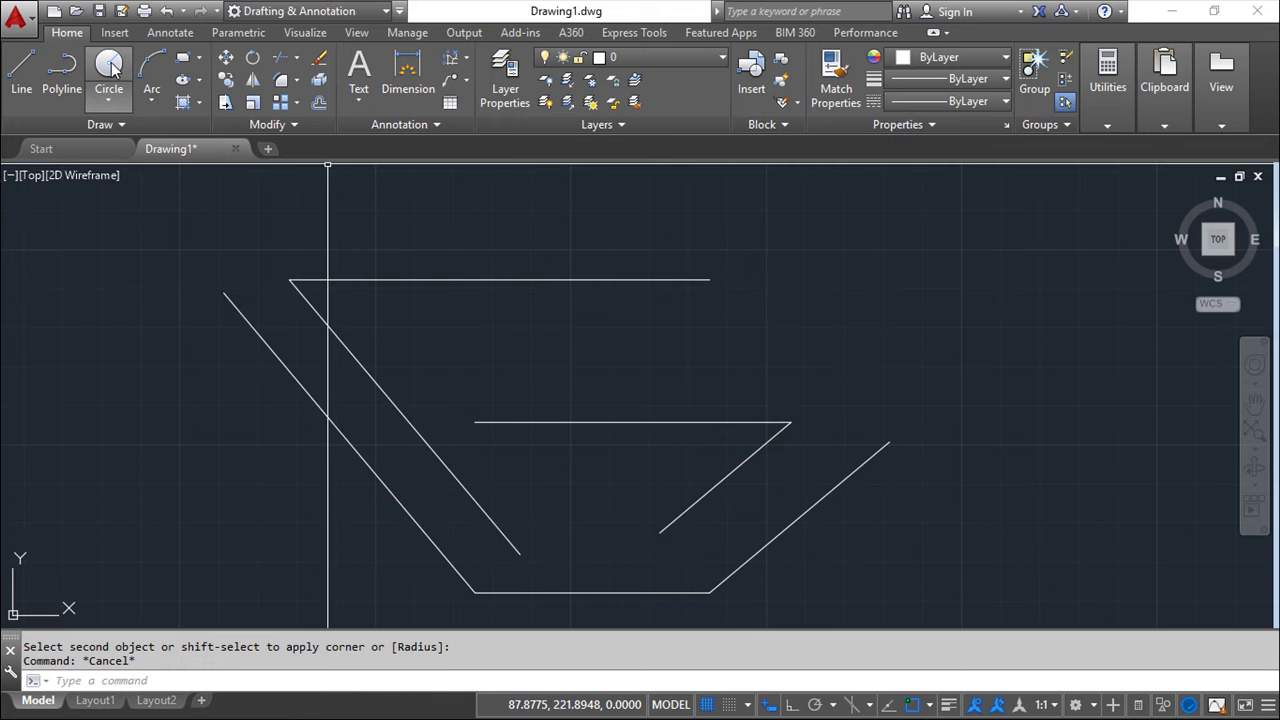
click(110, 66)
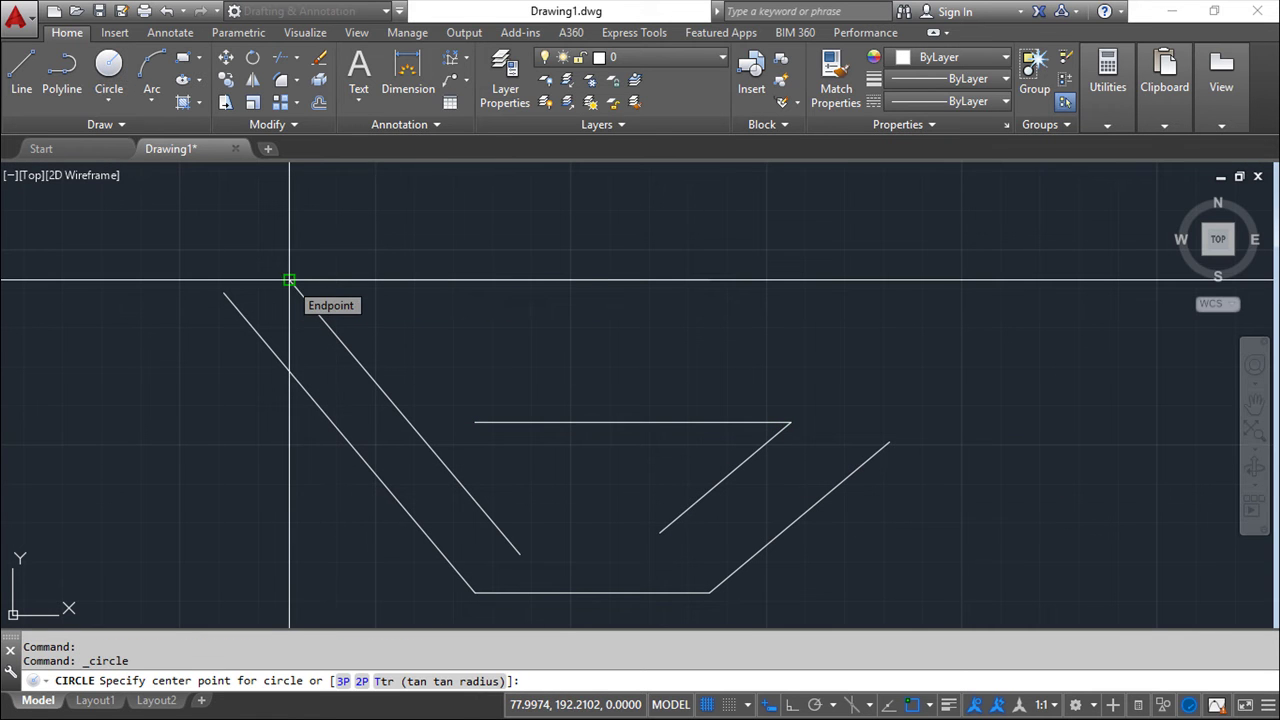
Draw a radius-15 circle at the upper-left endpoint and a radius-20 circle at the right inner corner.
click(289, 280)
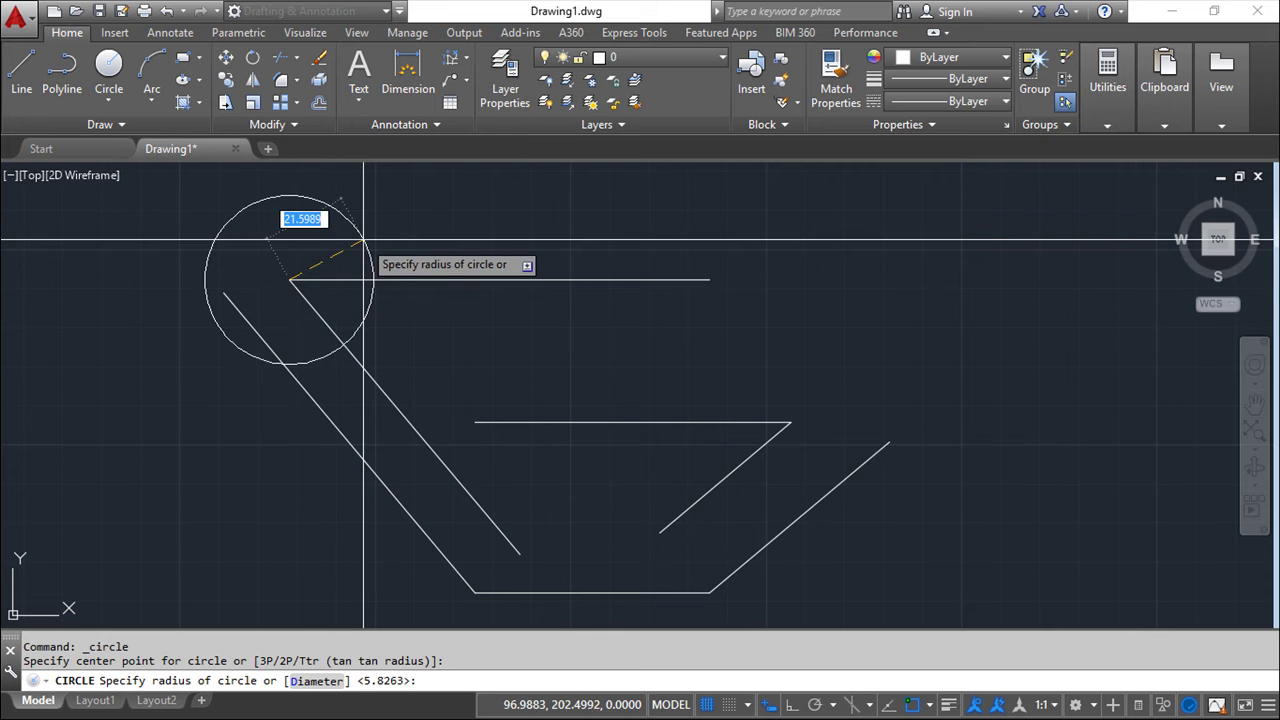
text(15)
key(Return)
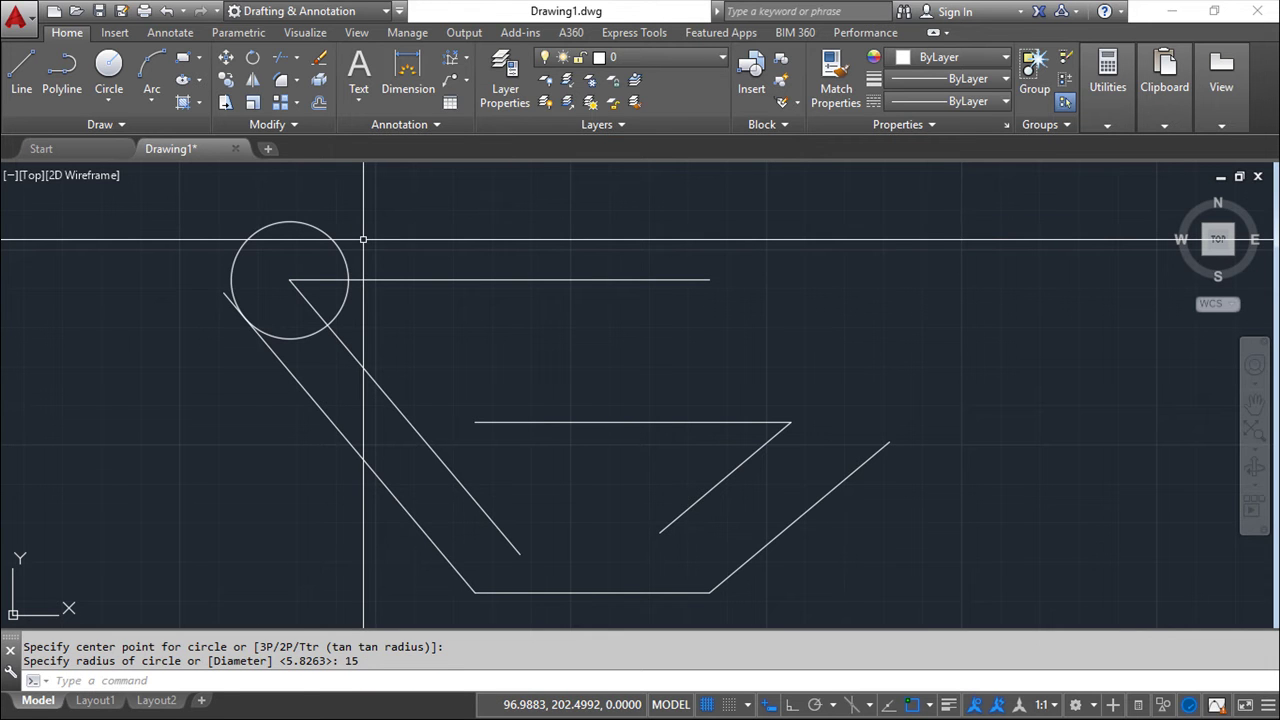
key(Return)
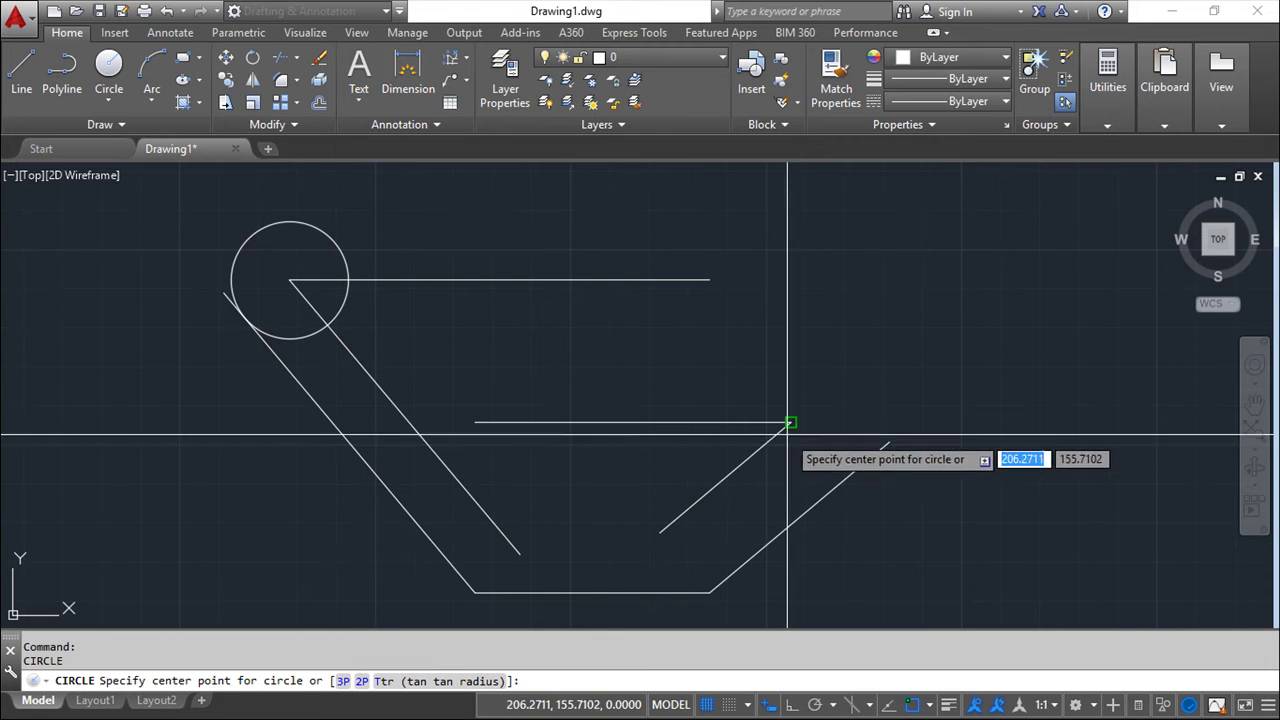
click(789, 423)
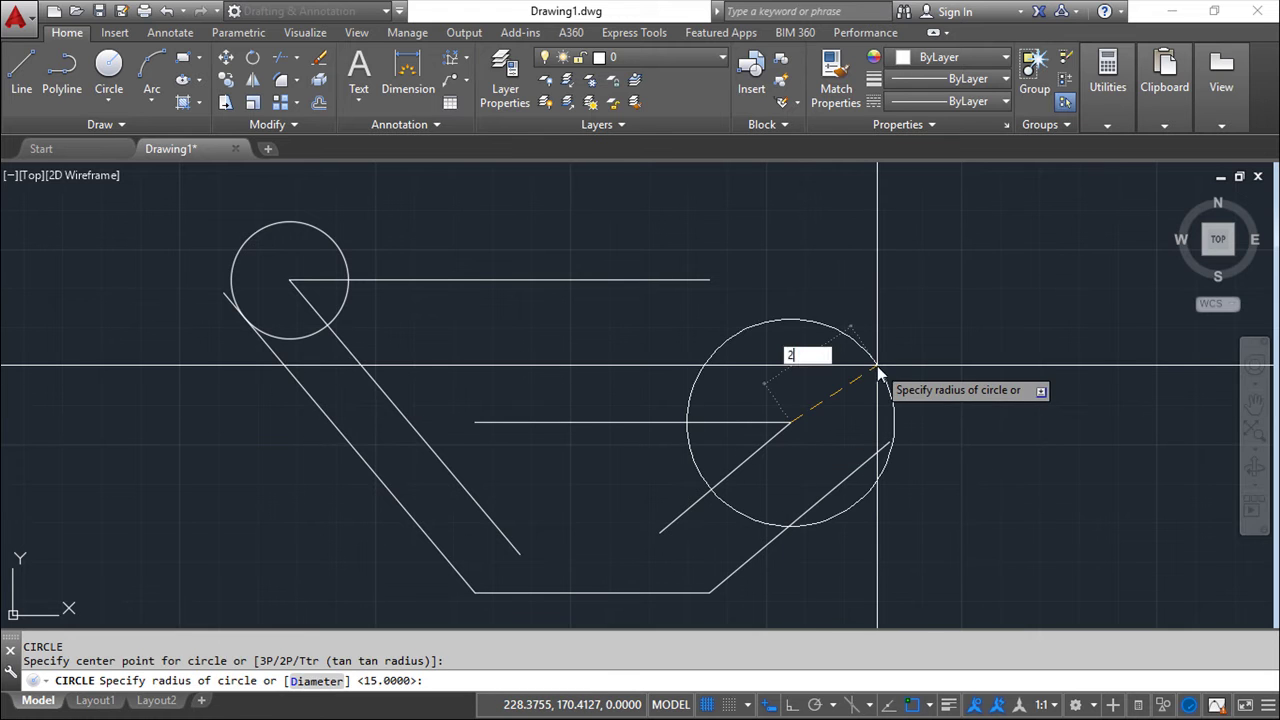
text(0)
key(Return)
key(Escape)
Erase the two horizontal construction lines with a selection window.
key(Escape)
click(318, 62)
click(593, 449)
click(509, 266)
key(Return)
middle_drag(507, 318, 476, 330)
key(Escape)
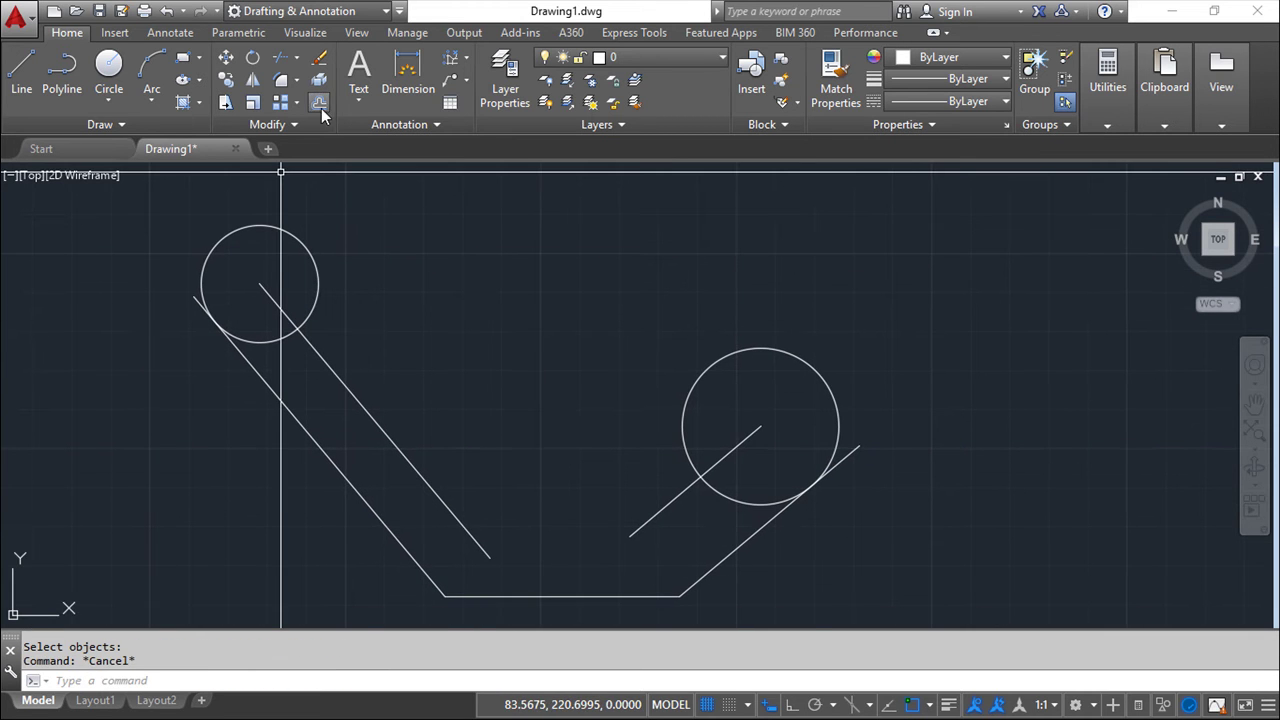
Offset the left slanted centre line 30 units to its upper-right side.
click(319, 103)
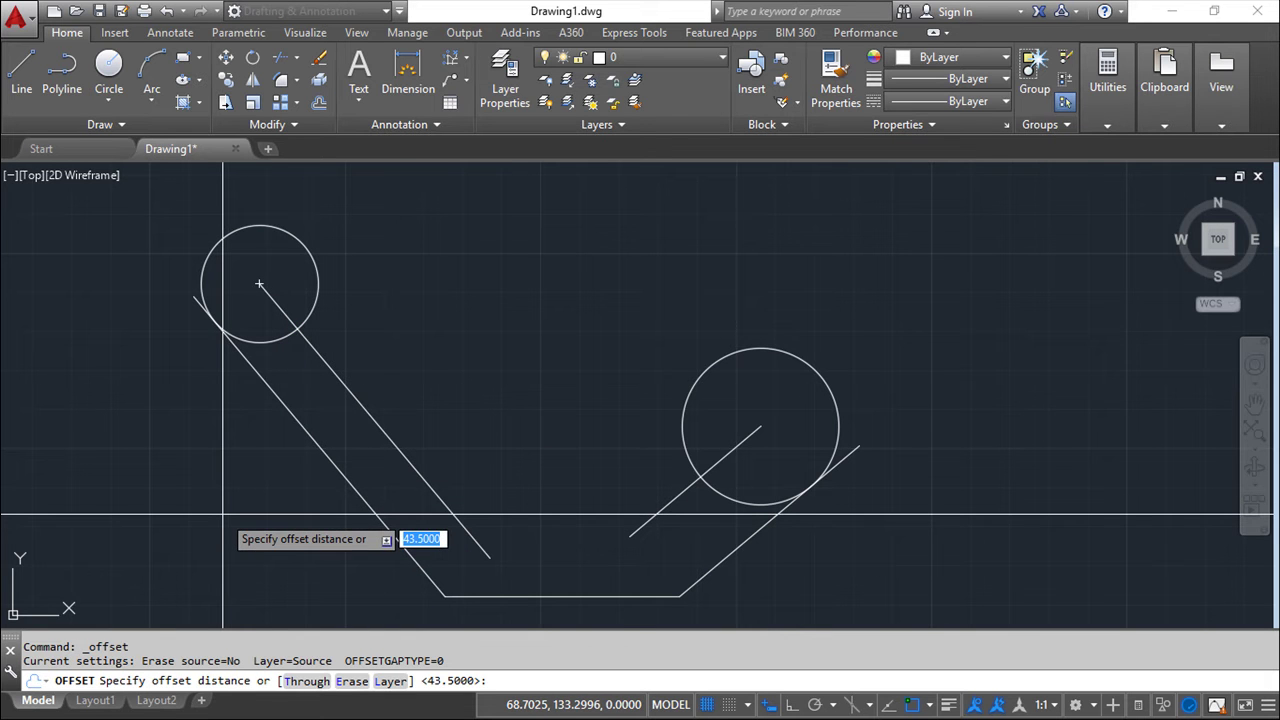
text(30)
key(Return)
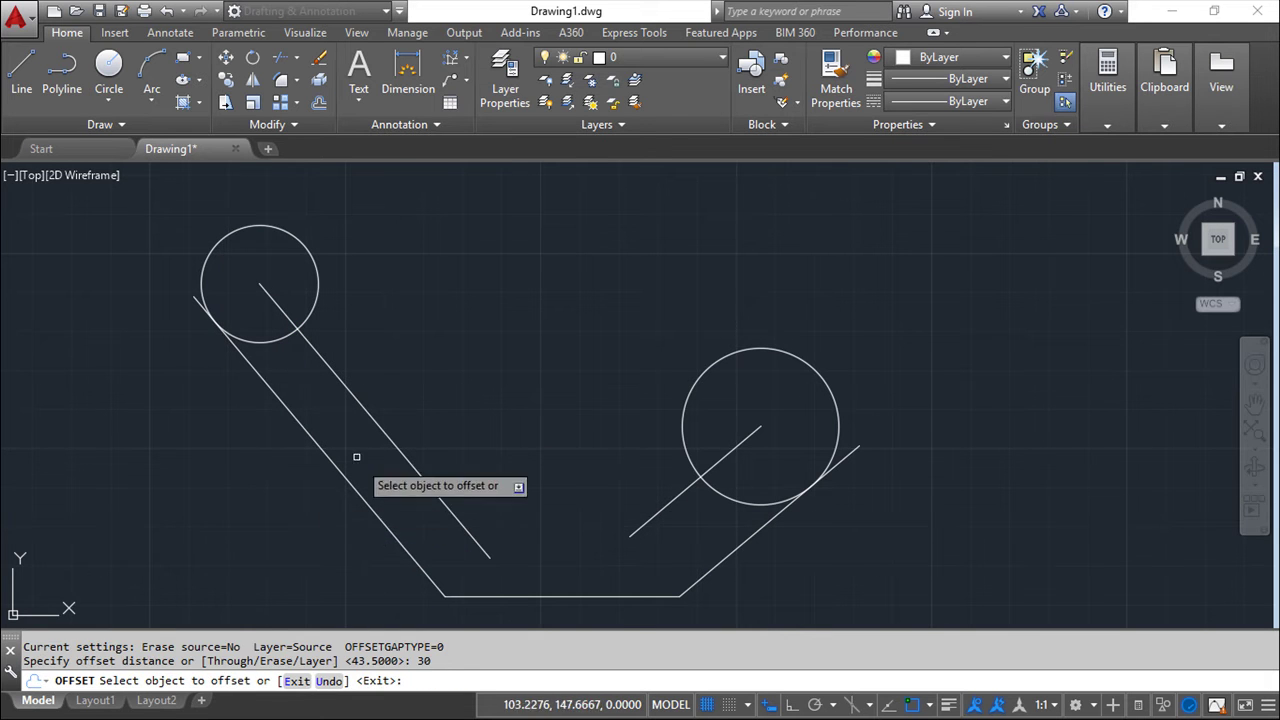
click(341, 472)
click(388, 455)
key(Escape)
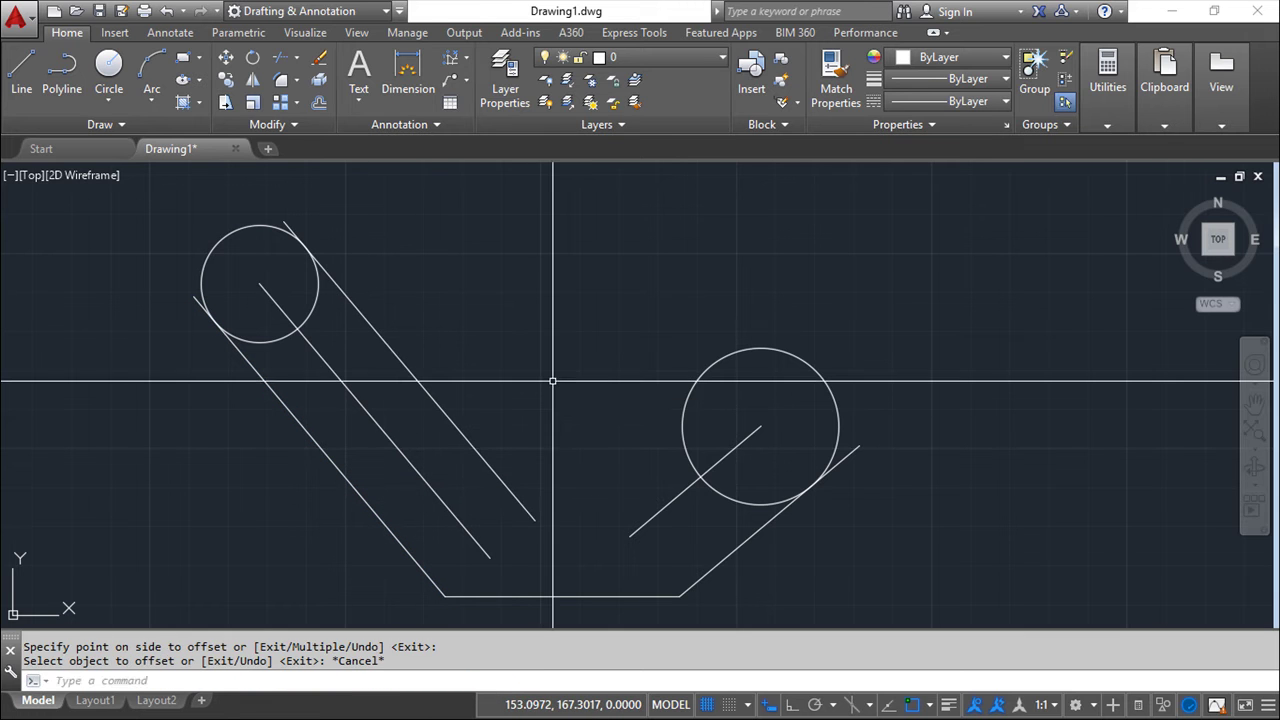
Offset the right slanted centre line 40 units to its upper-left side.
key(Return)
key(Return)
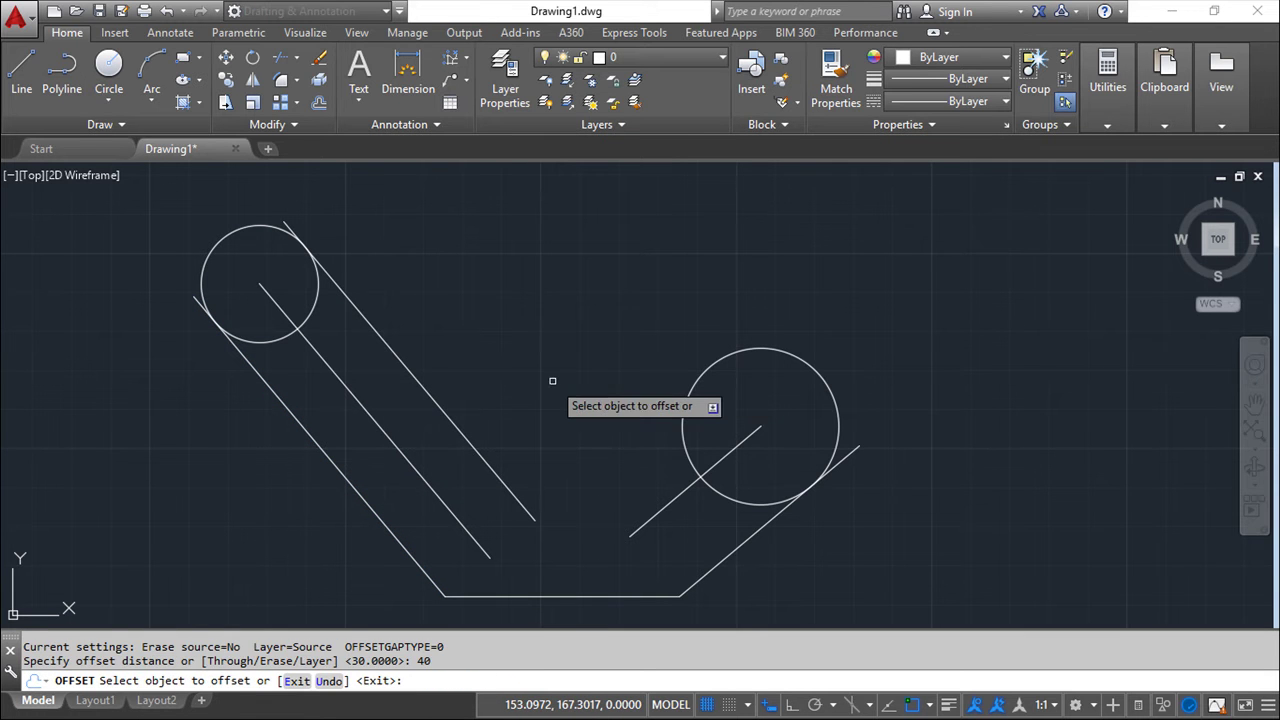
click(742, 545)
click(610, 400)
key(Escape)
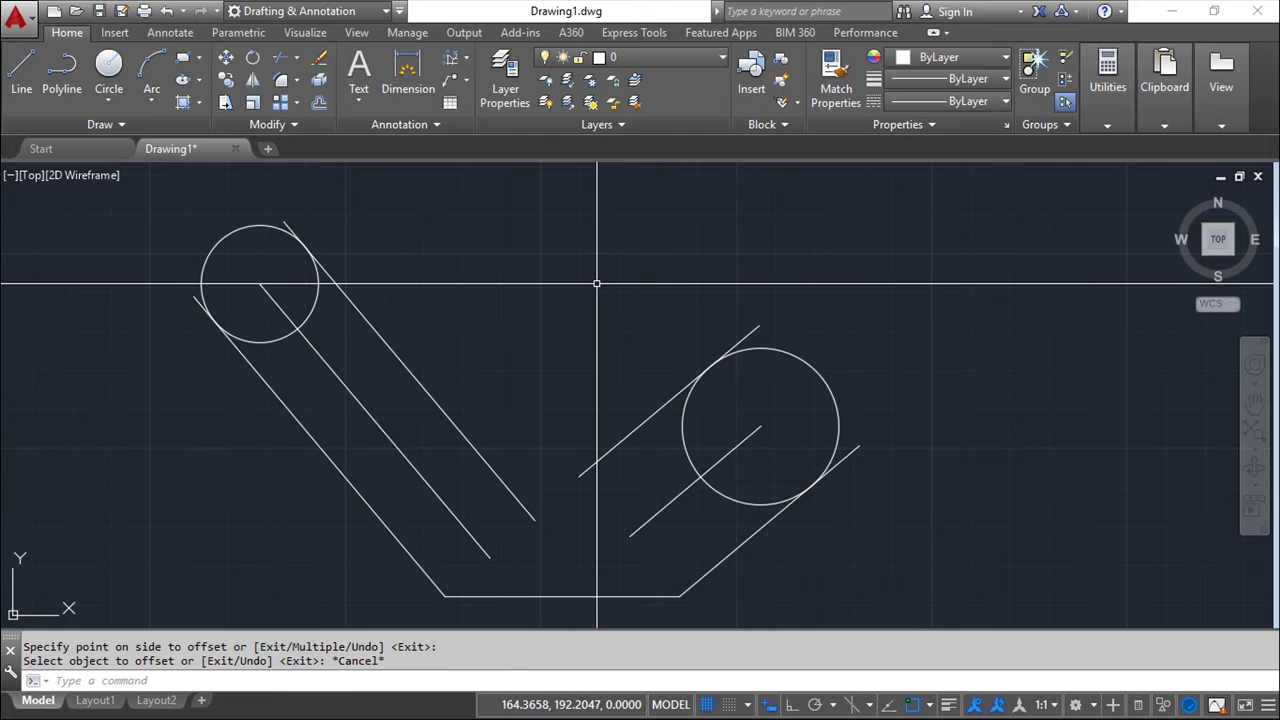
middle_drag(597, 284, 610, 289)
key(Escape)
key(Escape)
Fillet the left and right inner edge lines into a sharp corner.
click(283, 87)
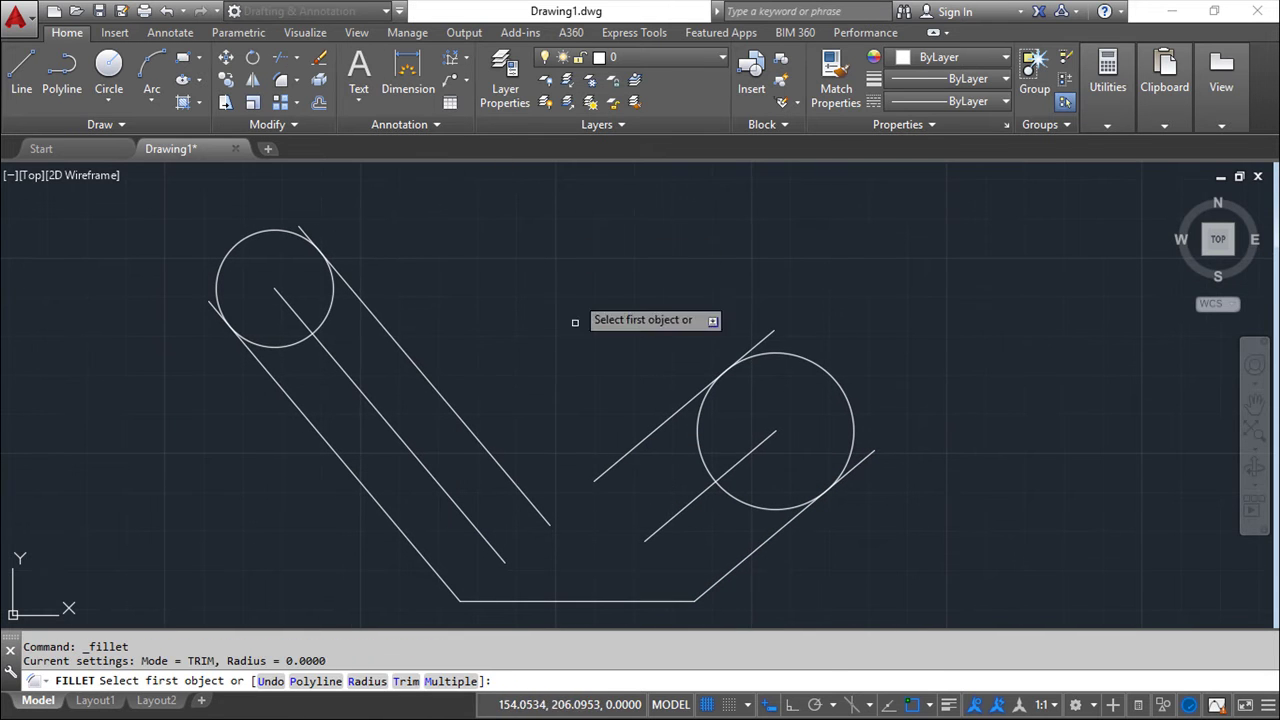
click(543, 517)
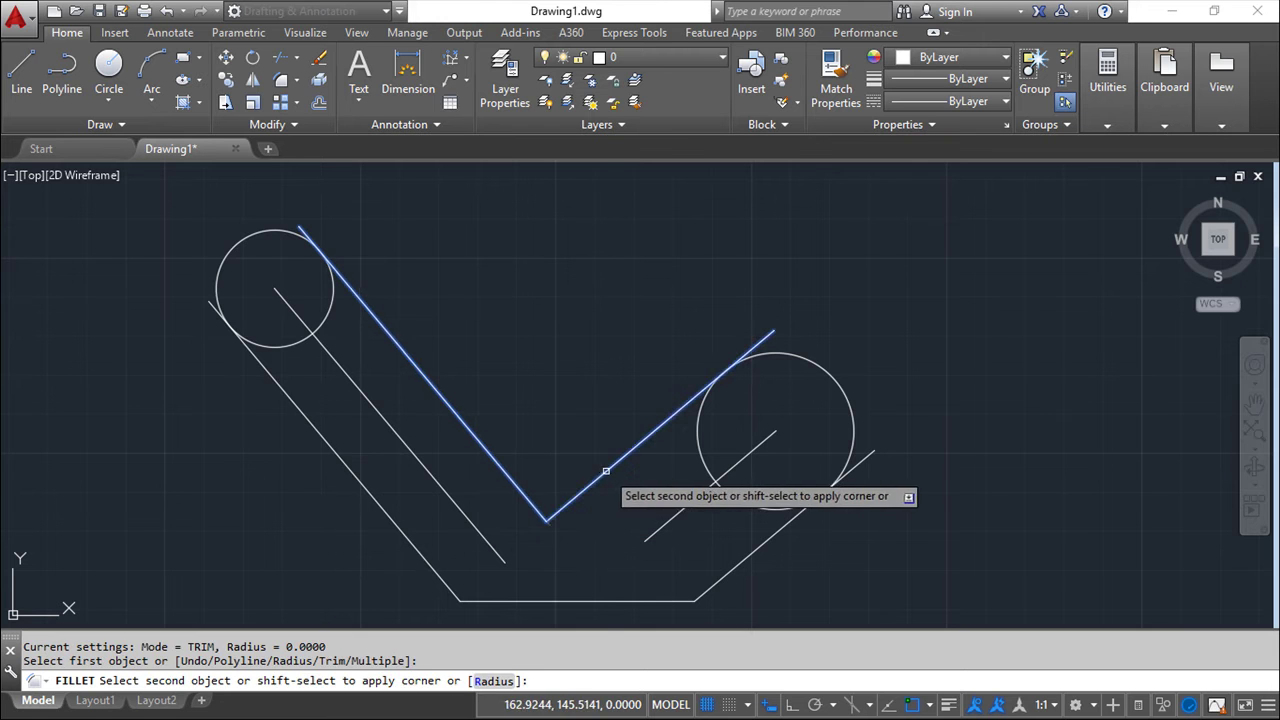
click(605, 470)
key(Escape)
key(Escape)
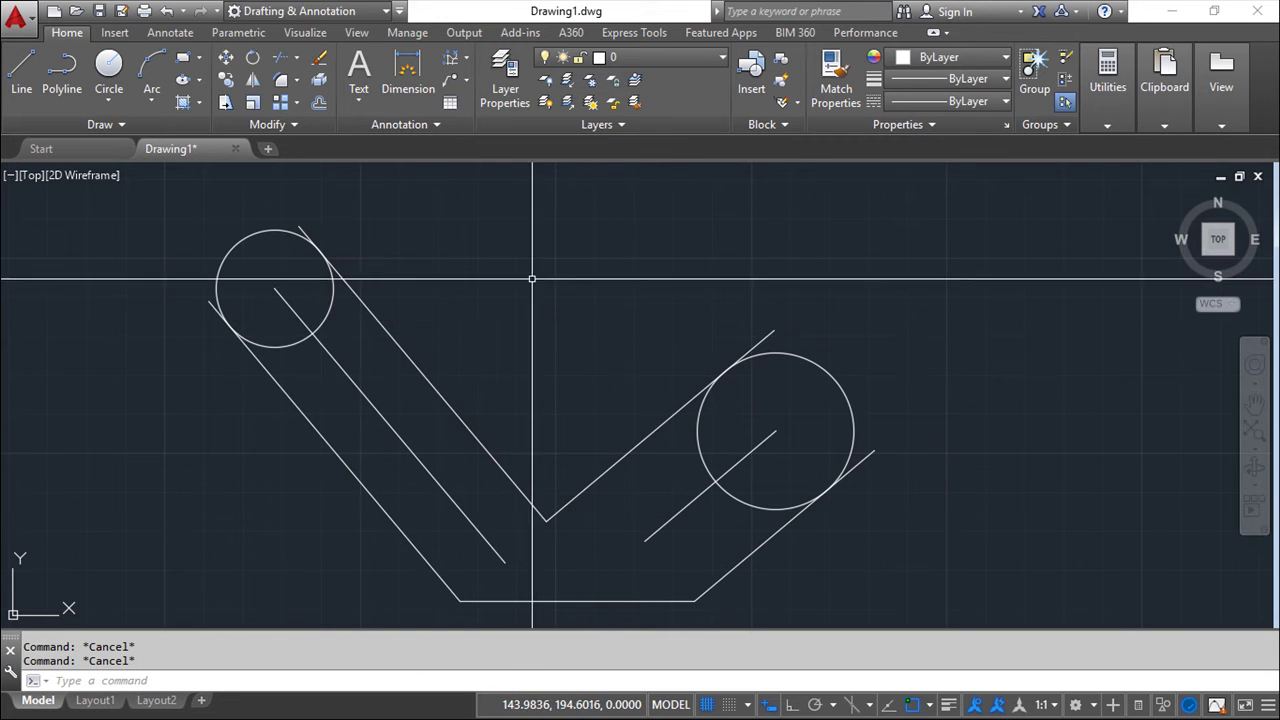
Trim the inner circle arcs and overhanging line stubs, using all objects as cutting edges.
click(283, 57)
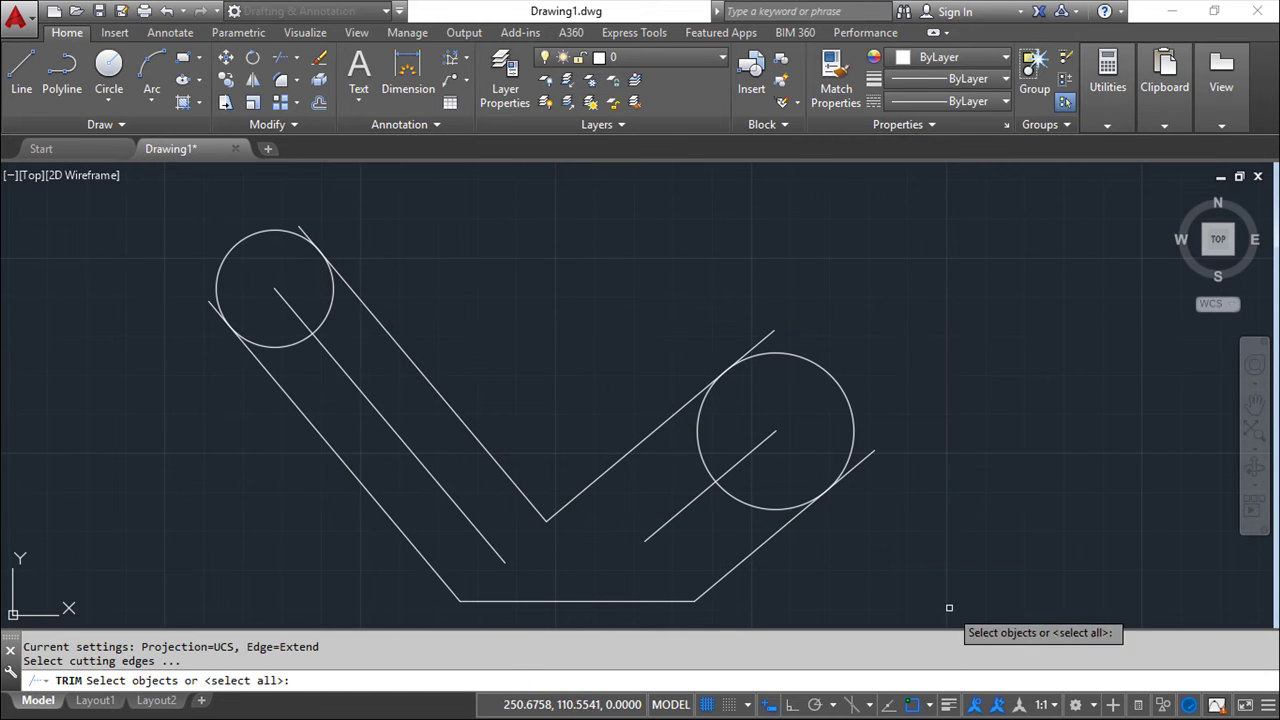
click(949, 617)
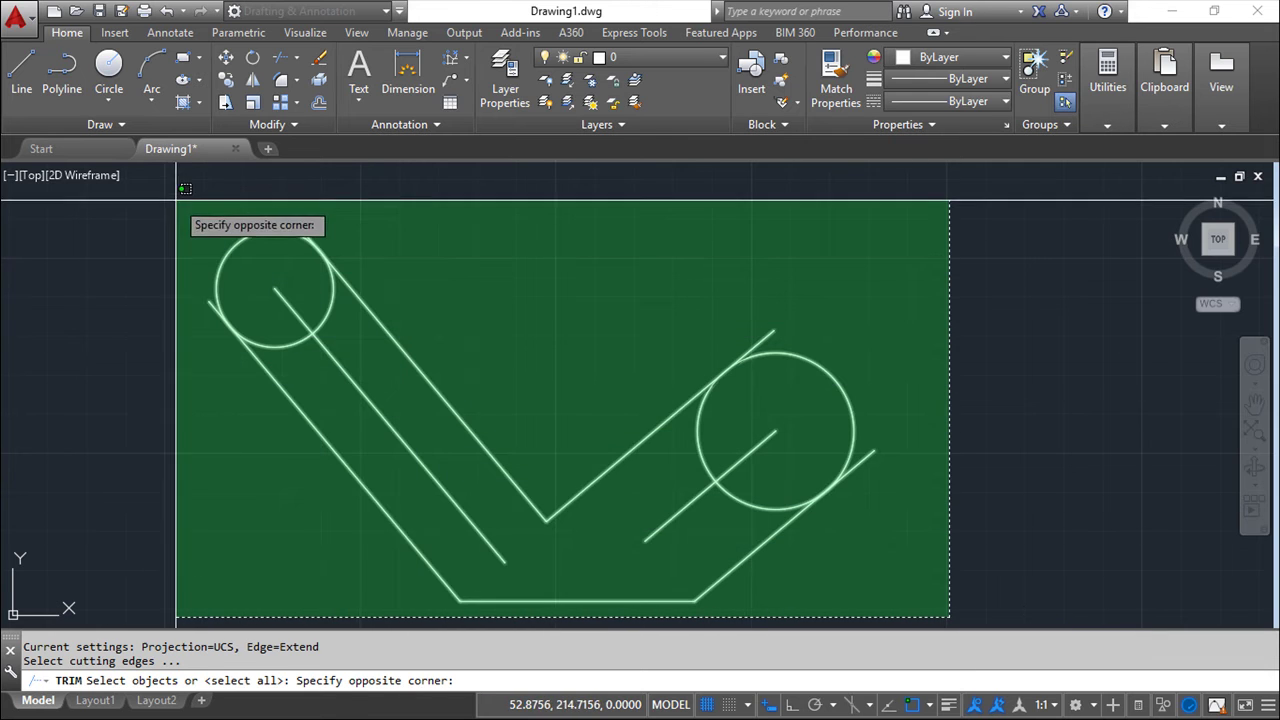
click(180, 198)
key(Return)
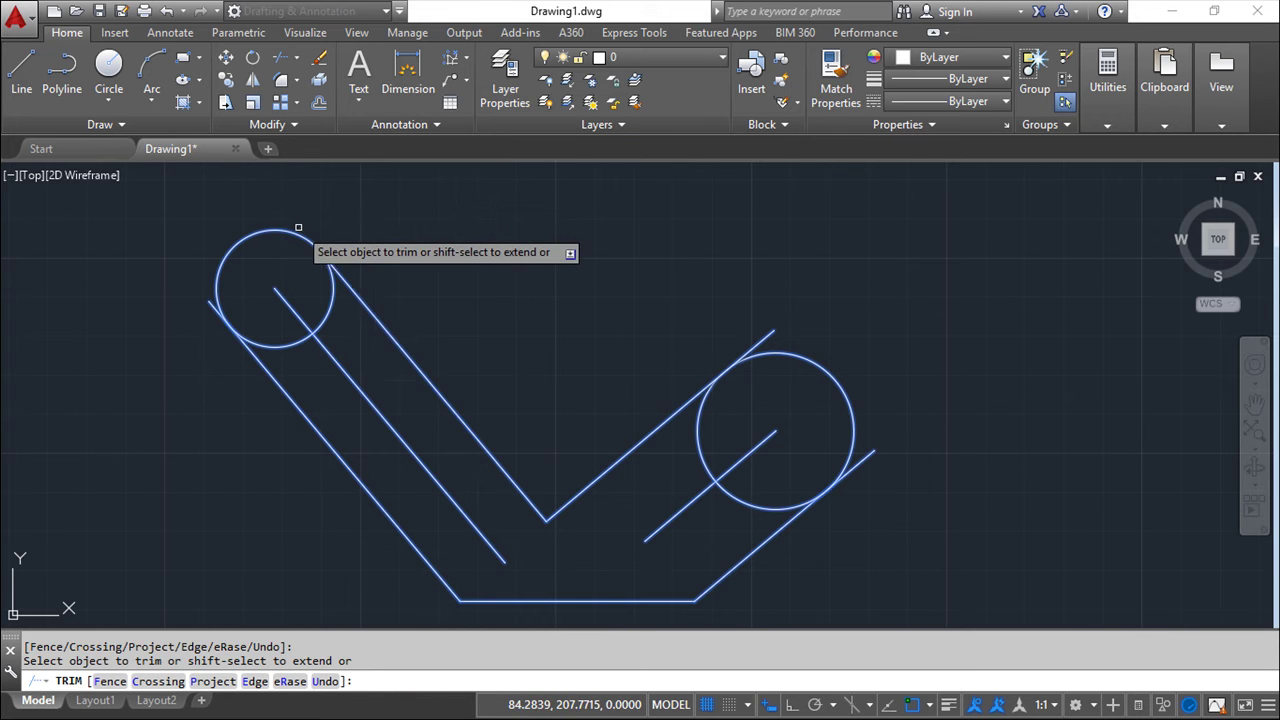
click(331, 308)
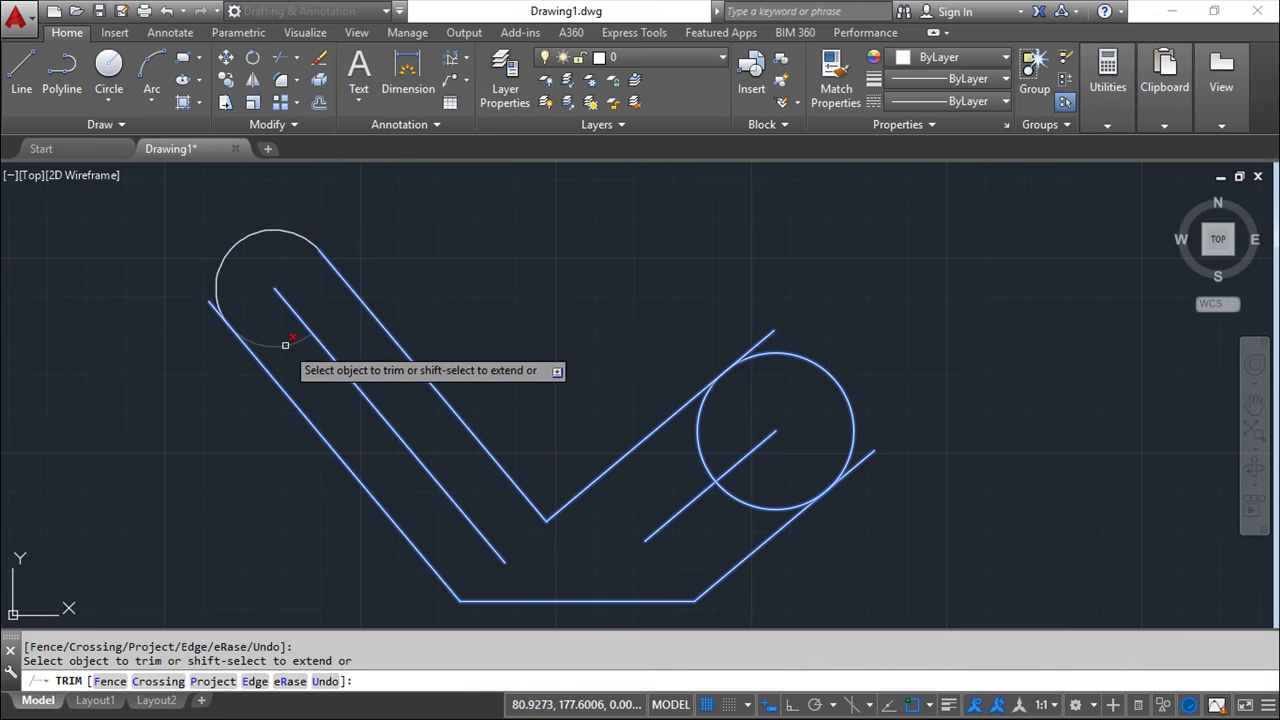
click(285, 344)
click(208, 296)
click(739, 364)
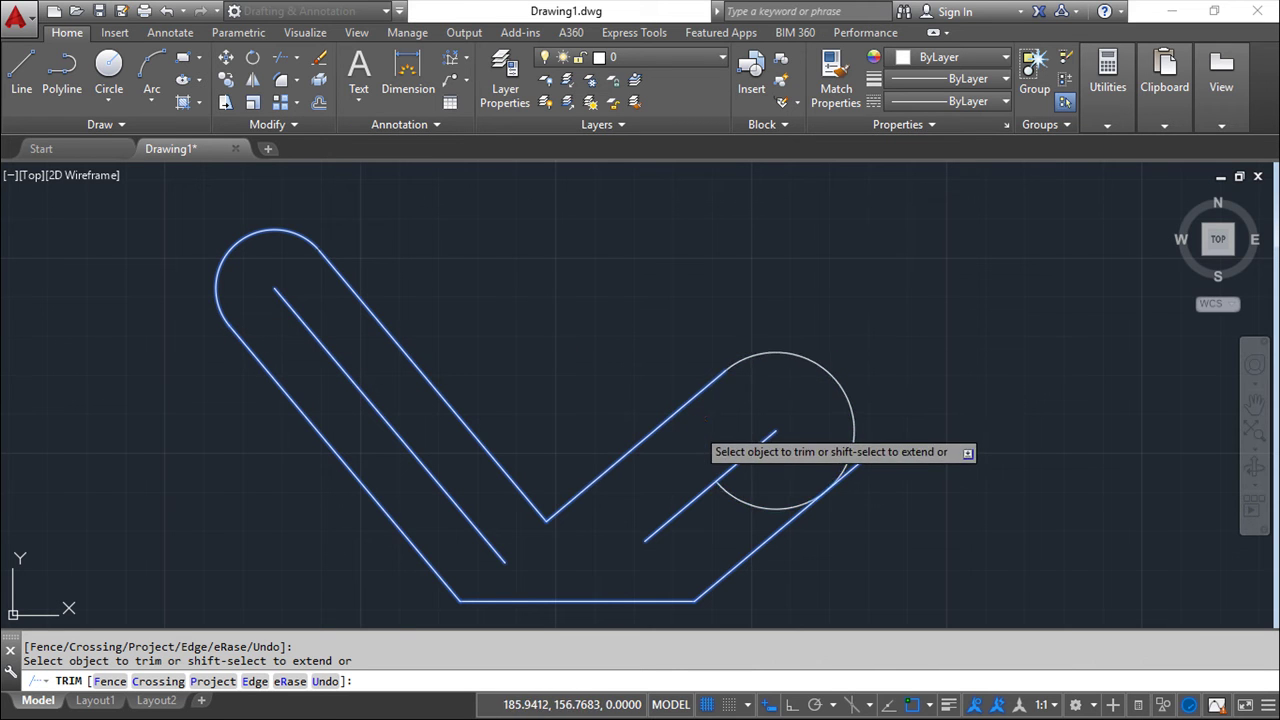
click(868, 456)
key(Escape)
key(Escape)
key(Escape)
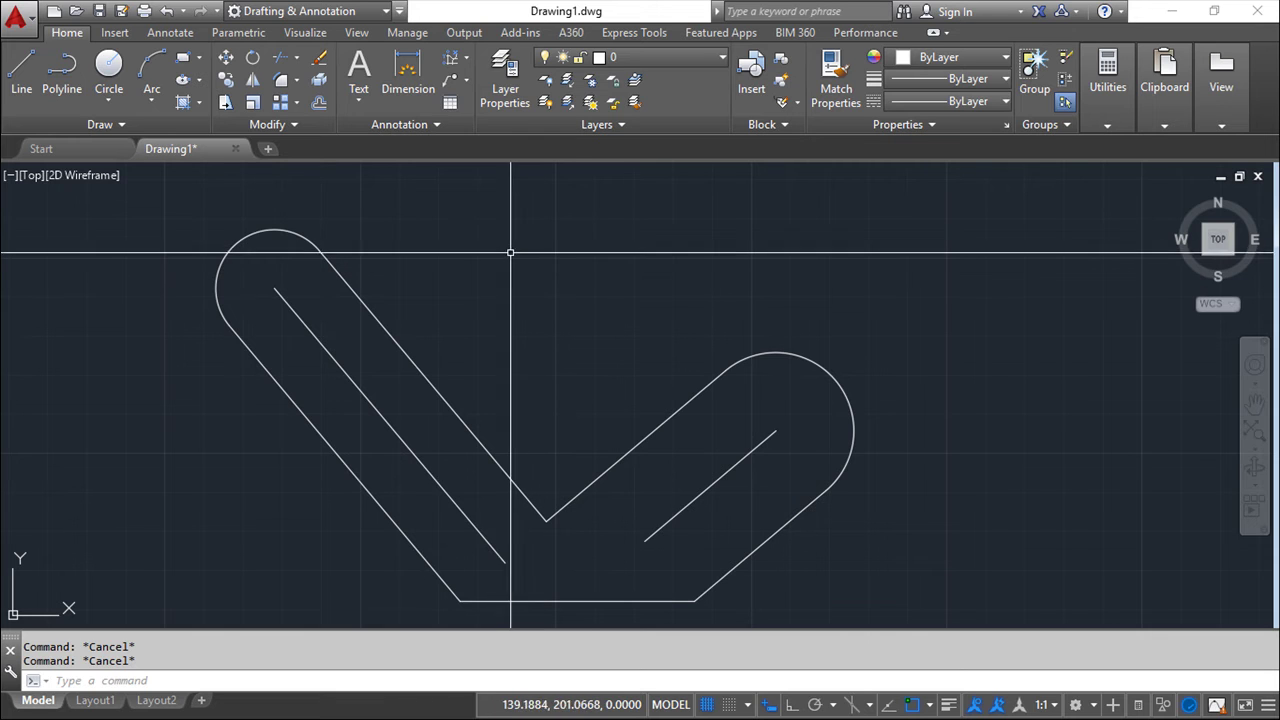
Add a radius-7 hole at the left arc's centre and preset an offset distance of 18.
click(110, 68)
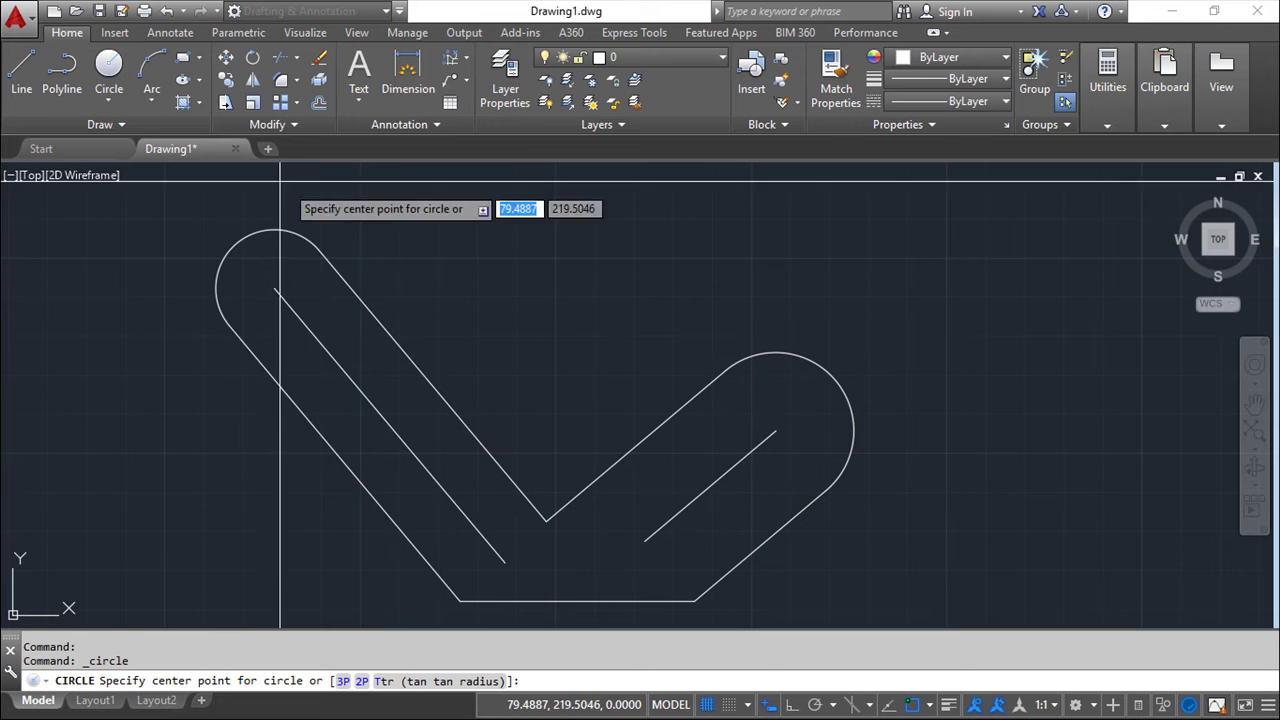
click(274, 289)
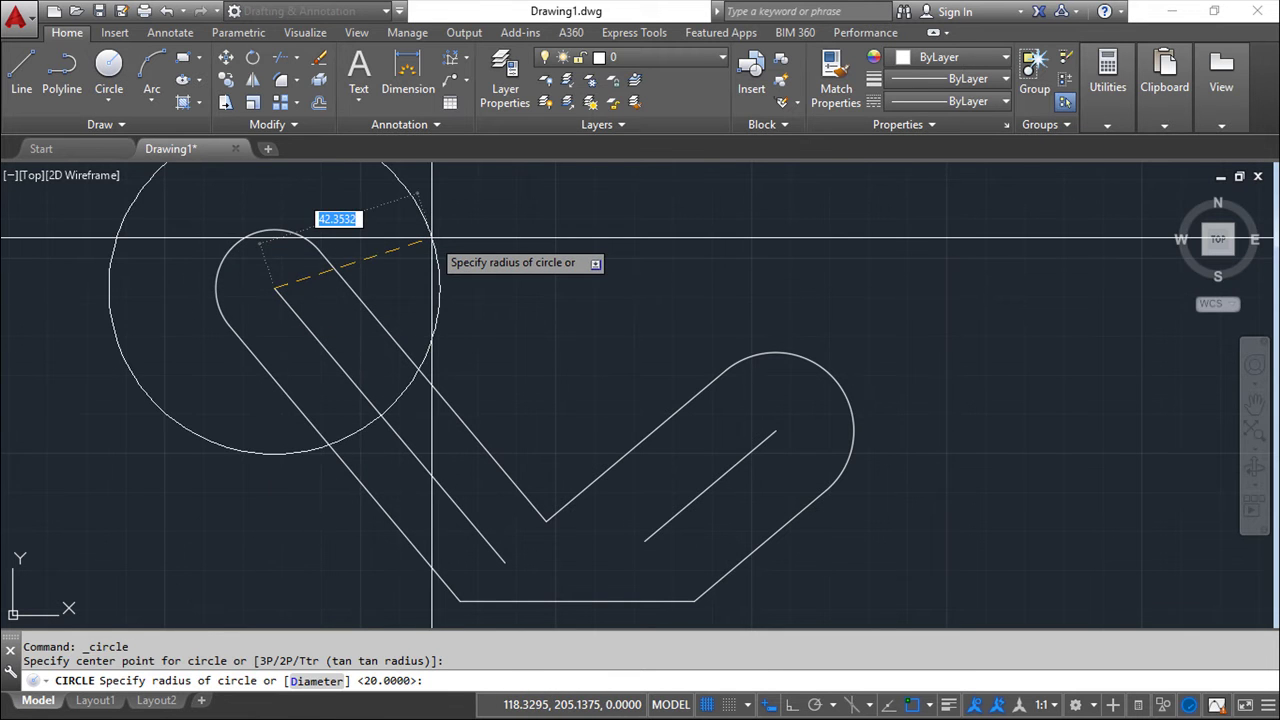
text(7)
key(Return)
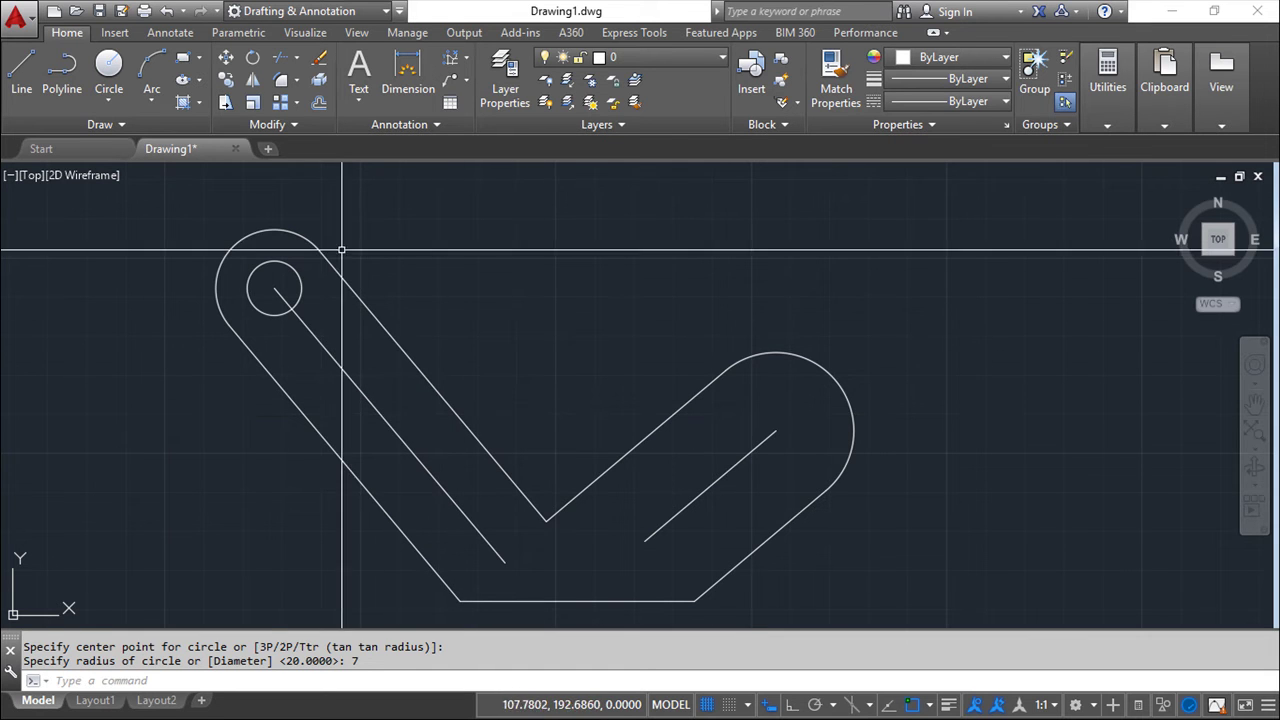
key(Escape)
click(327, 102)
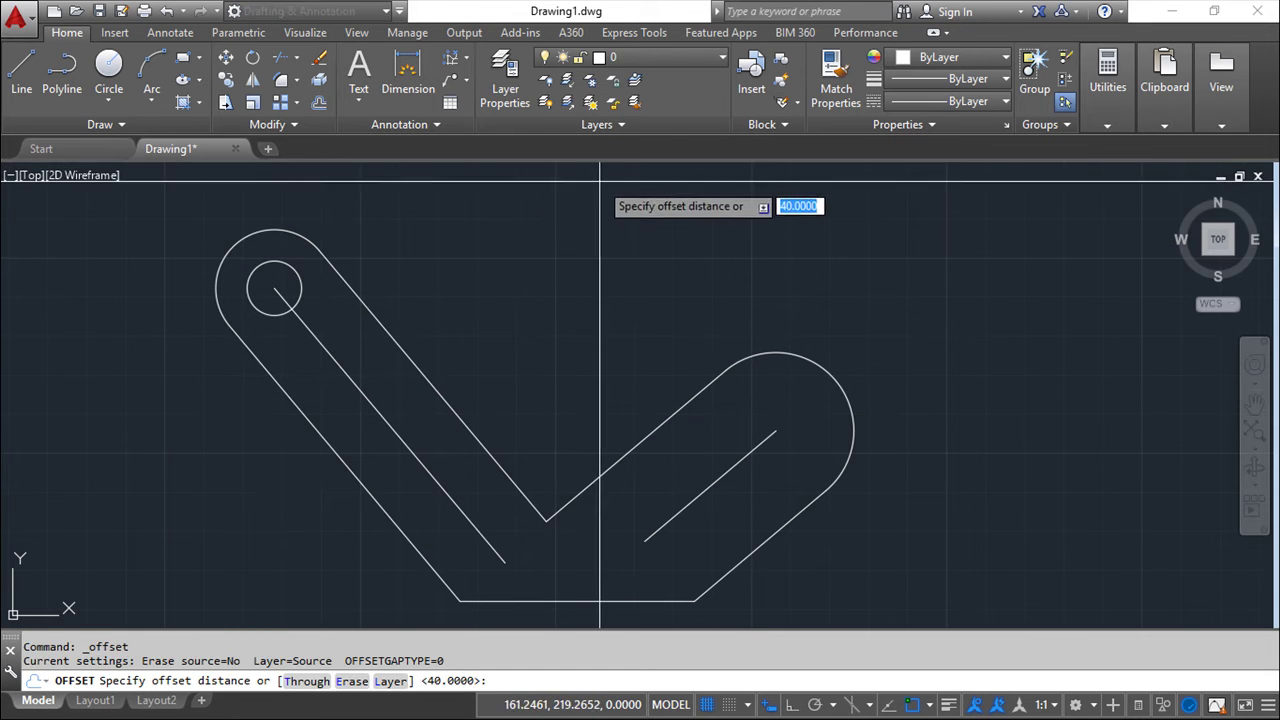
text(18)
key(Return)
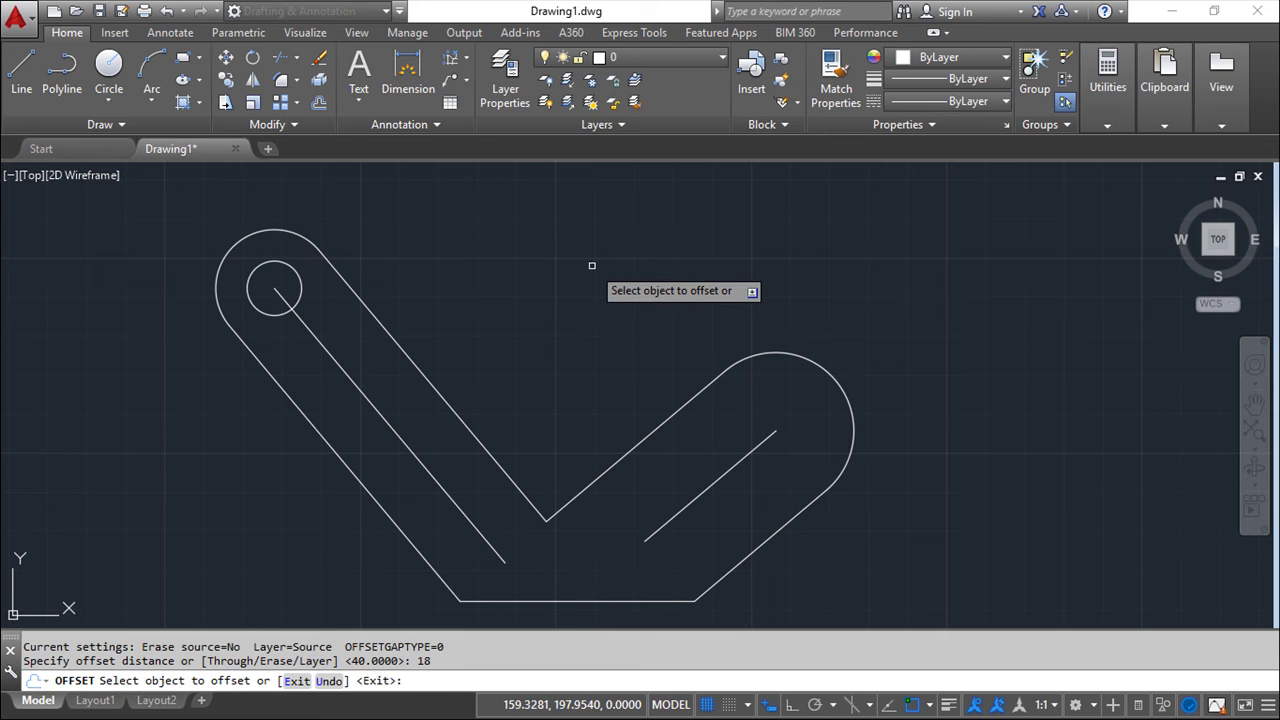
key(Escape)
Draw a vertical line down from the top hole's centre with Ortho on.
click(21, 70)
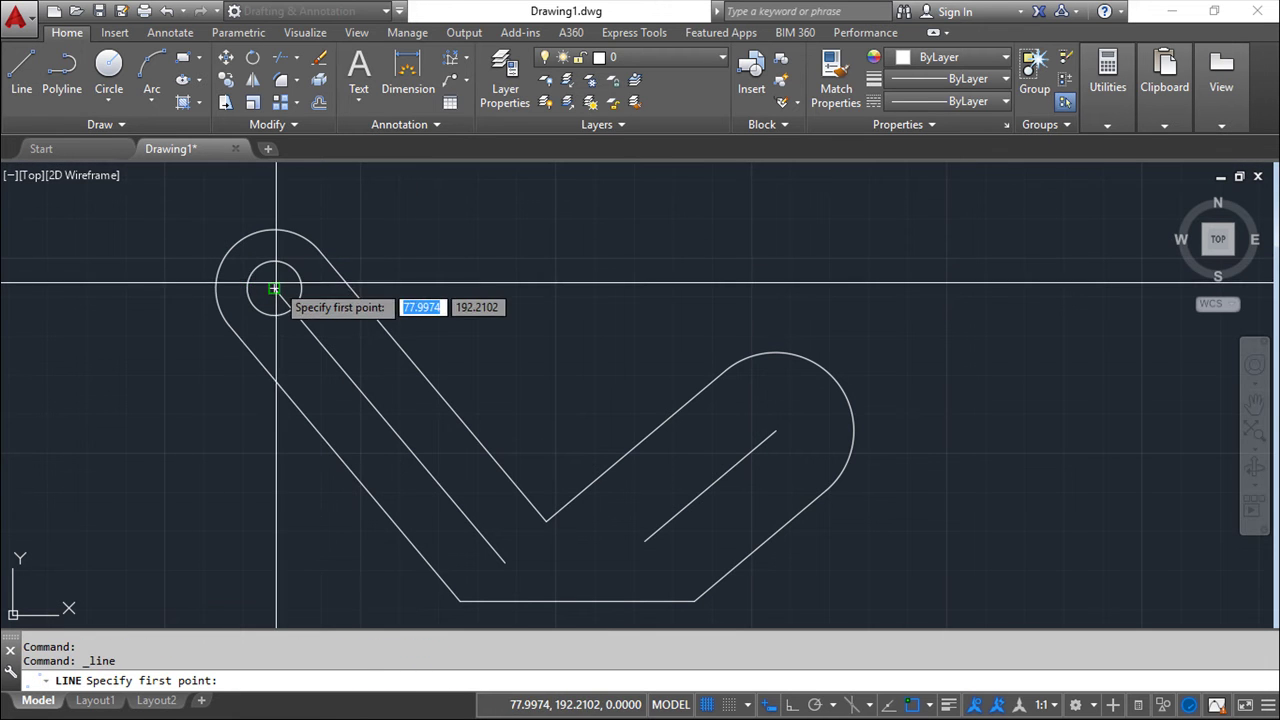
click(274, 289)
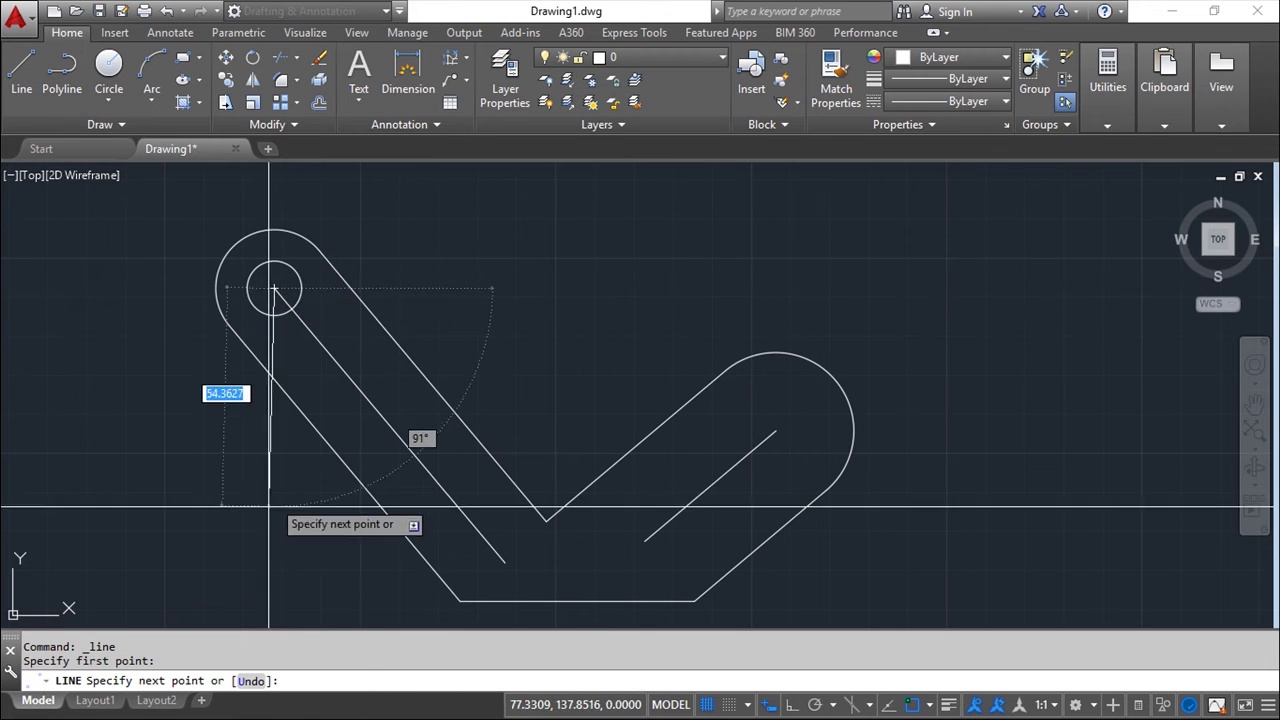
click(794, 708)
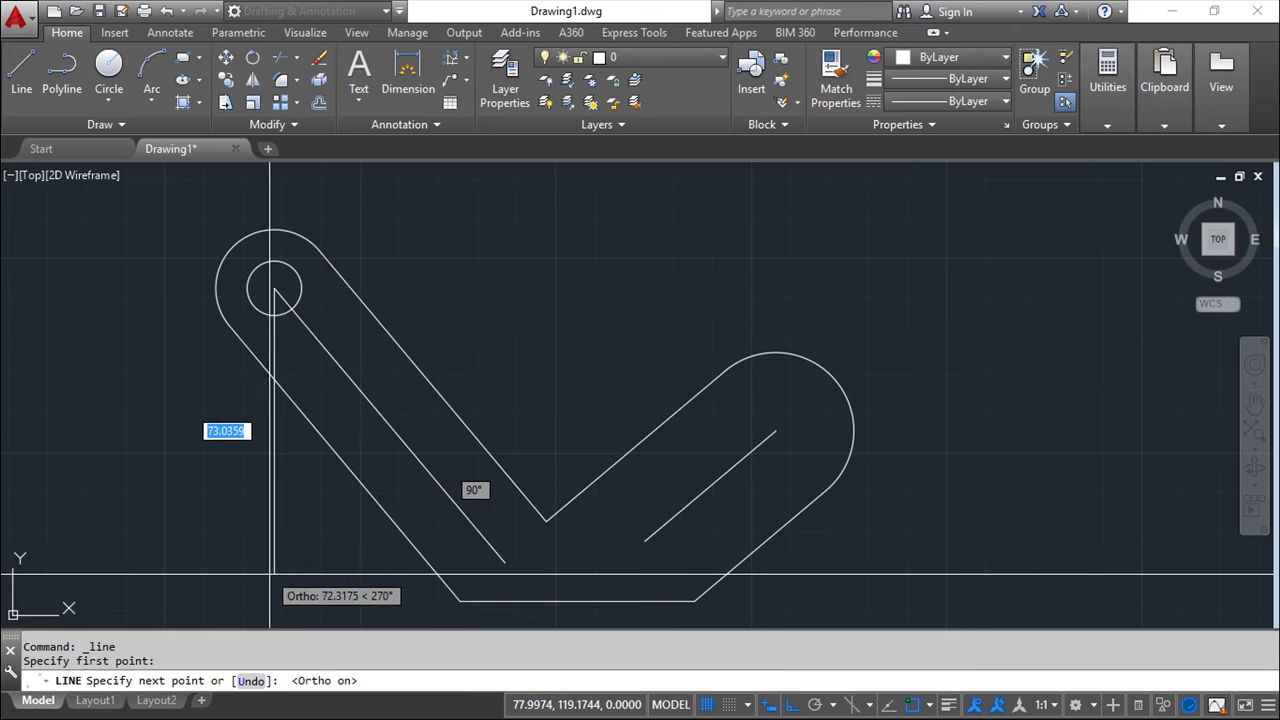
right_click(337, 560)
click(385, 375)
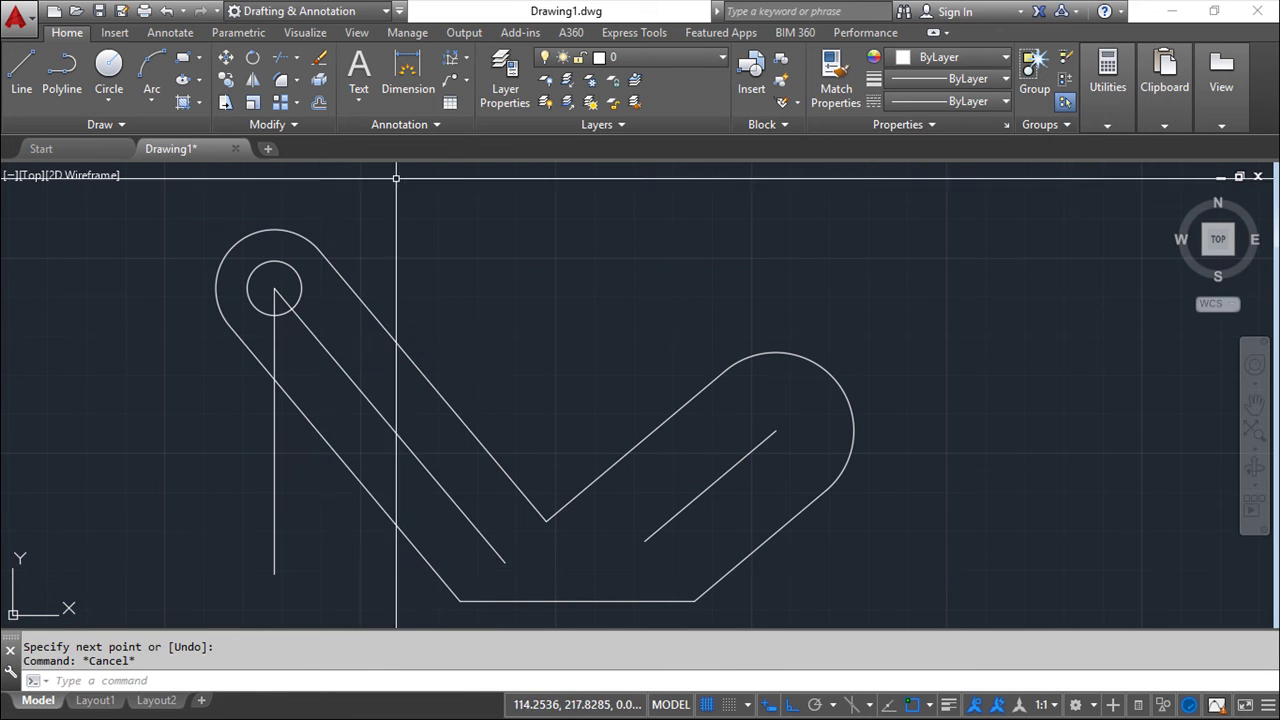
Make two parallel copies of the vertical line, 18 units apart to the right.
click(319, 104)
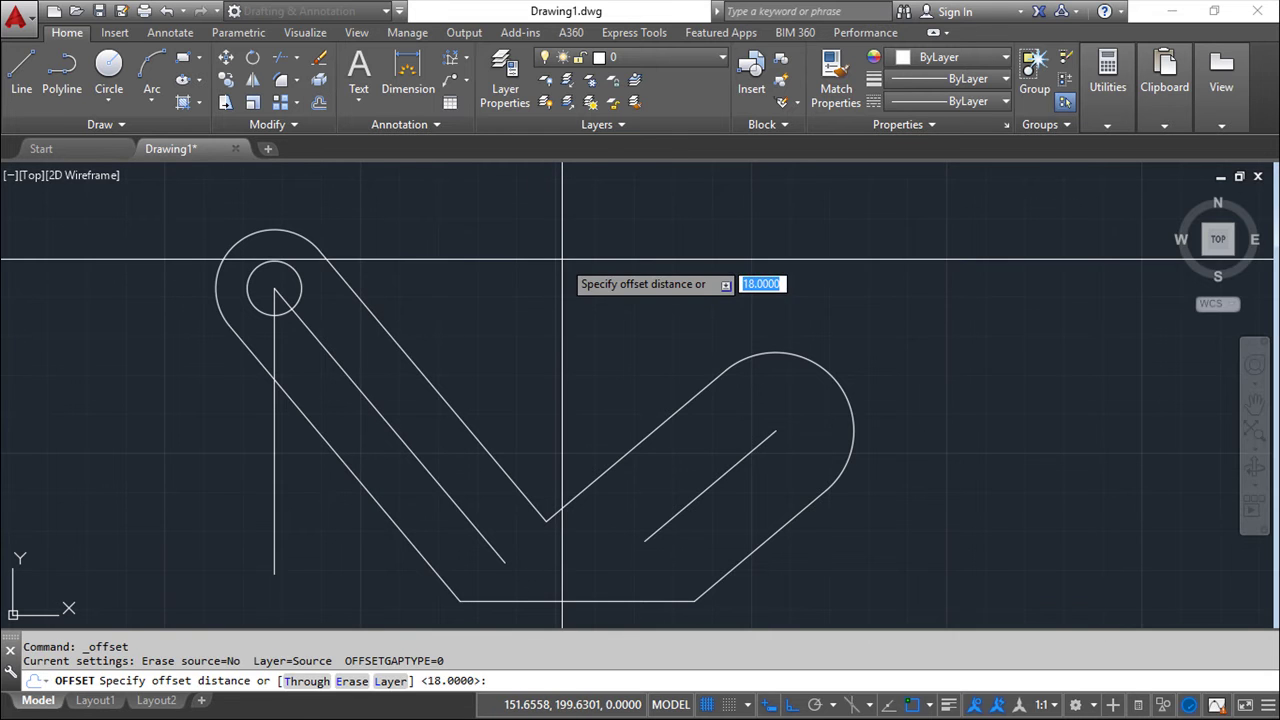
key(Return)
click(275, 526)
click(350, 565)
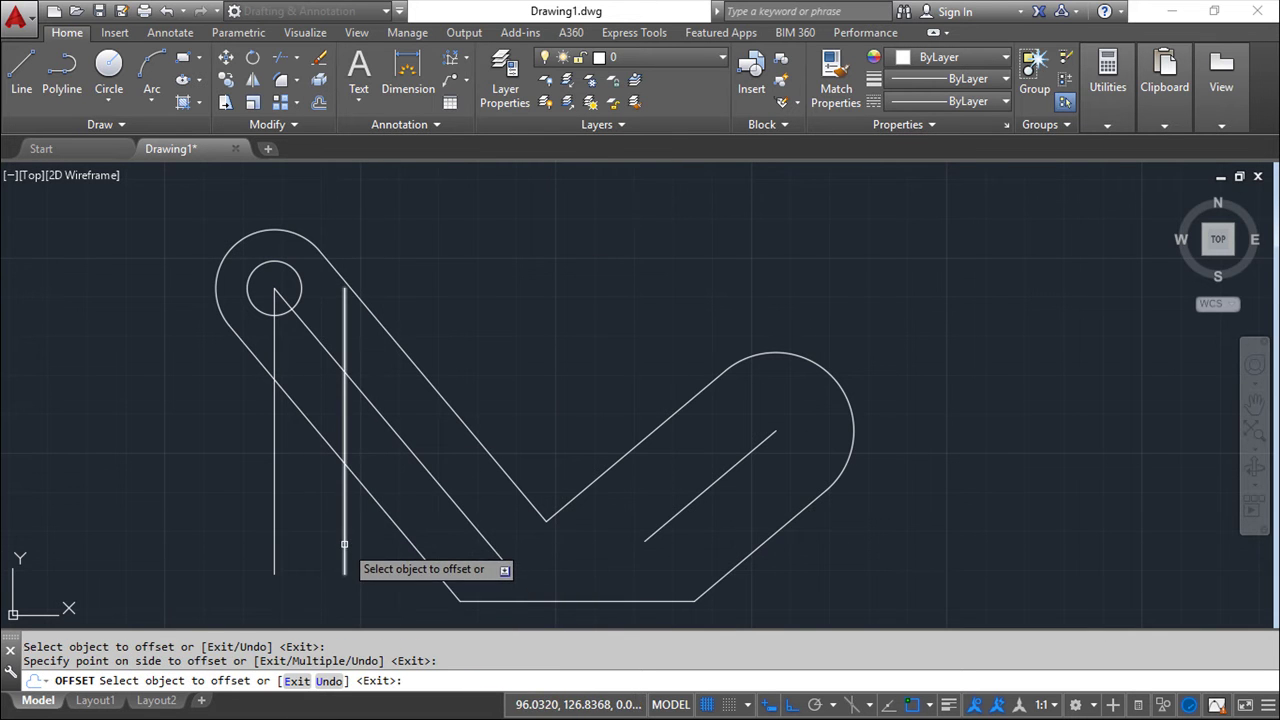
click(344, 560)
click(423, 557)
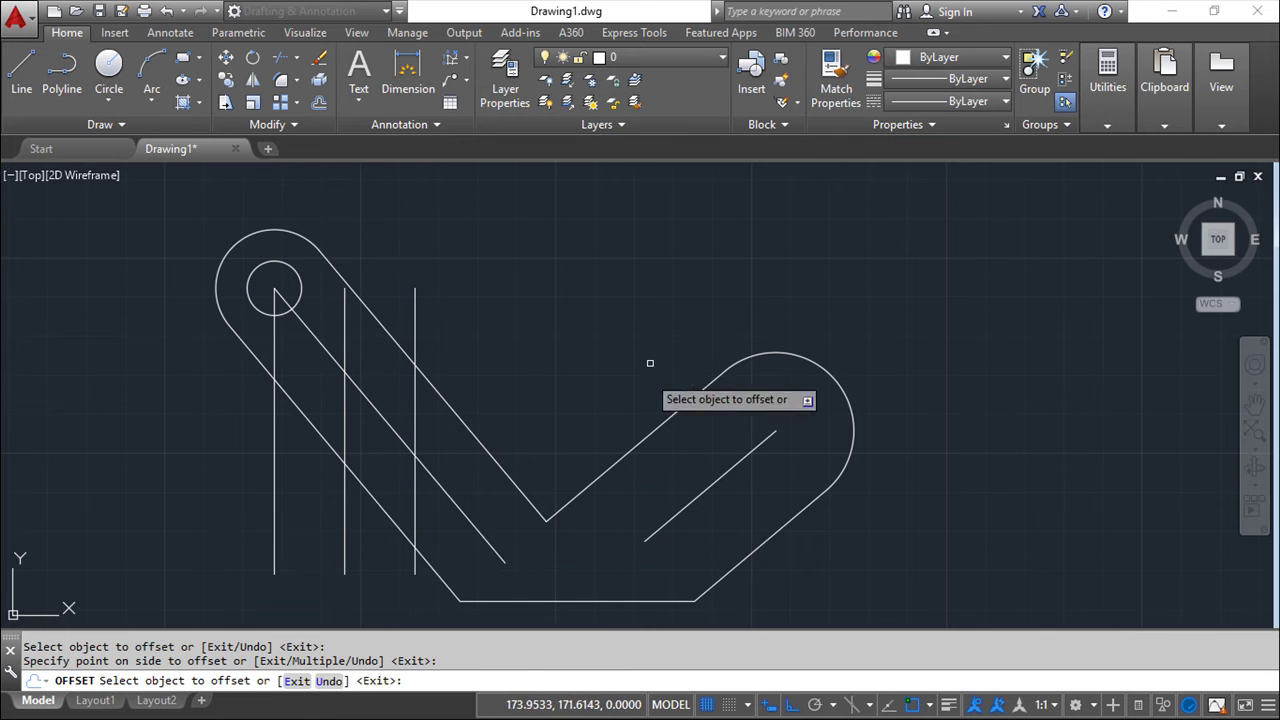
key(Escape)
key(Escape)
click(108, 68)
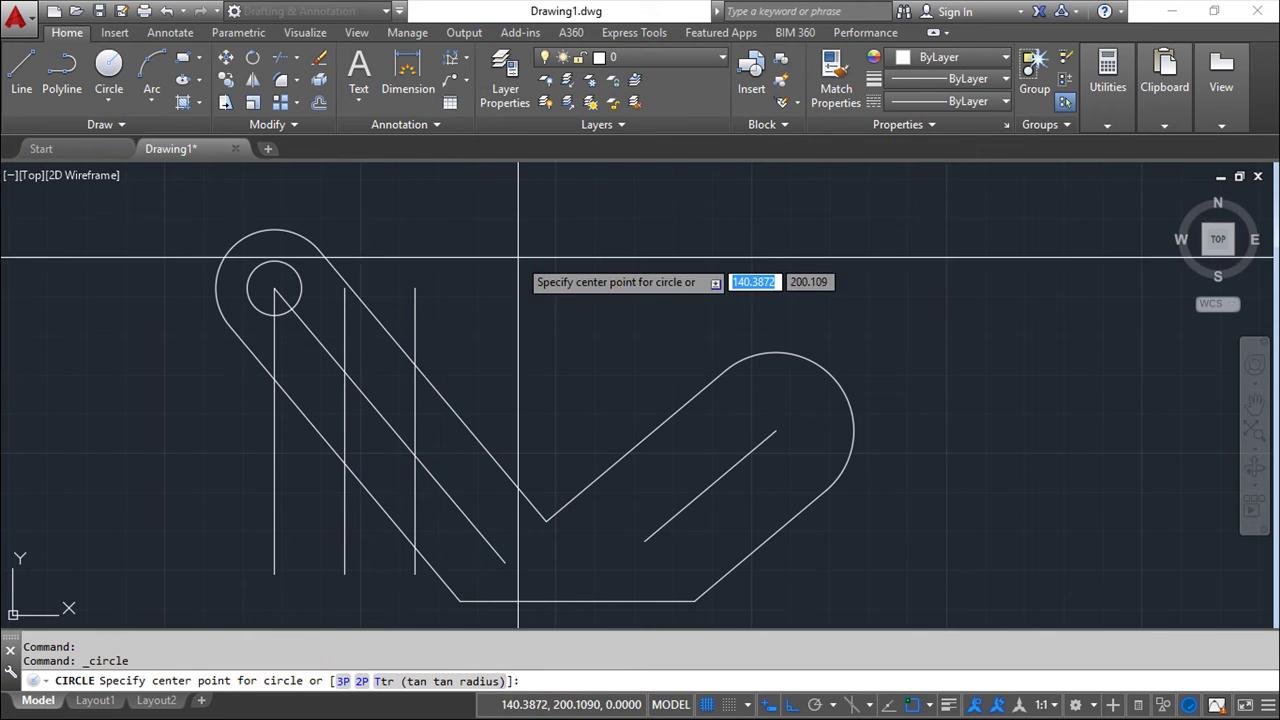
Draw two radius-7 holes where the second and third guide lines cross the centreline.
click(344, 372)
key(Return)
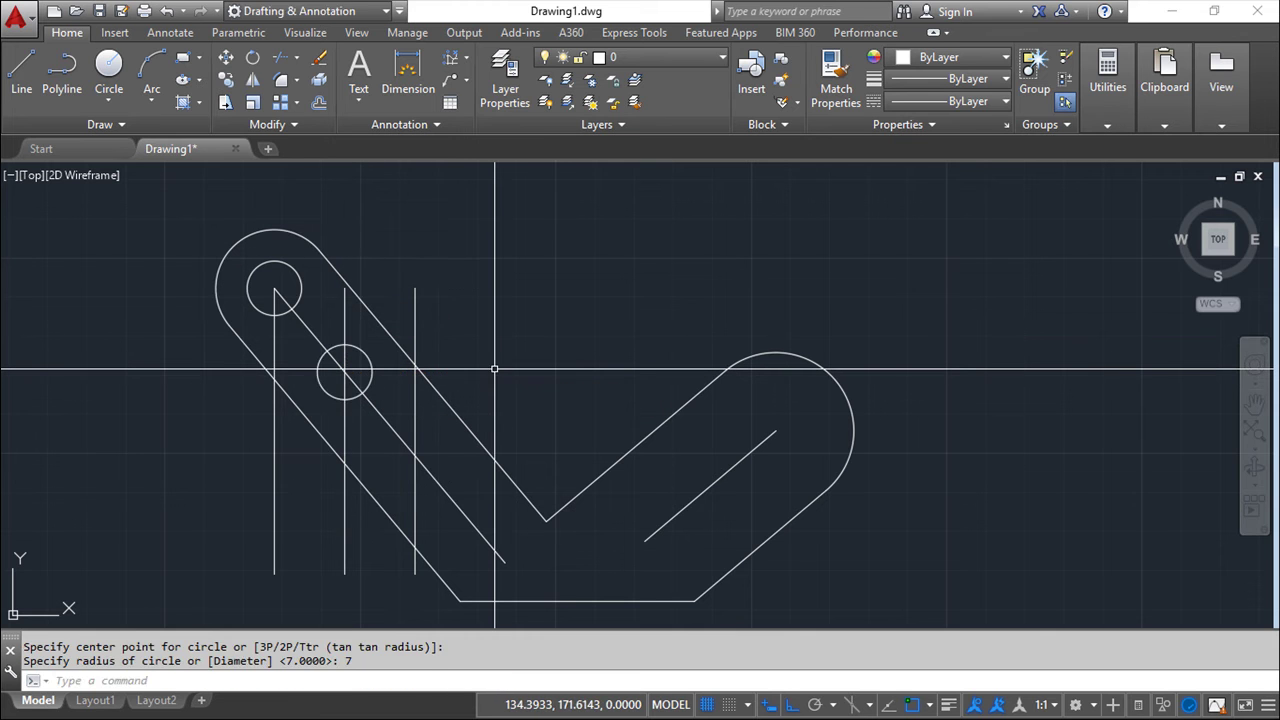
key(Return)
click(415, 457)
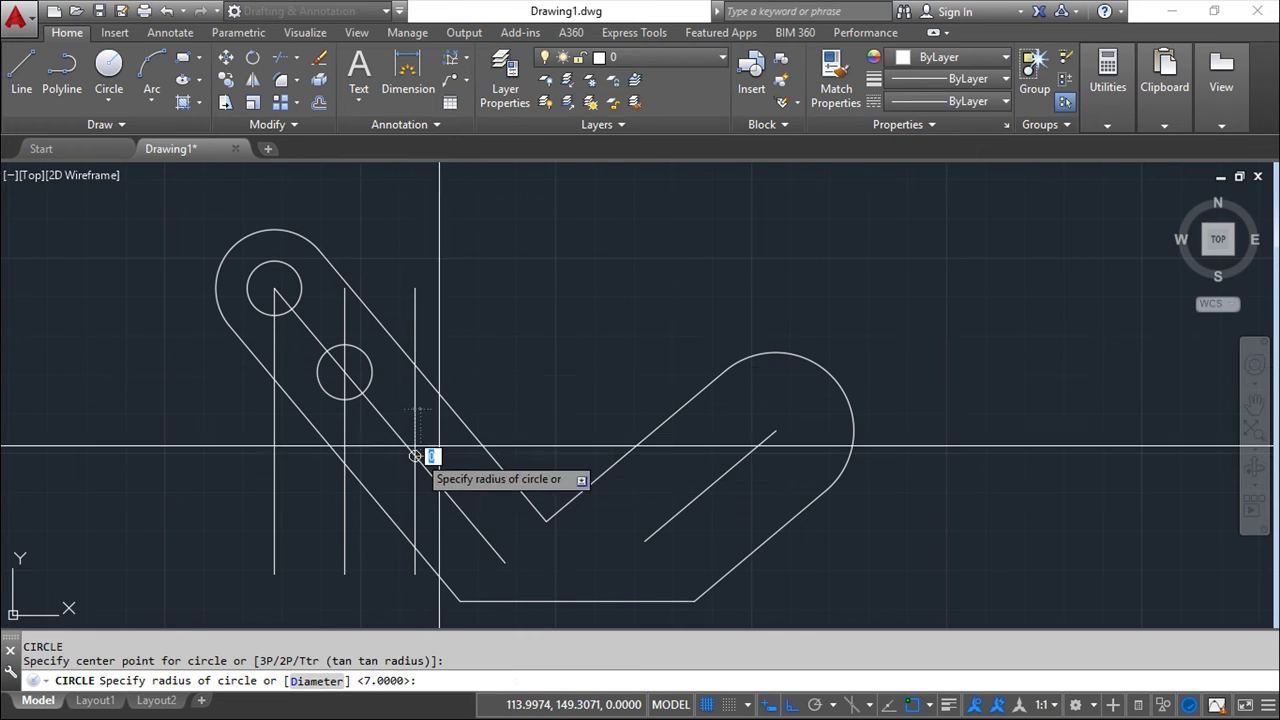
text(7)
key(Return)
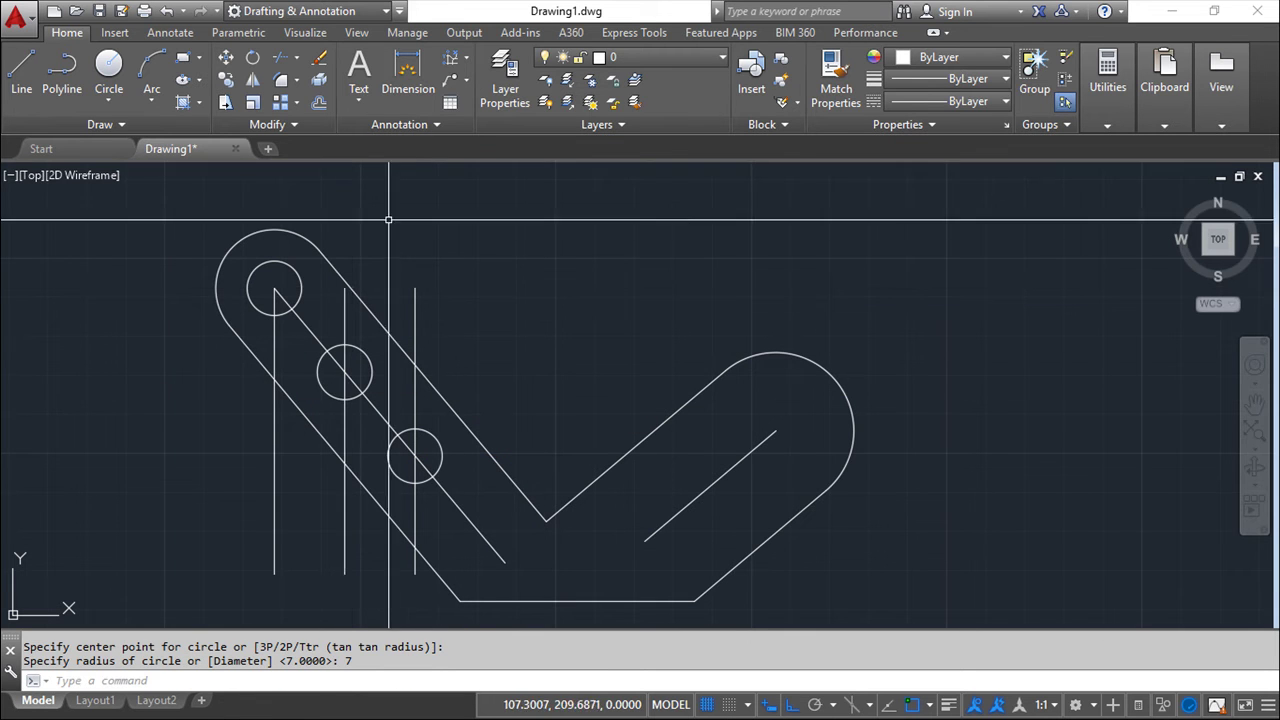
Erase the vertical guides and slanted centre line, then pan the view.
click(319, 57)
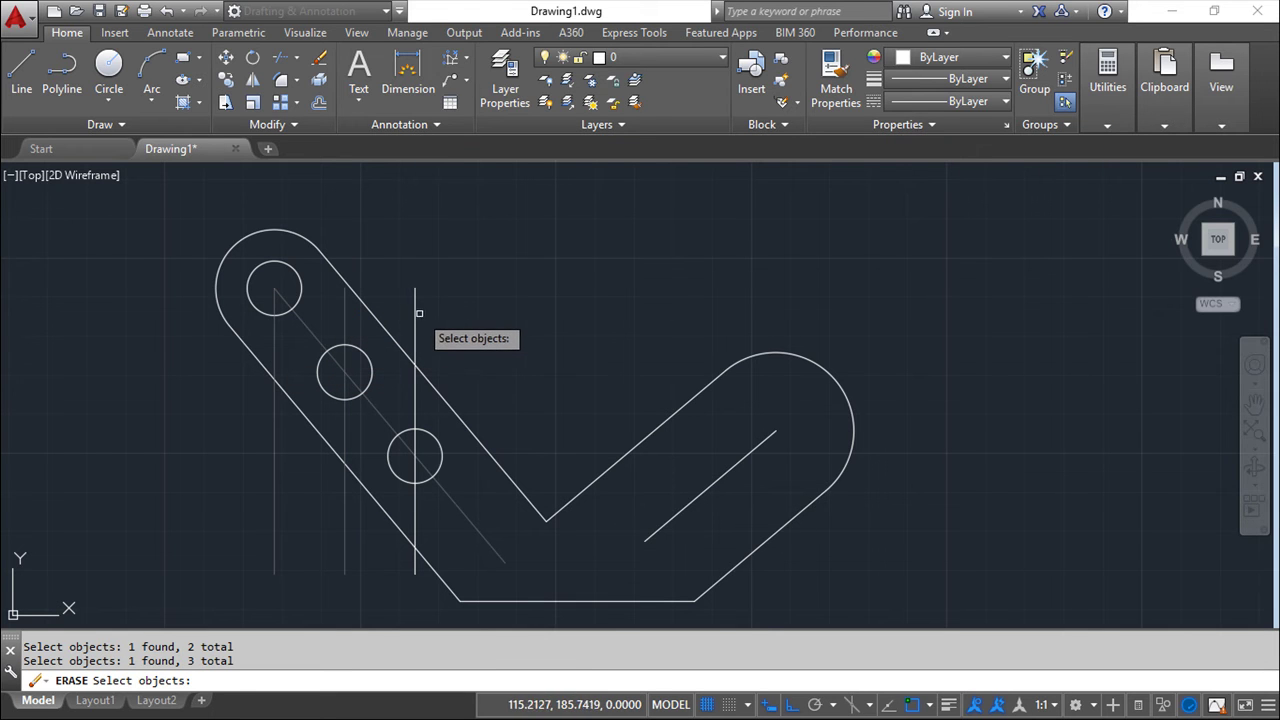
key(Return)
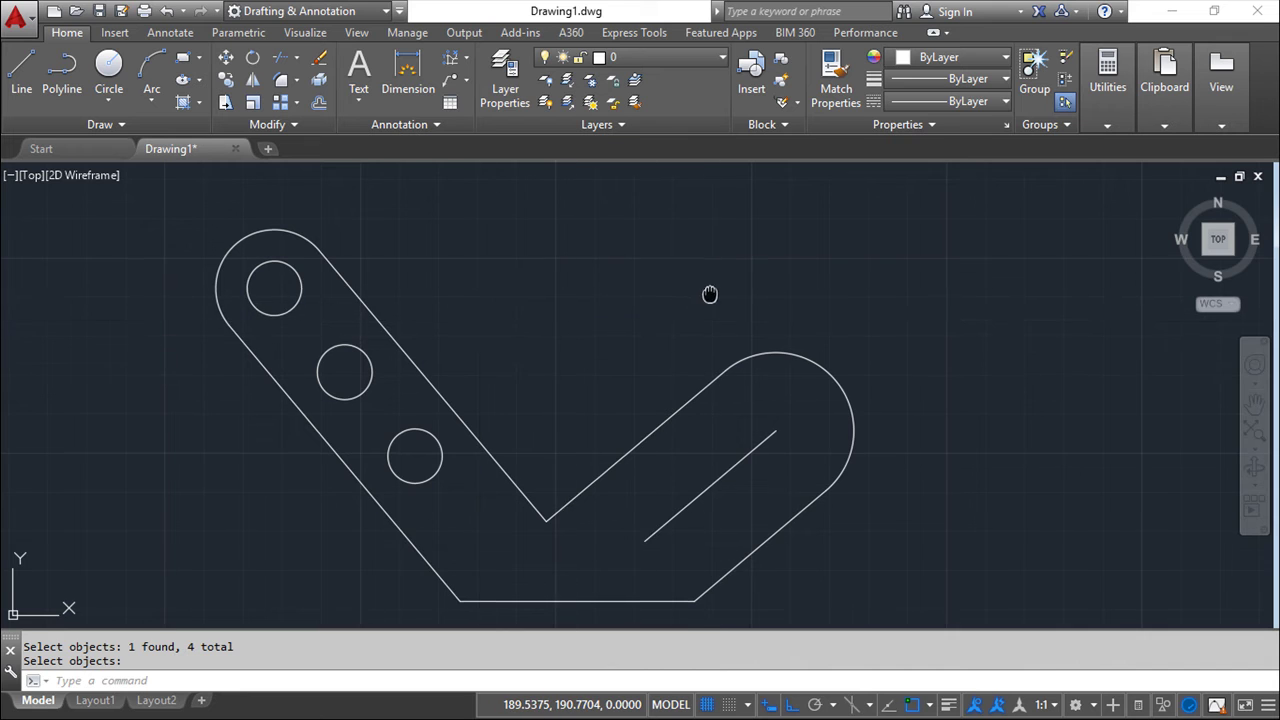
middle_drag(710, 294, 687, 284)
key(Escape)
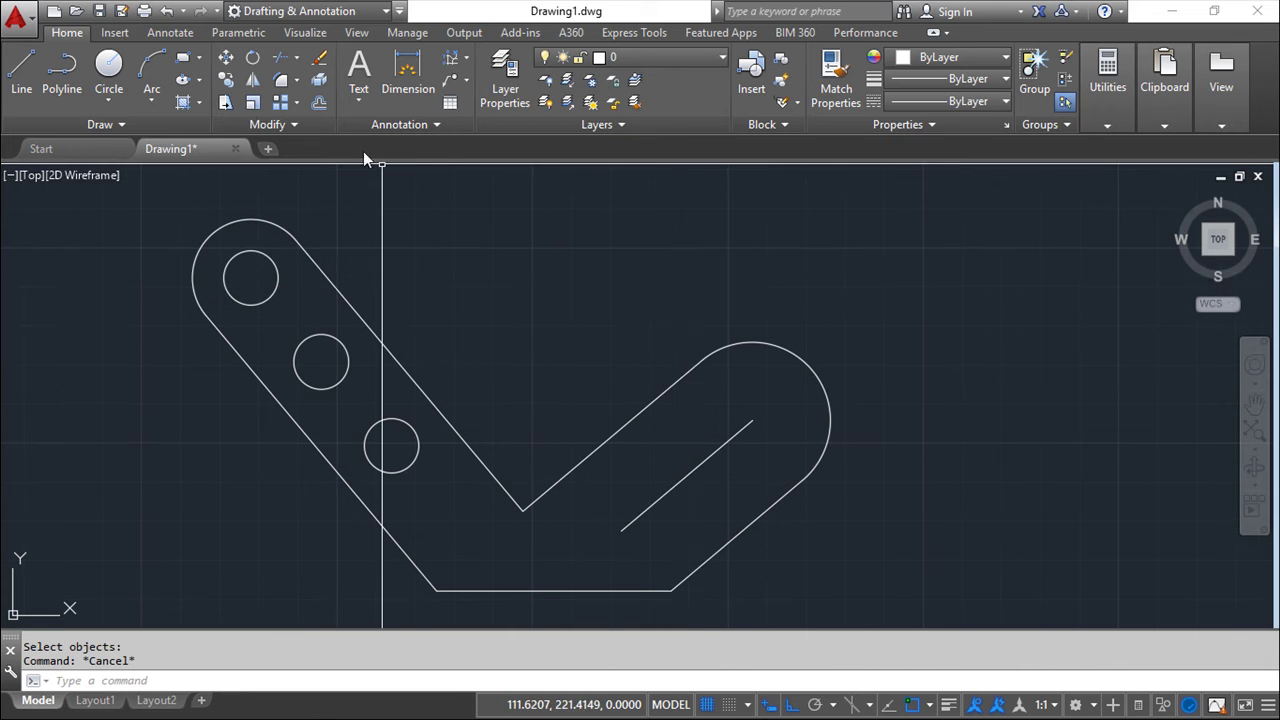
Add a radius-10 hole at the right arm's end arc and drop a vertical line from its centre.
click(108, 66)
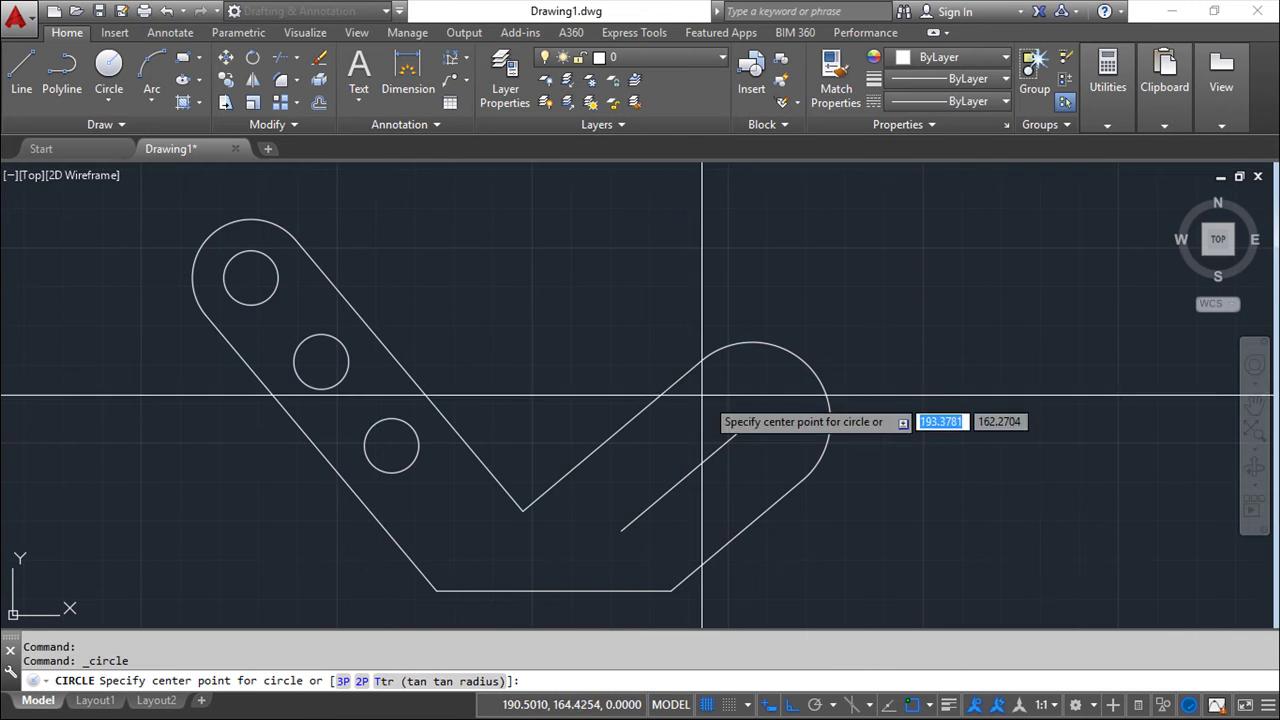
click(752, 420)
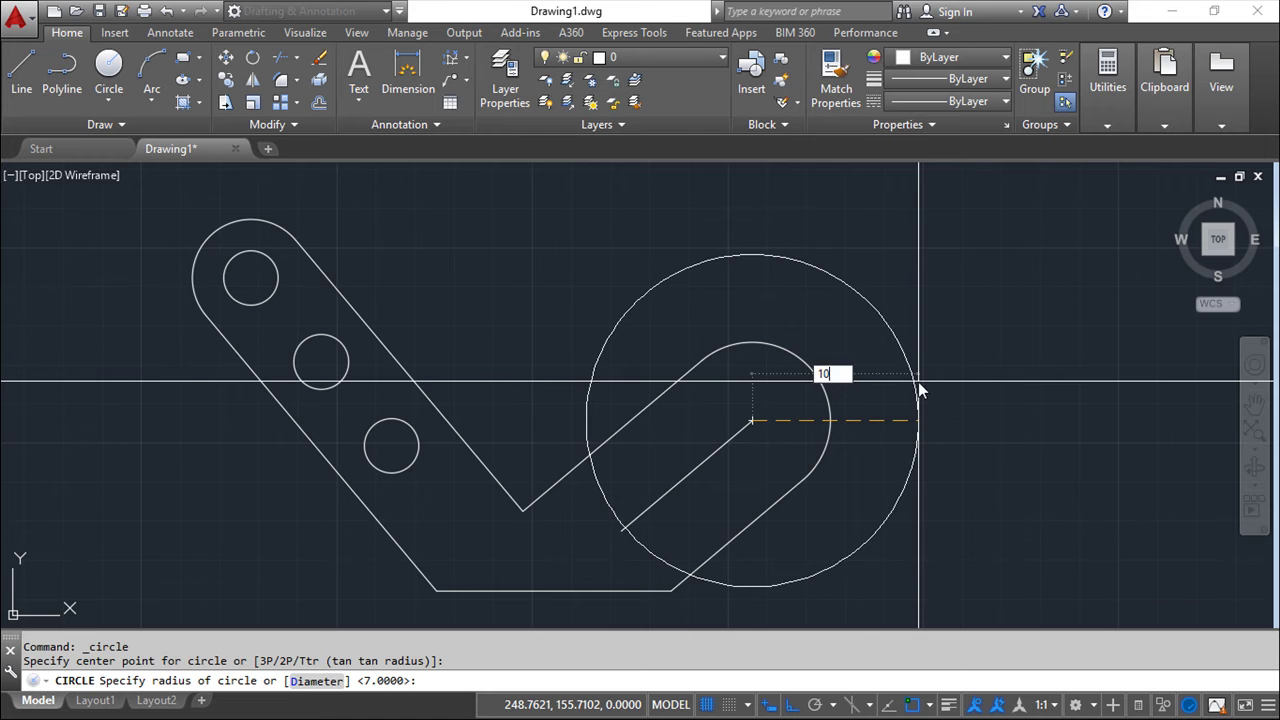
key(Return)
key(Escape)
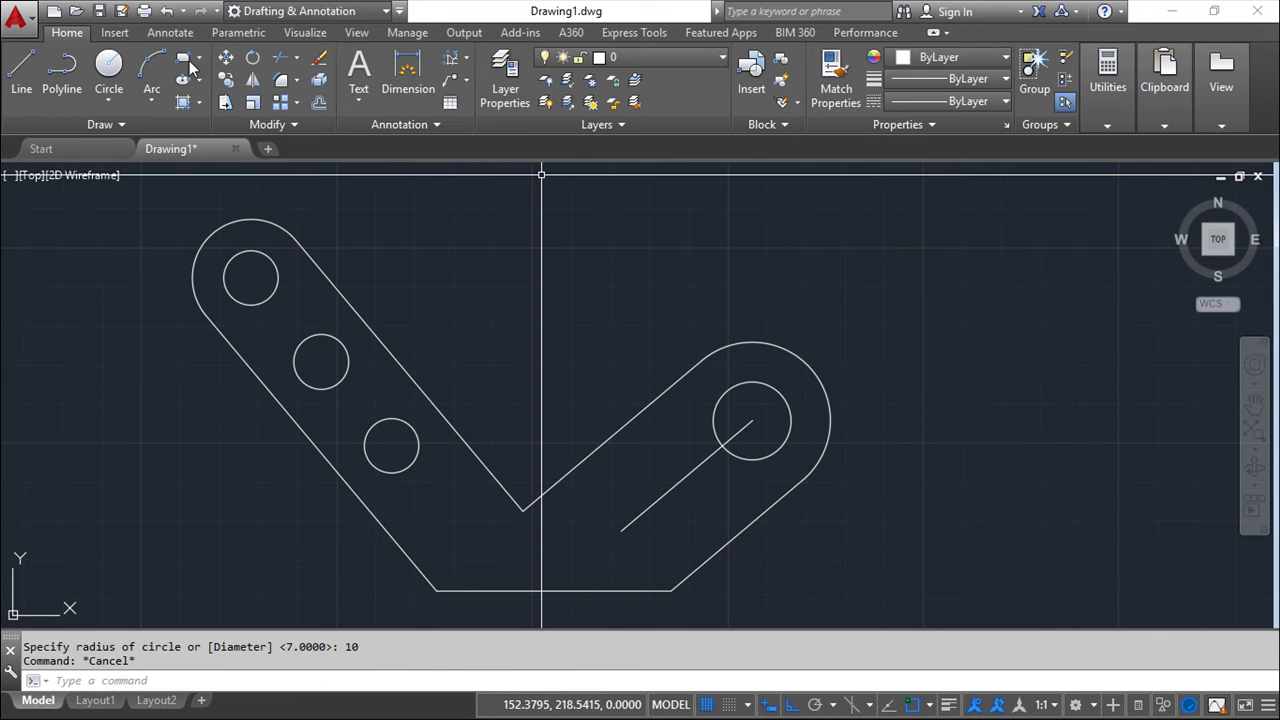
click(21, 66)
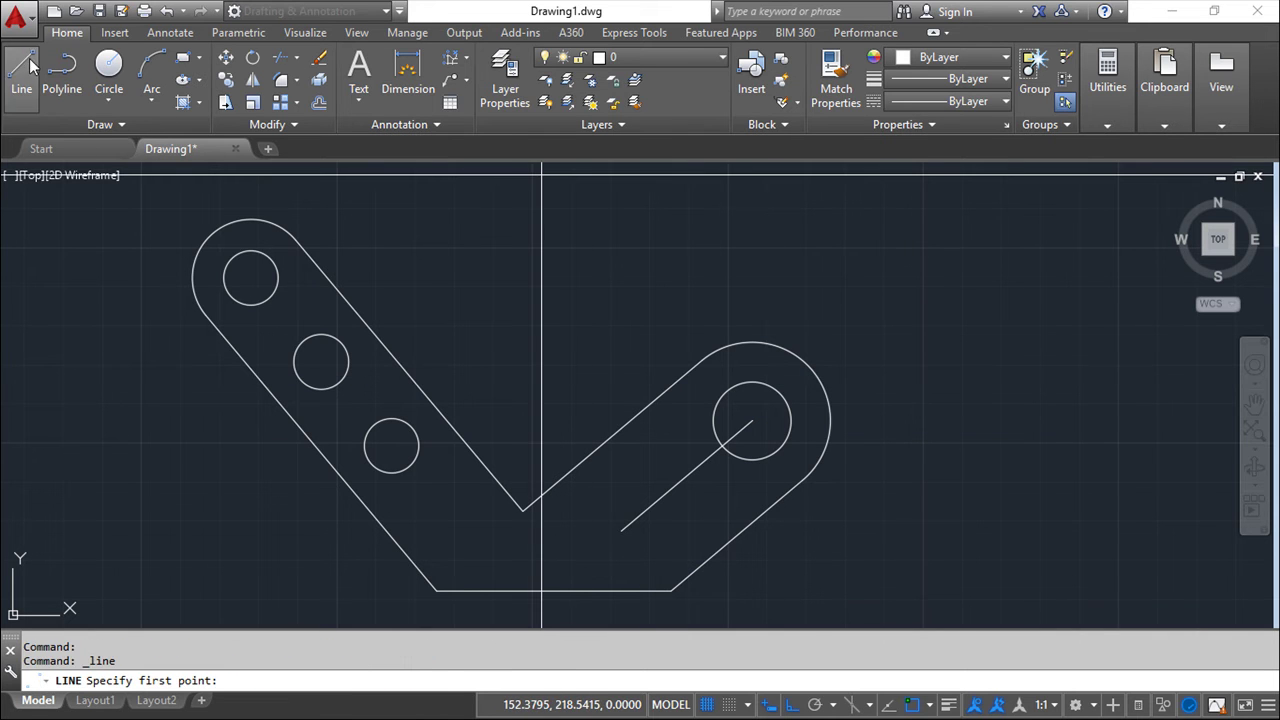
click(752, 420)
right_click(843, 578)
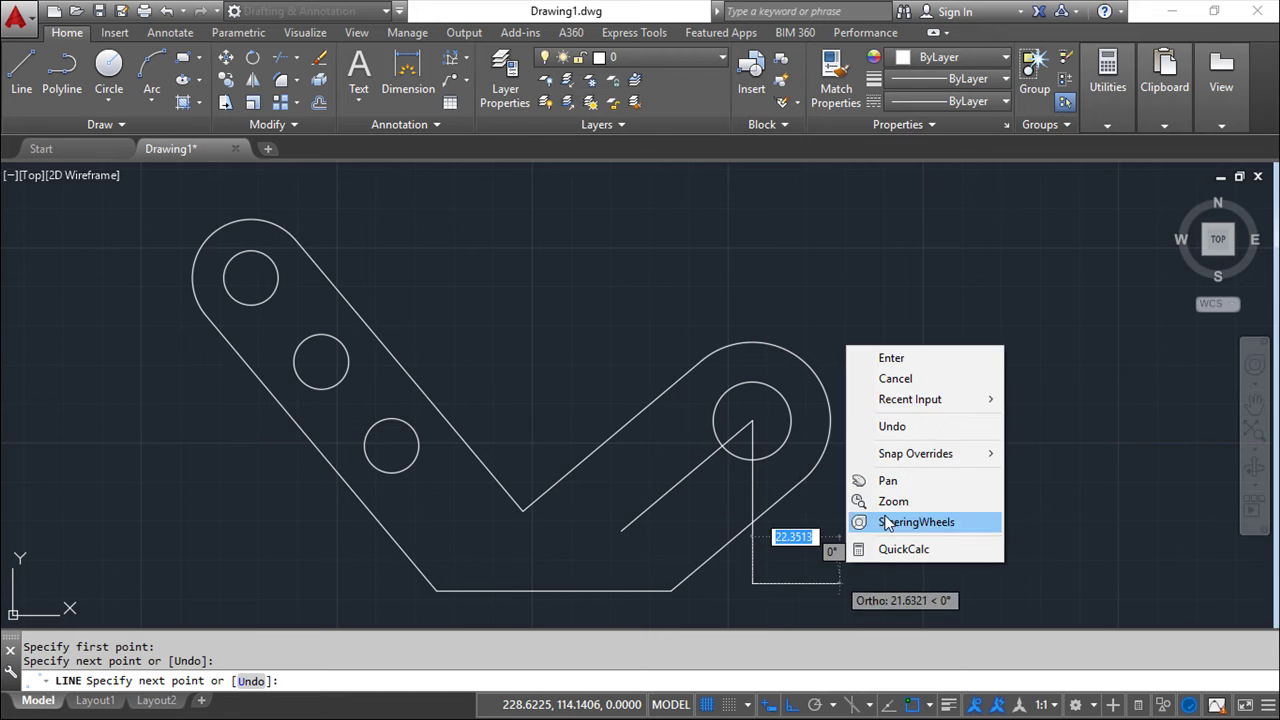
click(915, 357)
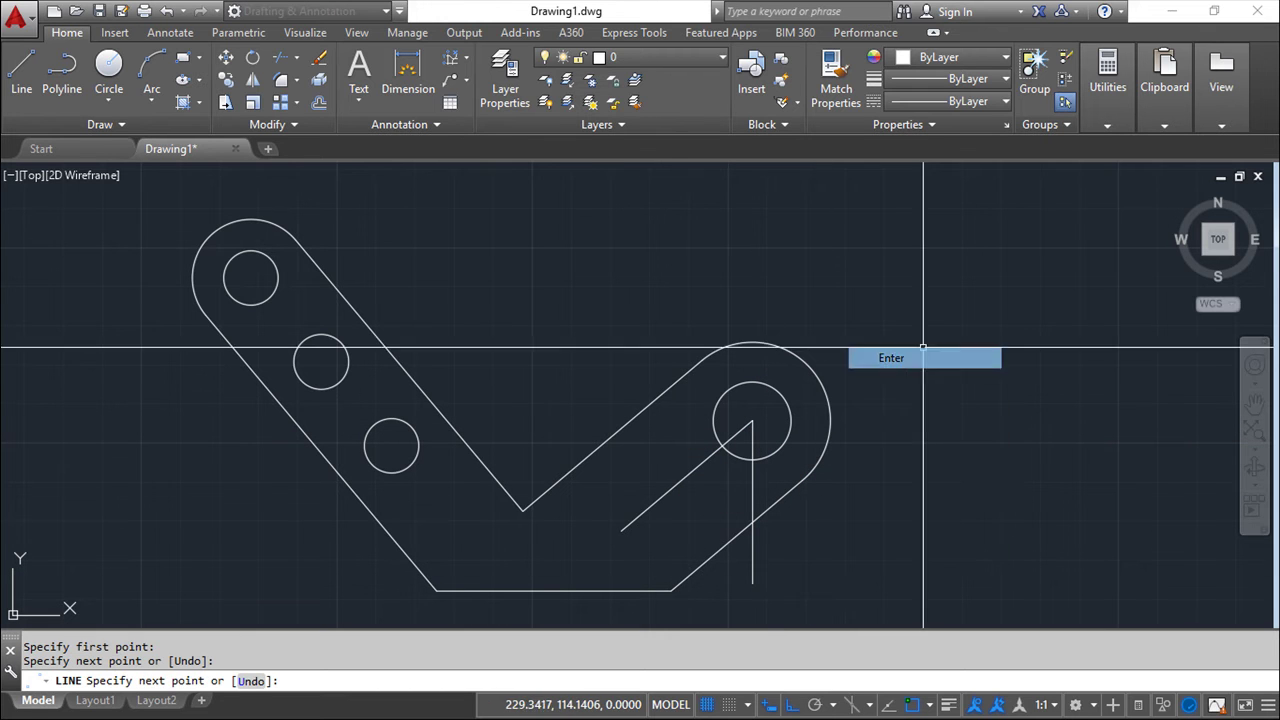
Offset the vertical line 20.4 units to the left.
click(317, 102)
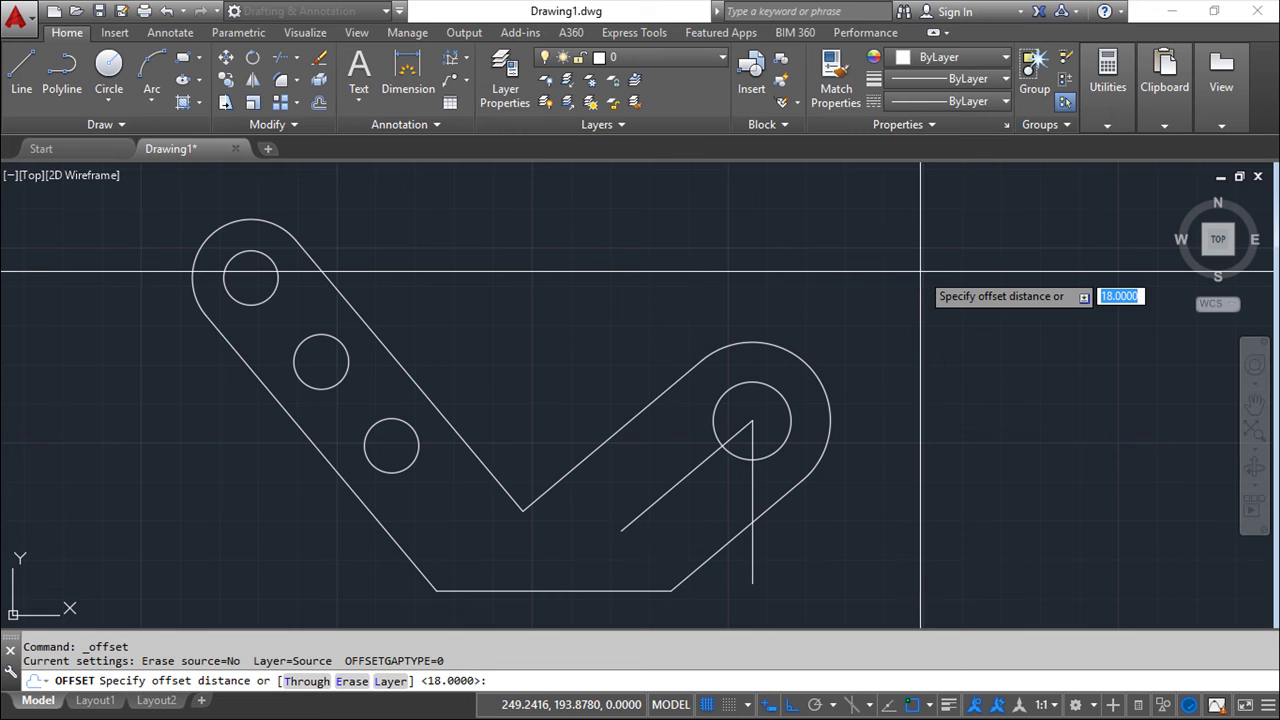
text(.4)
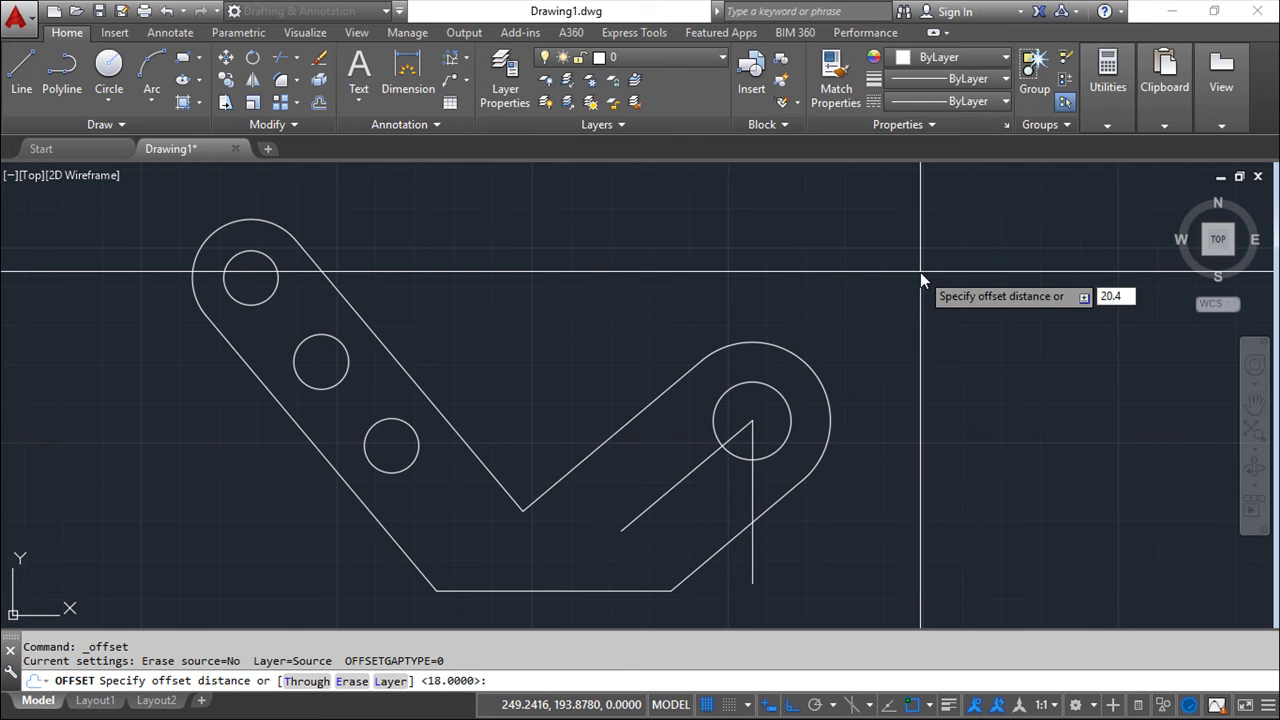
key(Return)
click(752, 500)
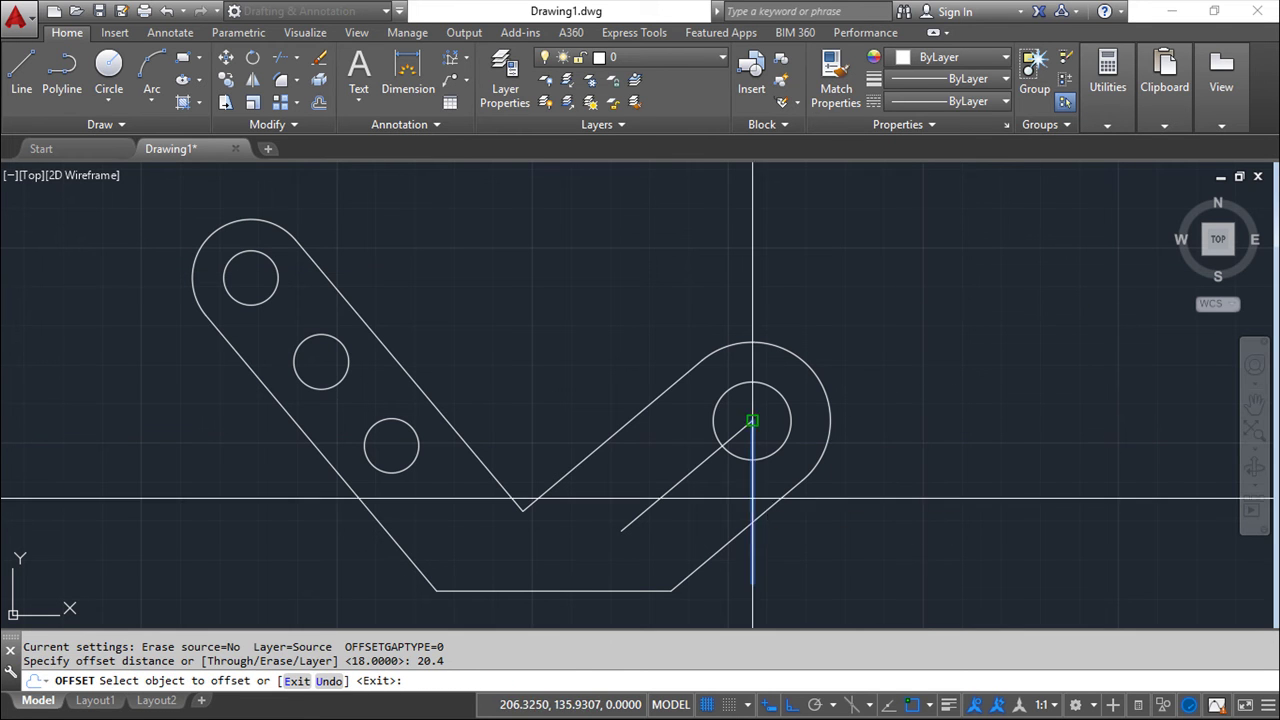
key(Escape)
key(Escape)
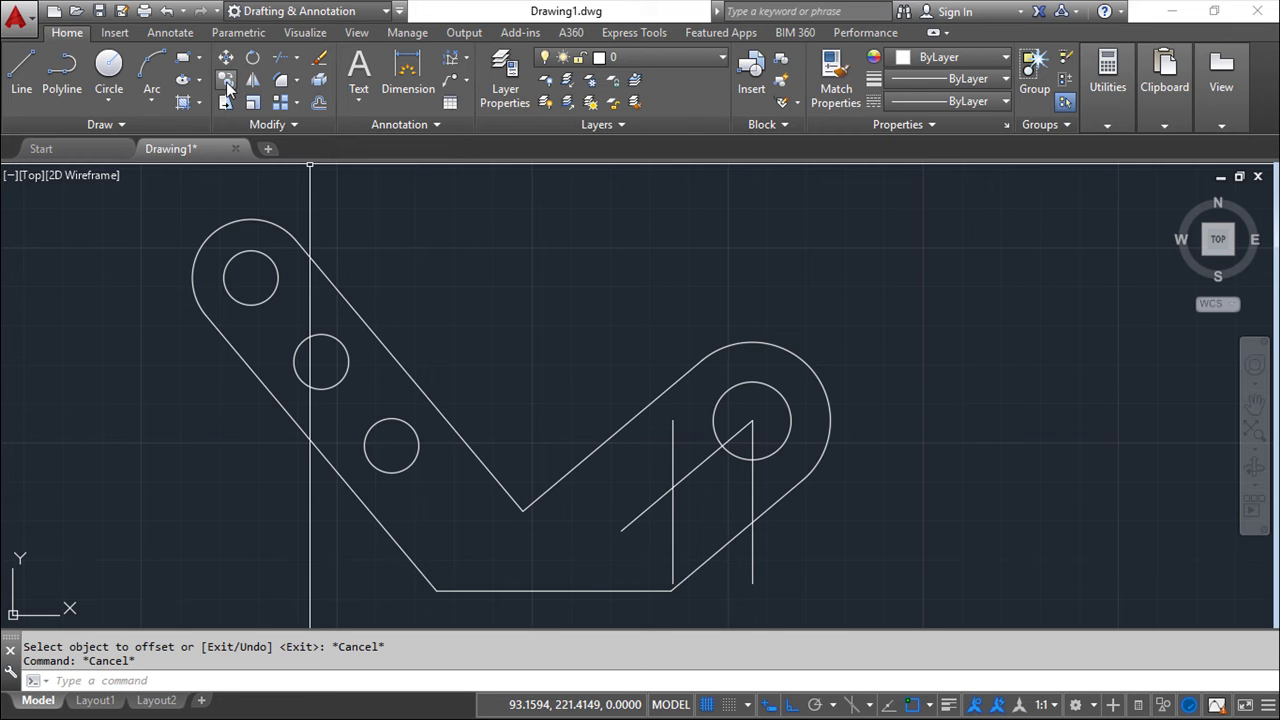
click(108, 64)
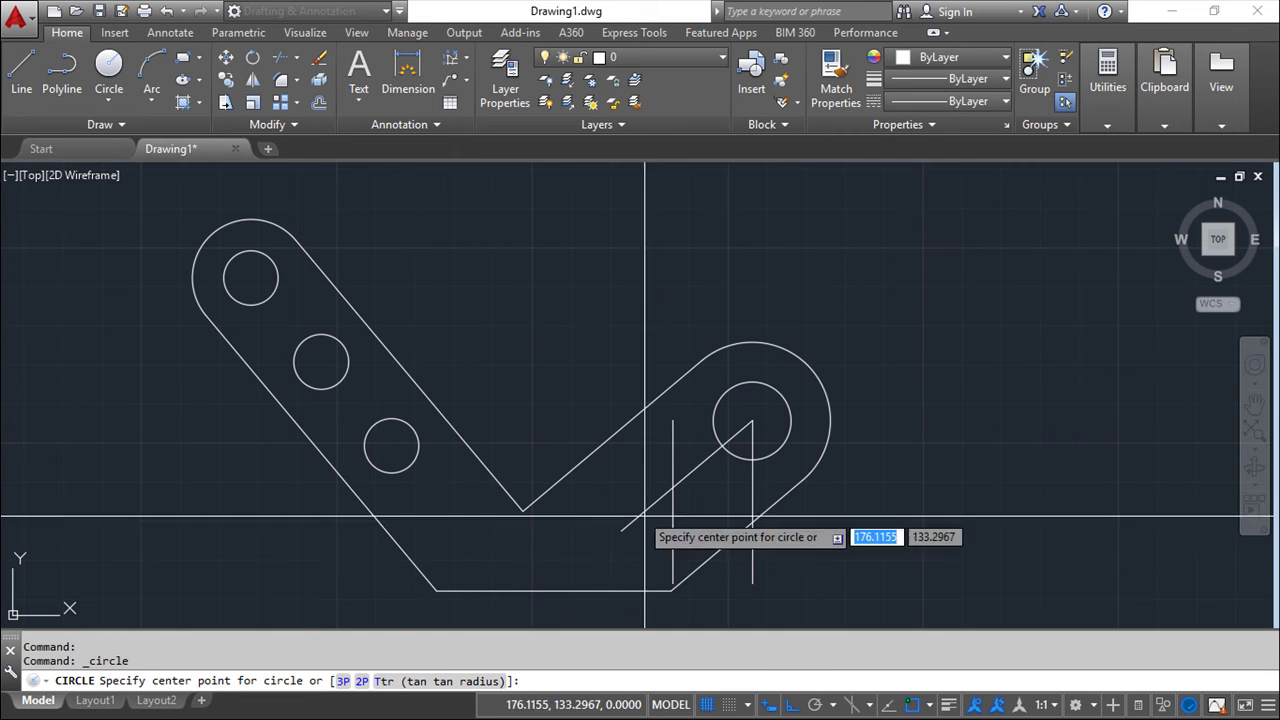
click(672, 488)
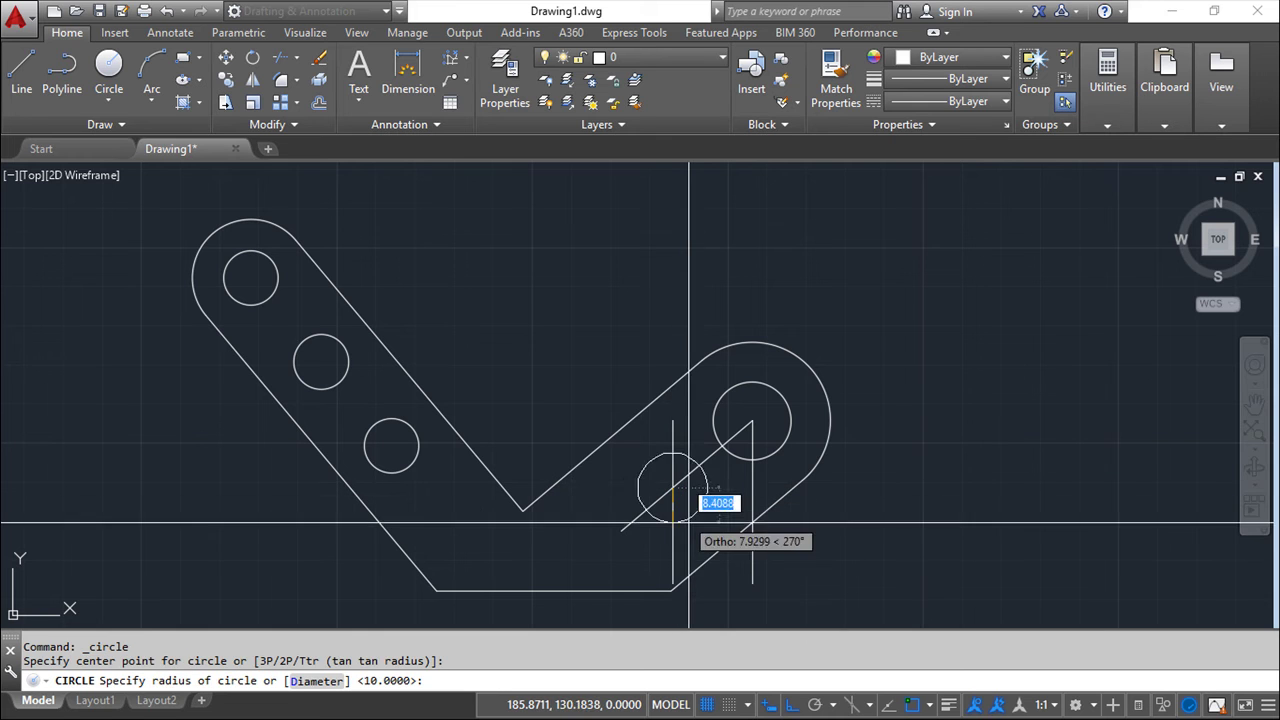
text(10)
key(Return)
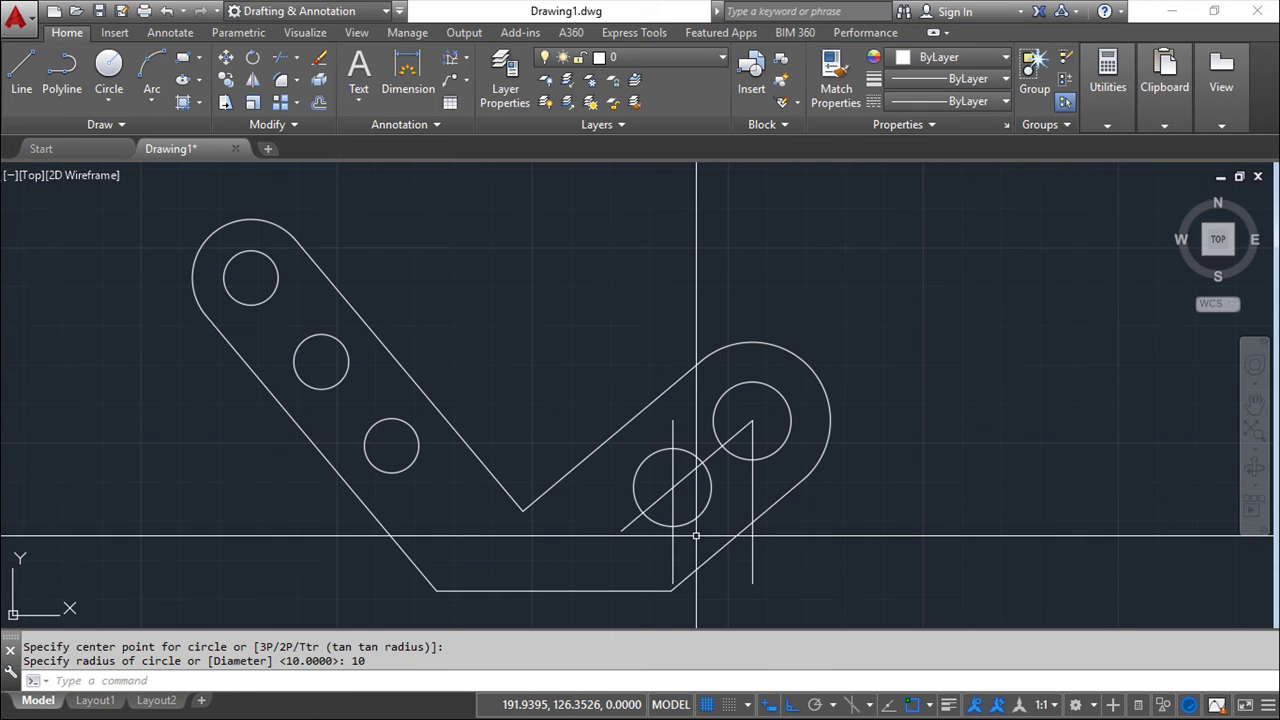
key(Escape)
key(Escape)
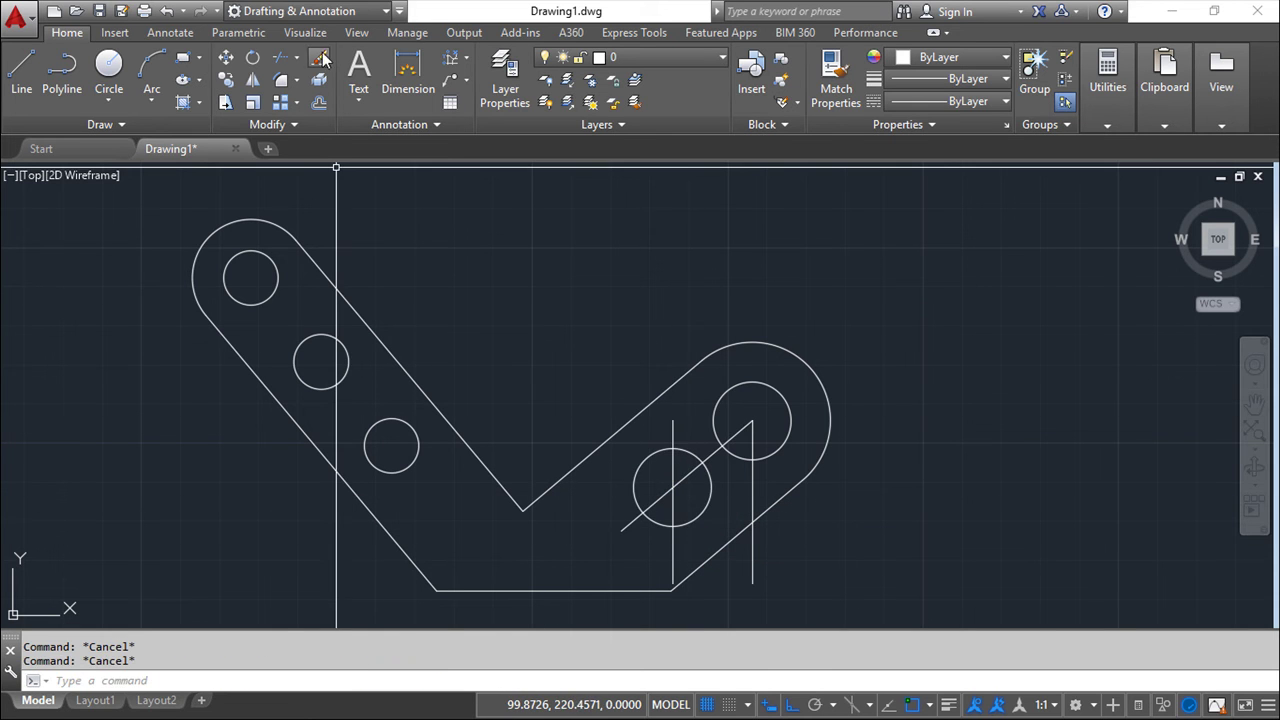
click(320, 59)
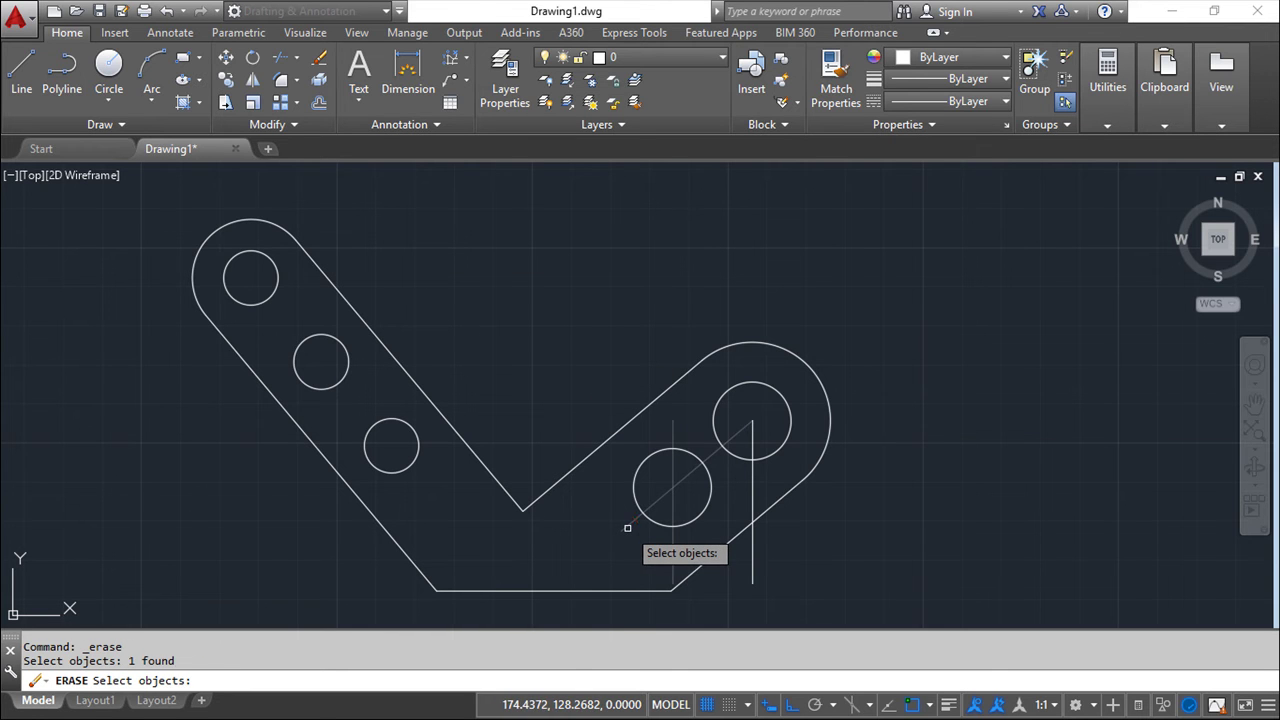
click(672, 535)
click(752, 500)
key(Return)
middle_drag(877, 504, 988, 505)
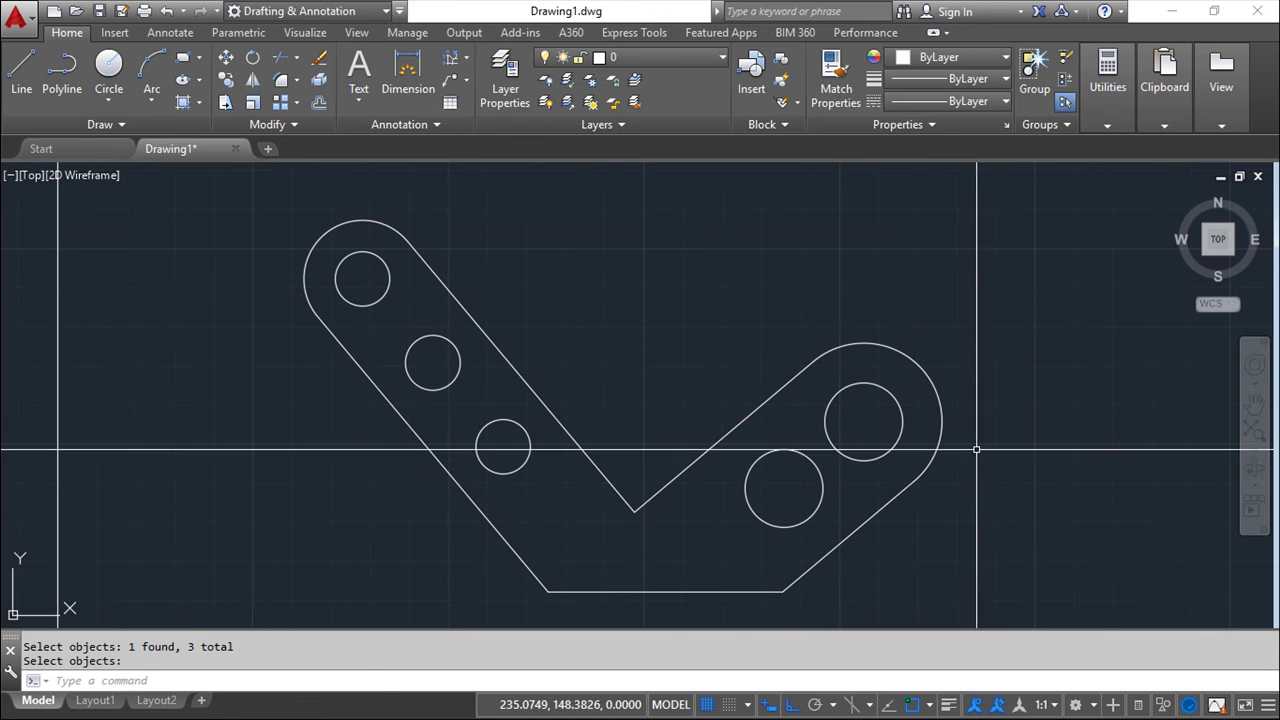
key(Escape)
key(Escape)
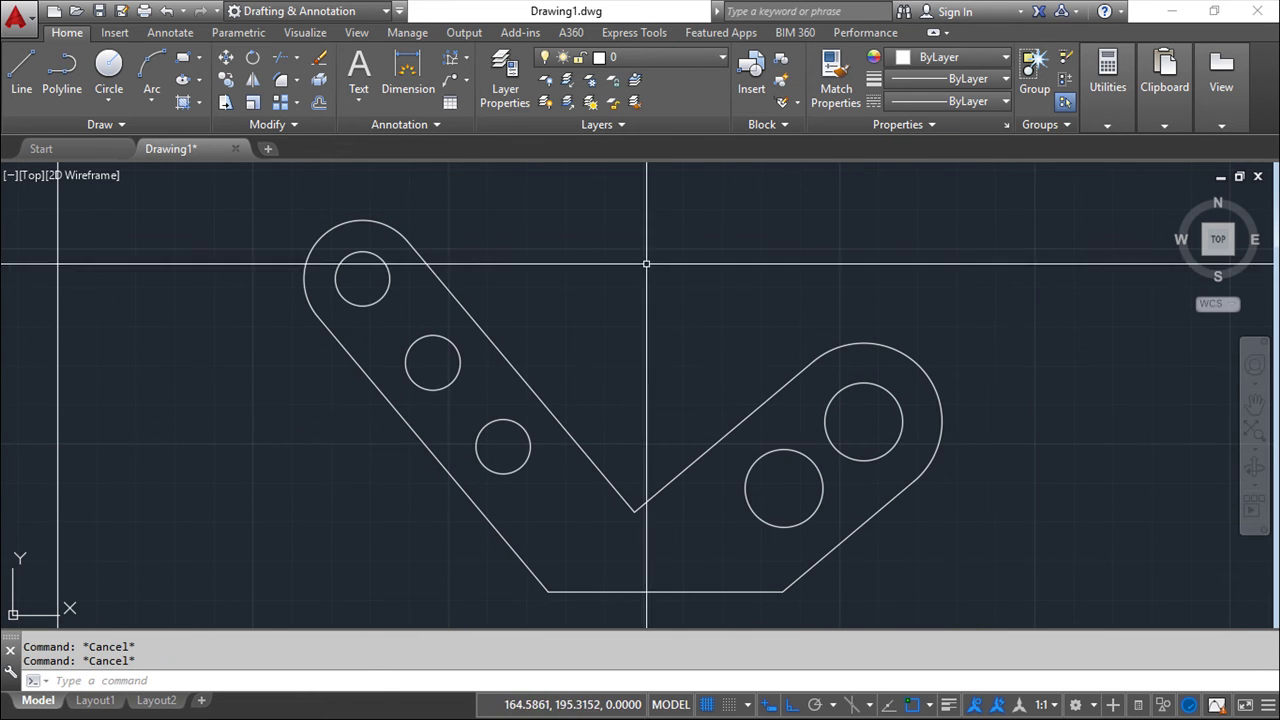
Make Axes the current layer and offset the upper-left end arc and second hole outward by 3.
click(722, 60)
click(623, 101)
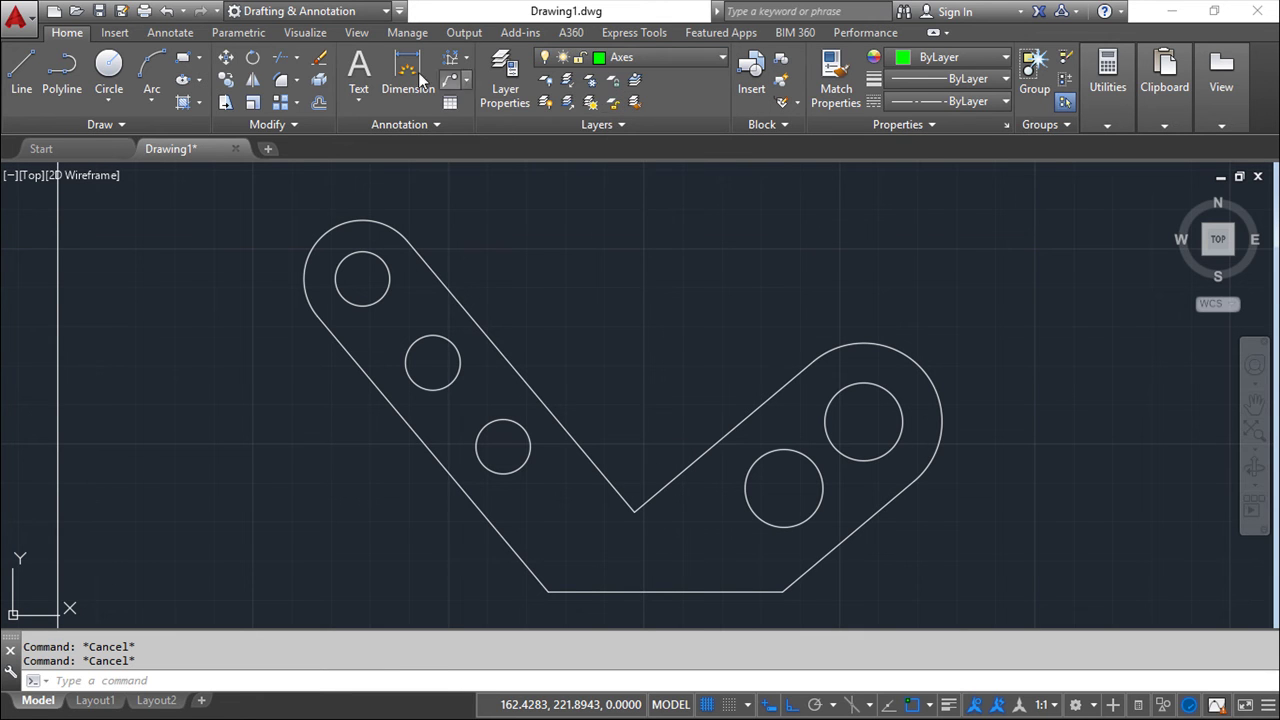
click(320, 104)
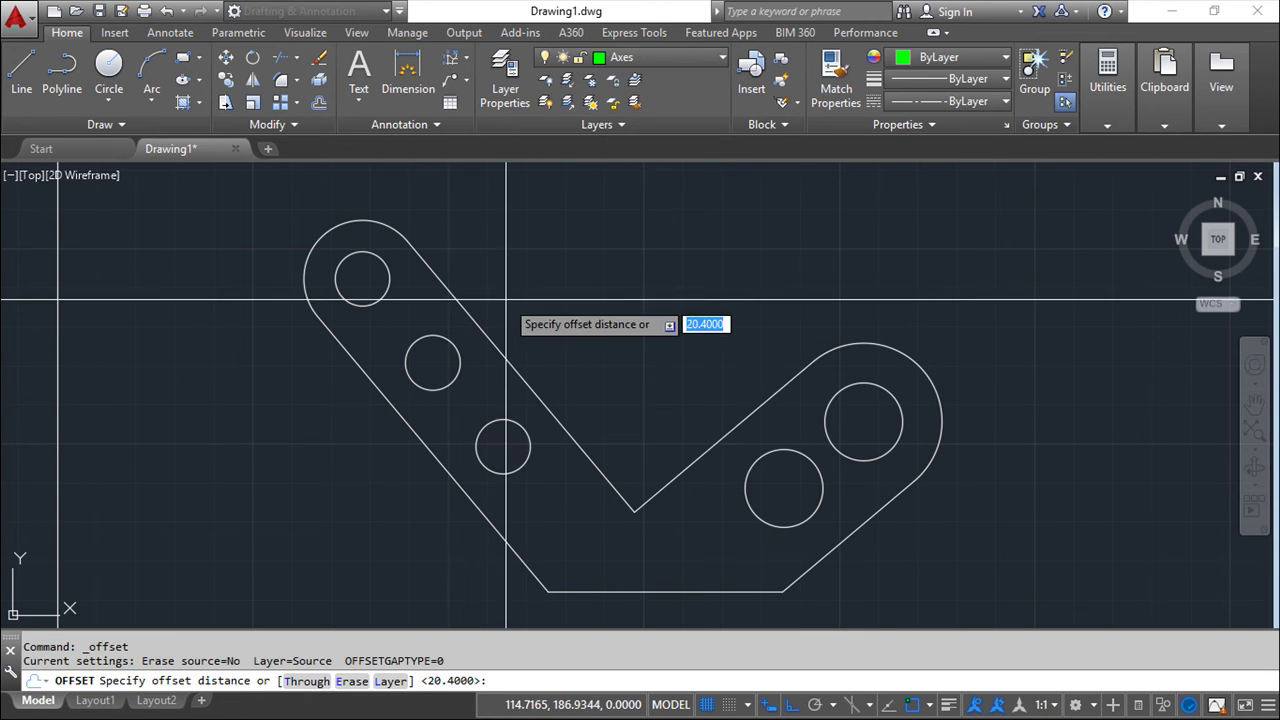
text(3)
key(Return)
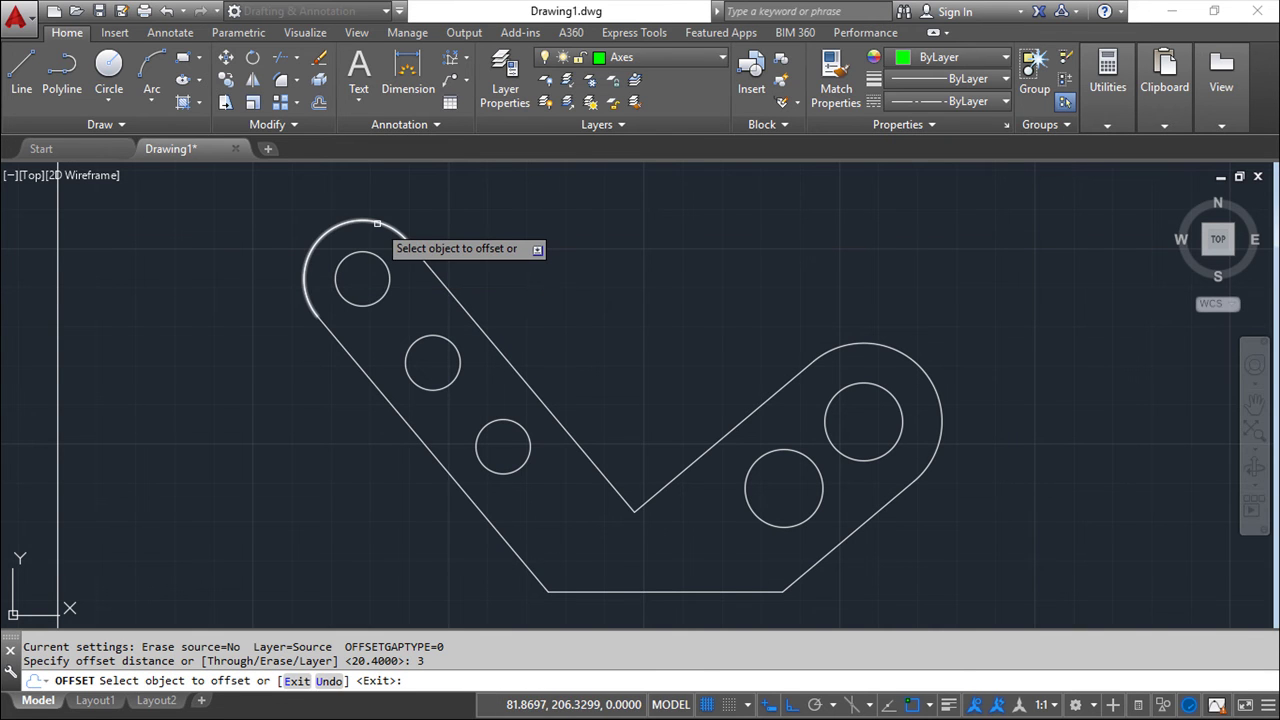
click(377, 224)
click(382, 210)
click(432, 362)
click(431, 305)
Offset the third, lower-right, upper-left and upper-right holes and the right end arc outward by 3.
click(512, 420)
click(515, 405)
click(798, 451)
click(789, 440)
click(888, 337)
click(920, 275)
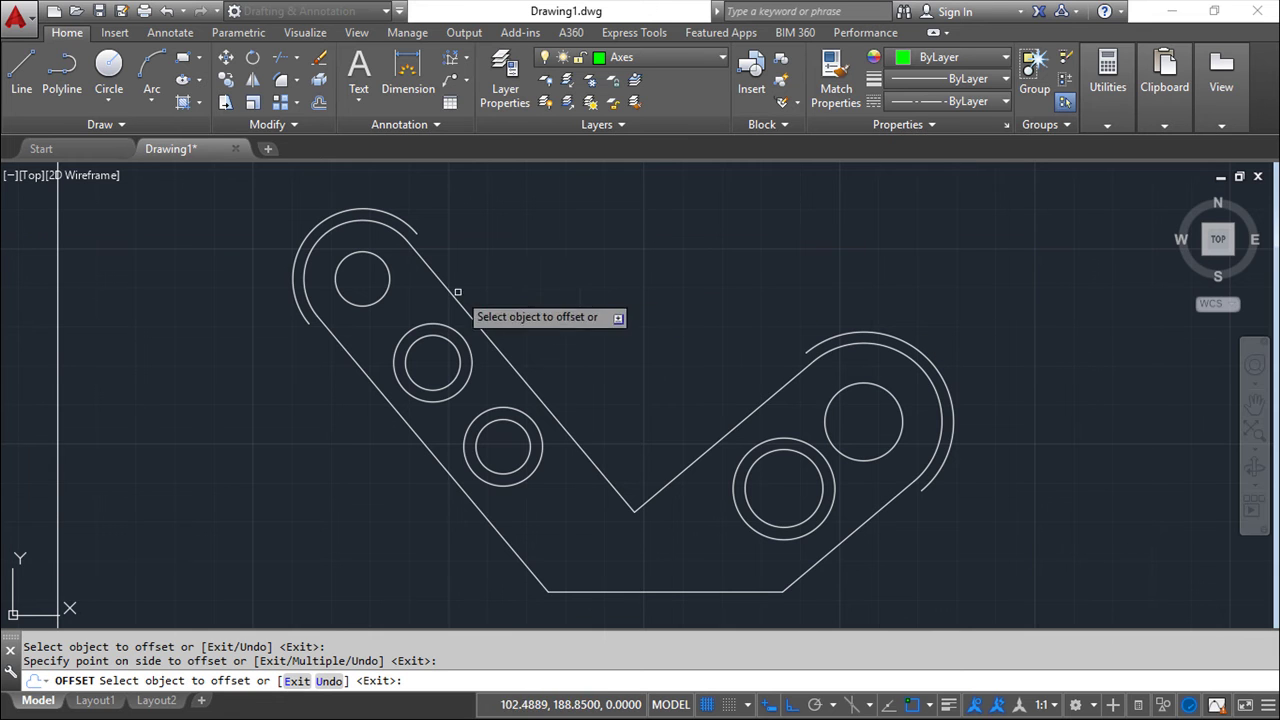
click(386, 296)
click(440, 295)
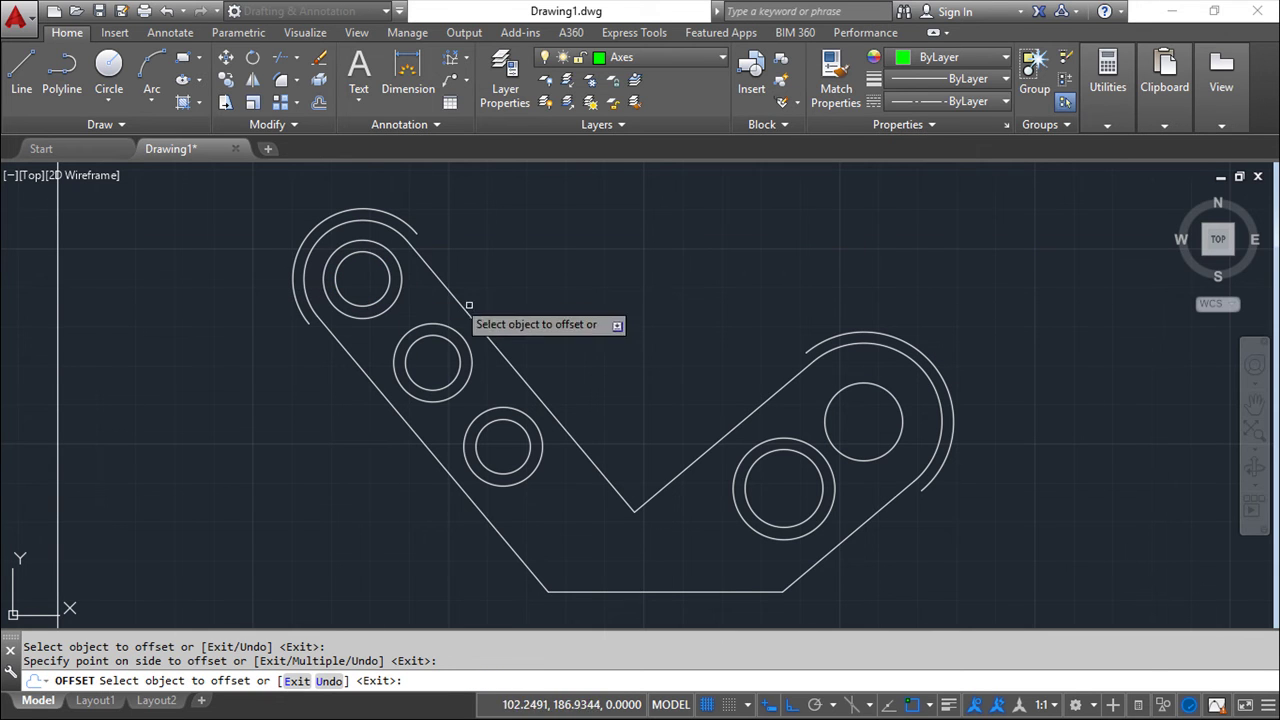
click(861, 381)
click(858, 358)
key(Escape)
key(Escape)
key(Escape)
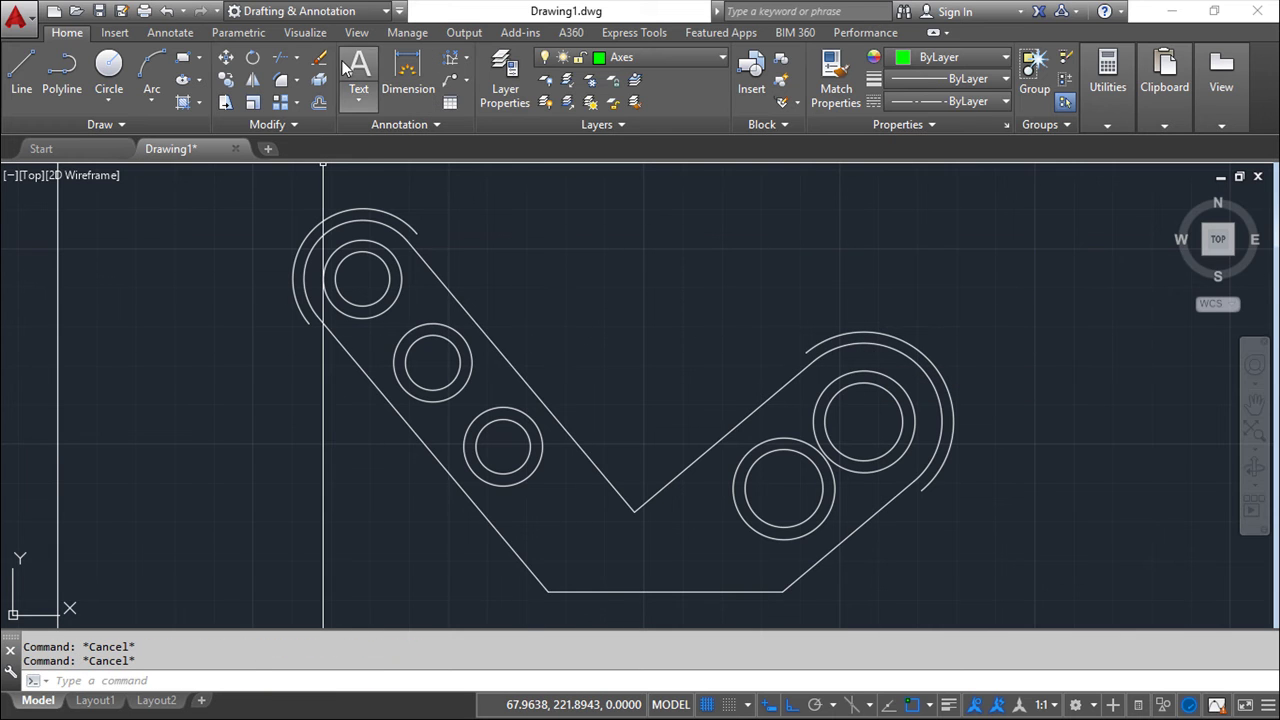
Erase the outer offset arcs at the upper-left and right ends.
click(319, 62)
click(401, 215)
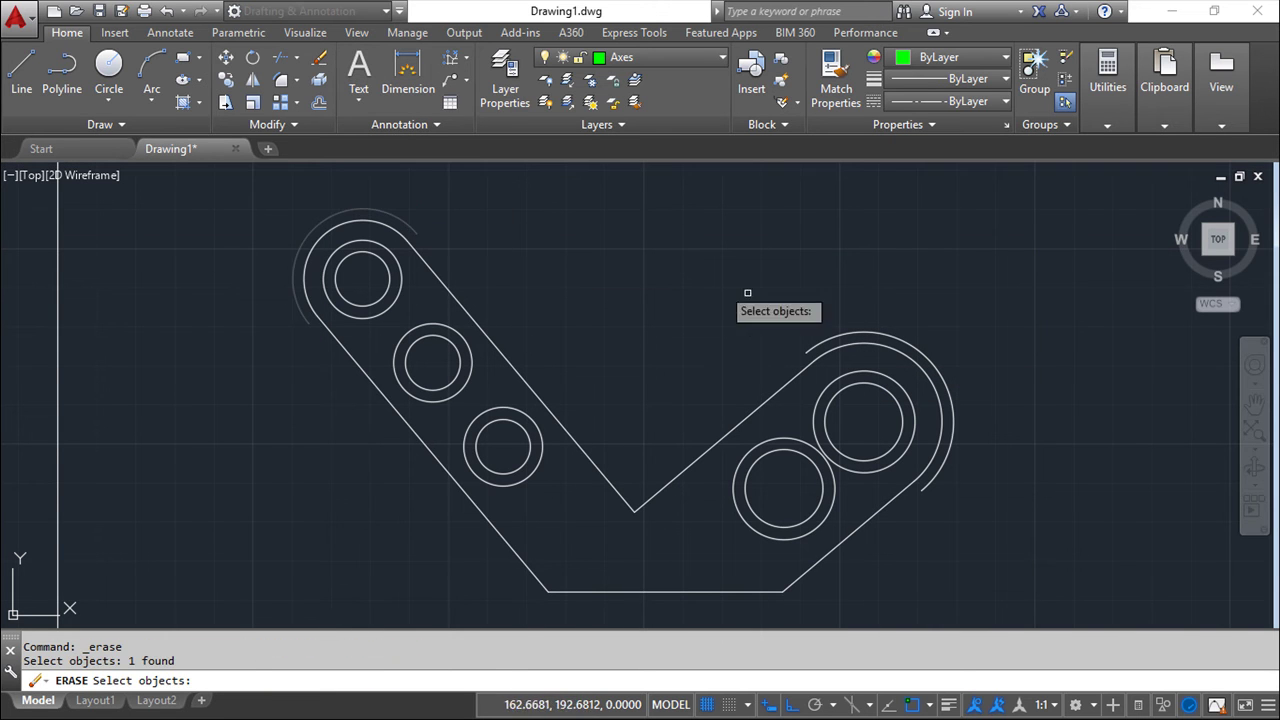
click(843, 335)
key(Return)
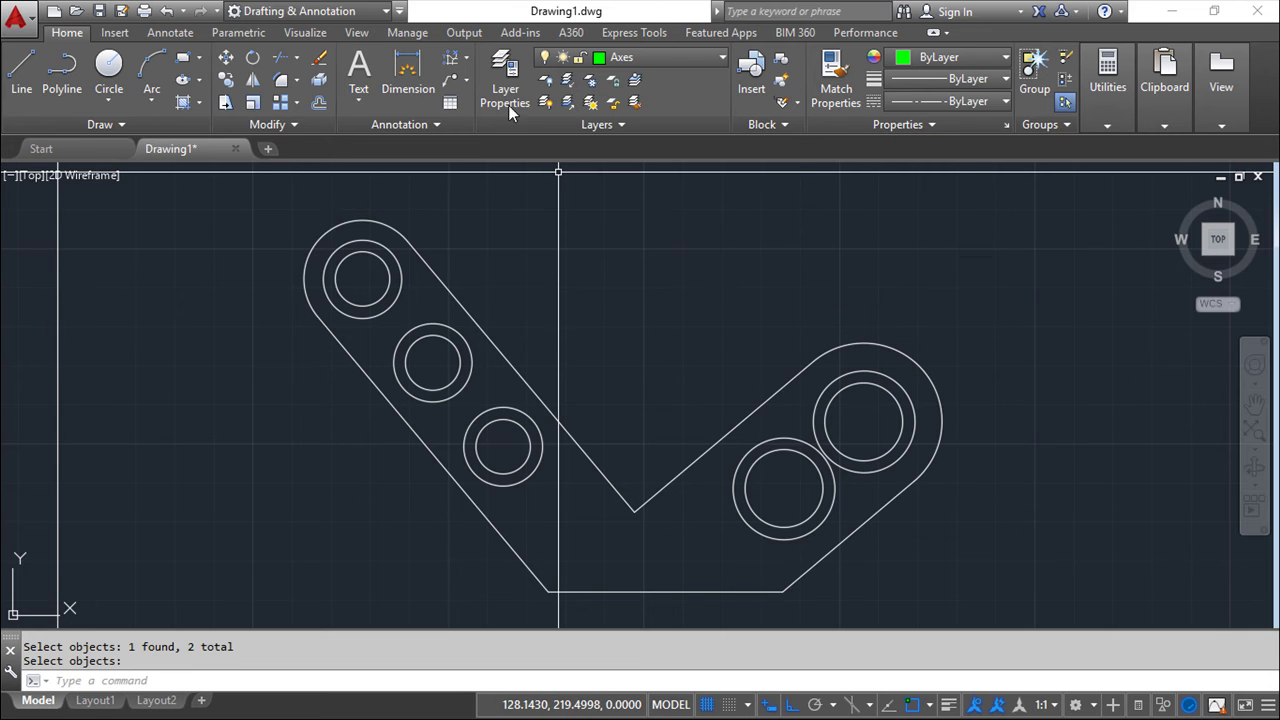
Draw vertical and horizontal centerlines across the upper-left hole.
click(22, 70)
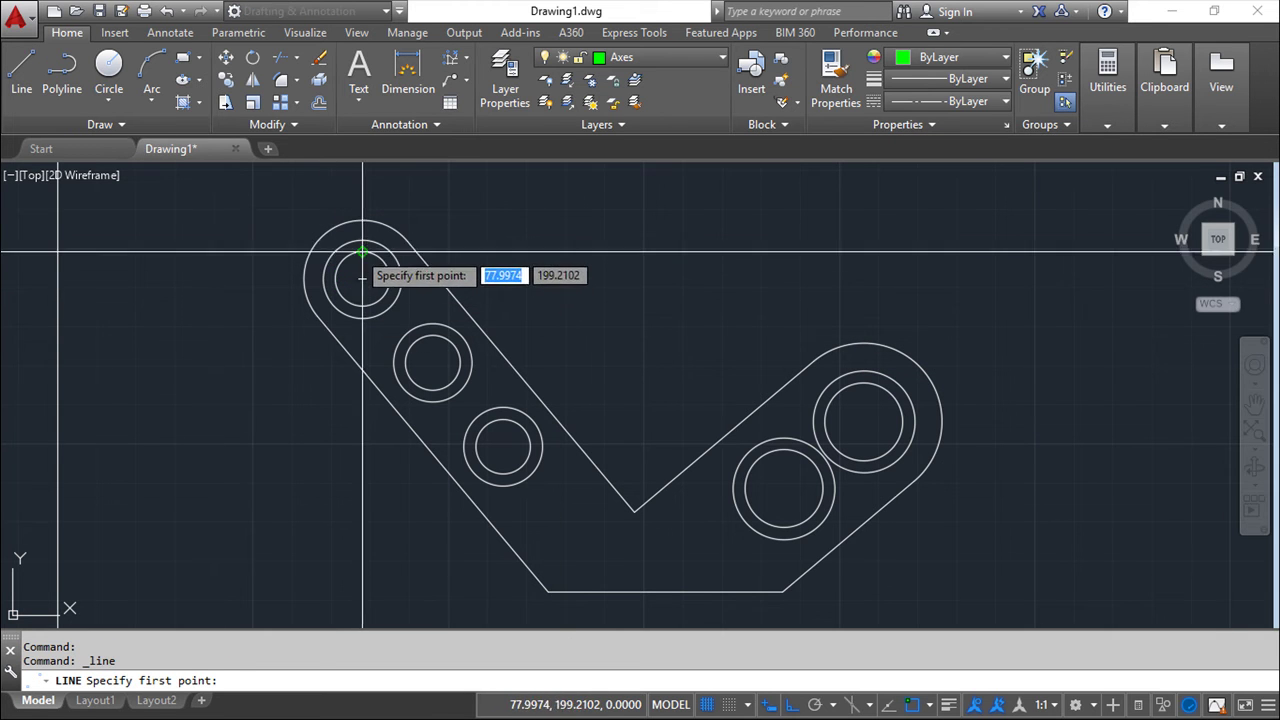
click(362, 241)
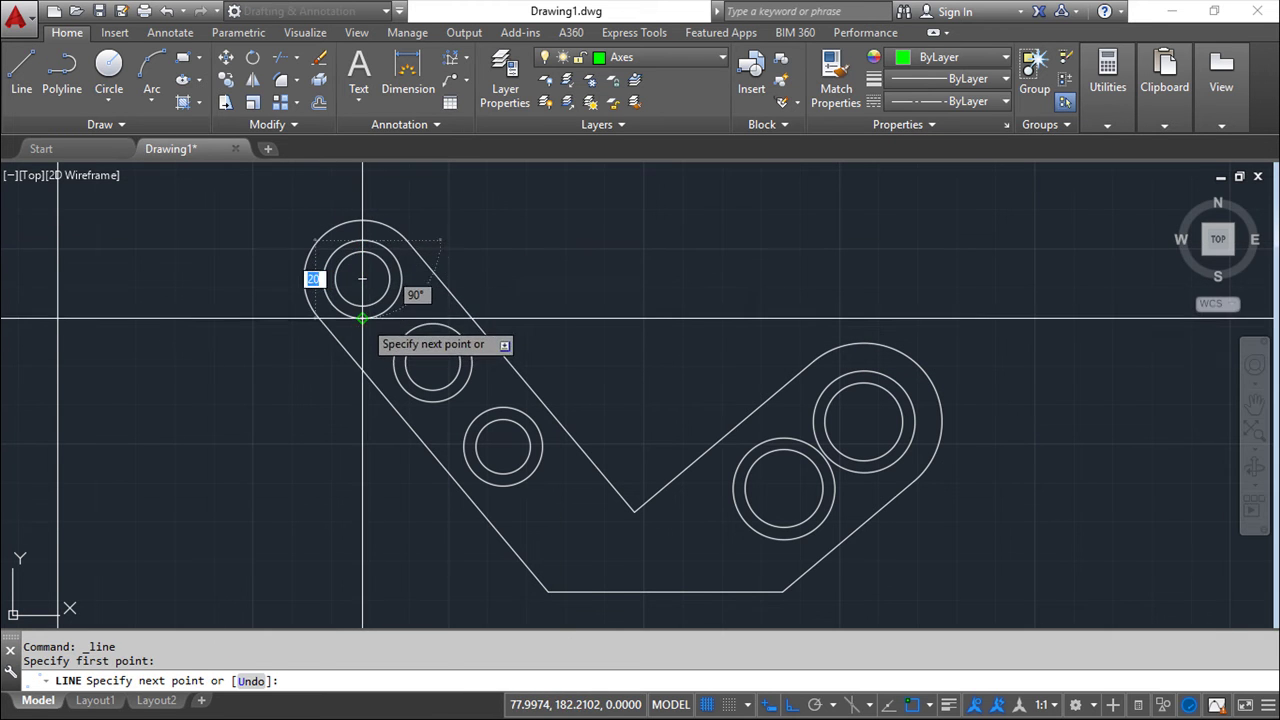
click(362, 318)
key(Return)
key(Return)
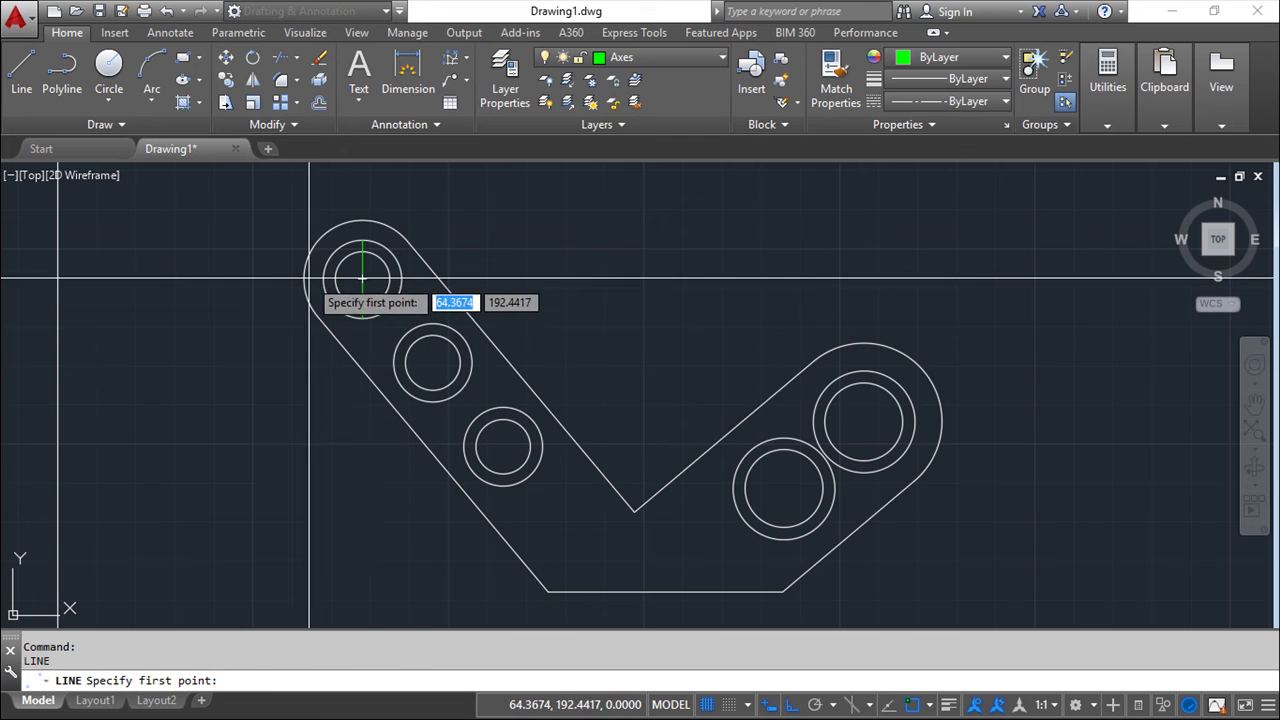
click(322, 279)
text(20)
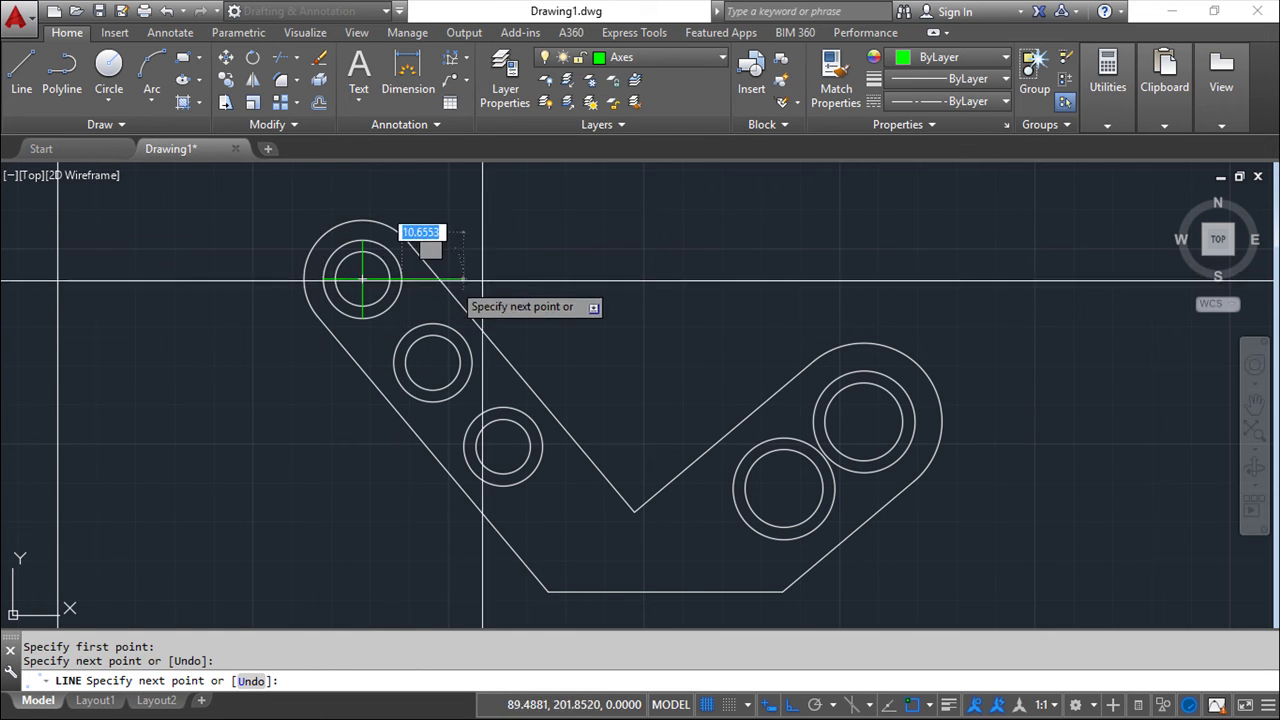
right_click(534, 257)
click(615, 271)
key(Return)
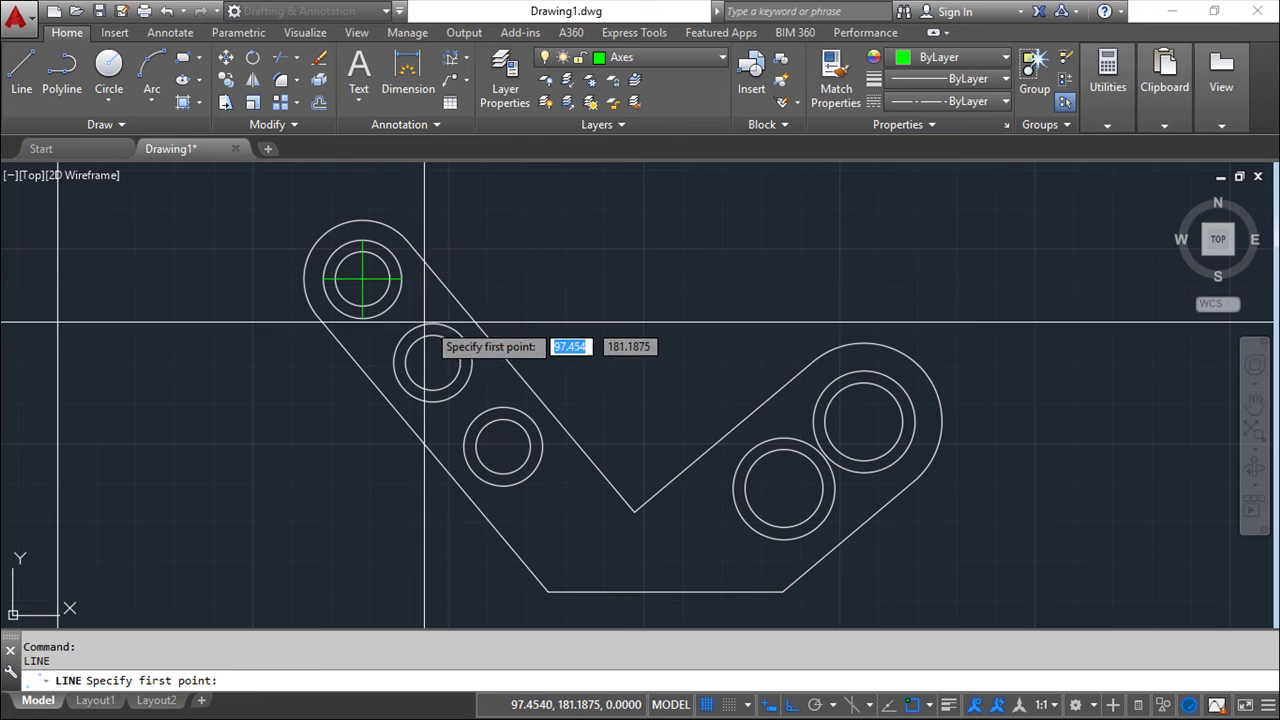
Draw crossing centerlines through the second and third holes.
click(432, 323)
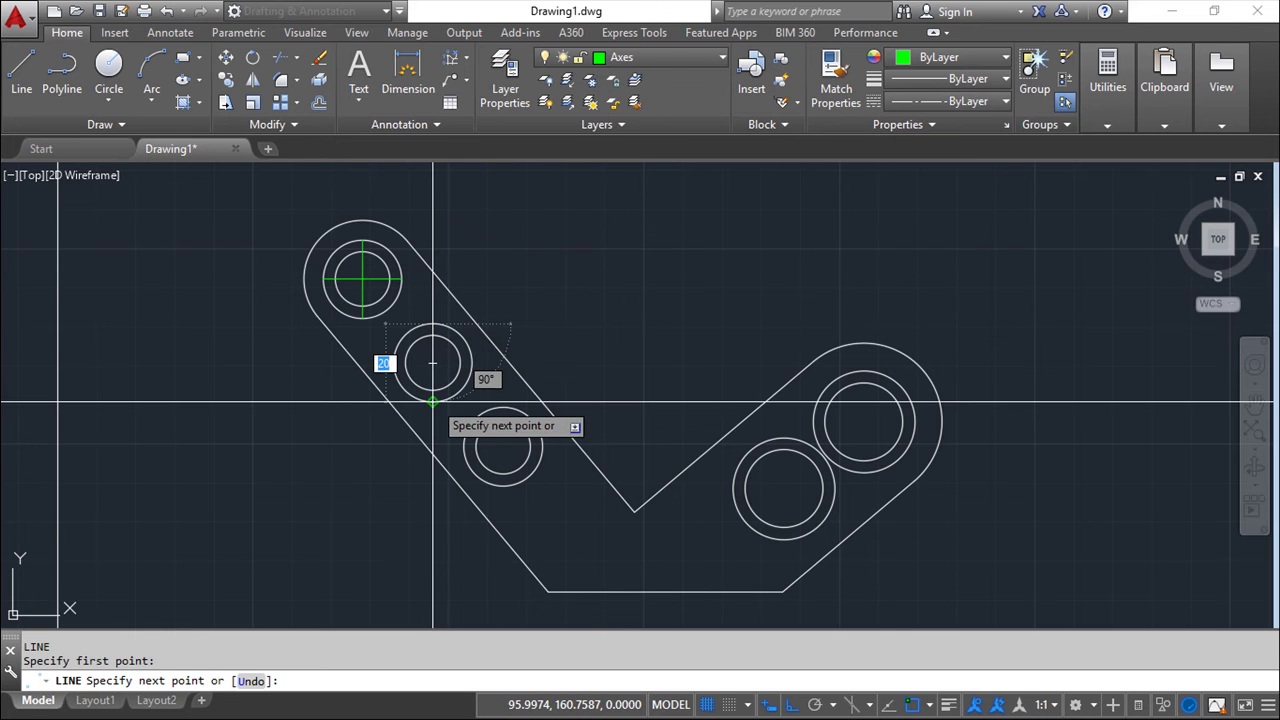
key(Escape)
key(Return)
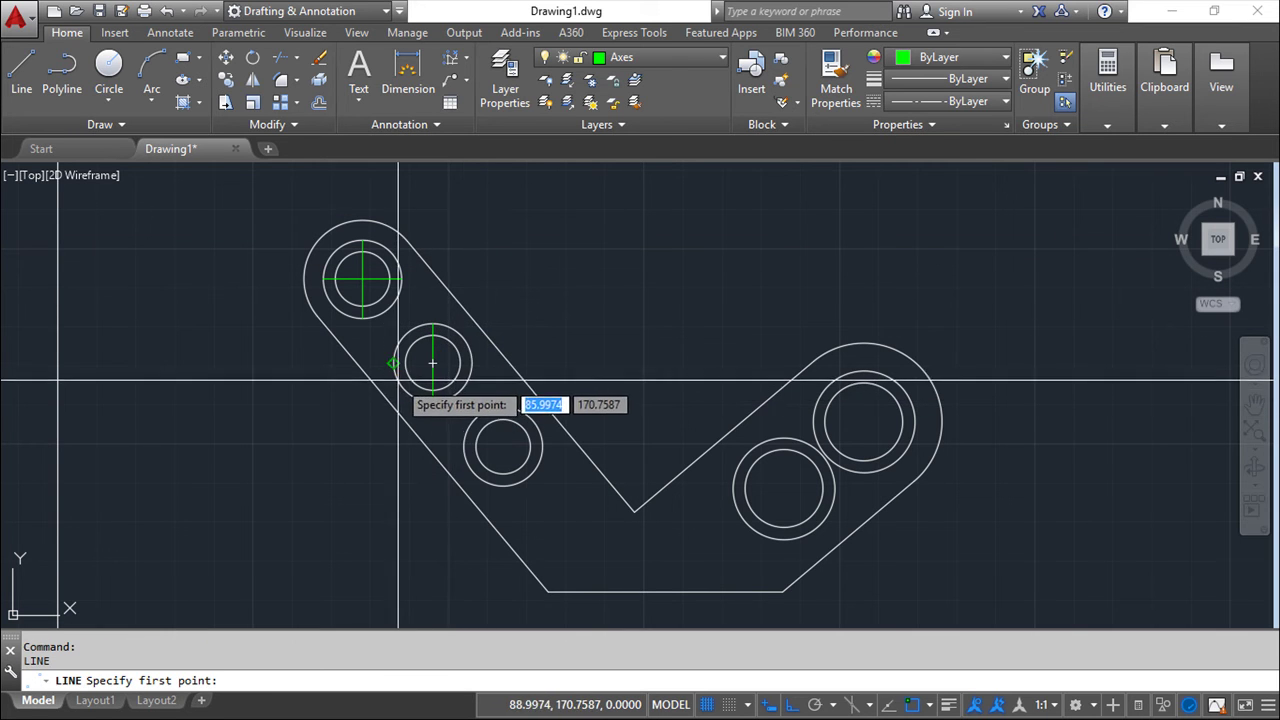
click(393, 364)
click(470, 363)
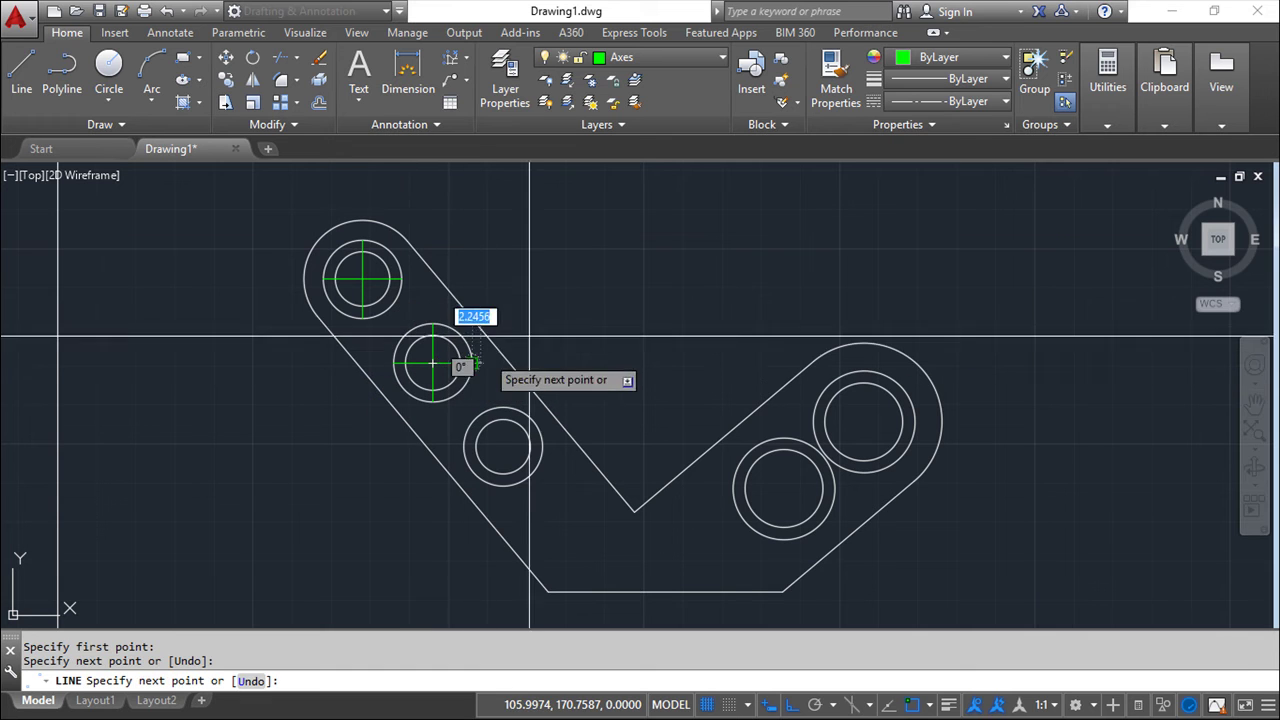
key(Escape)
key(Return)
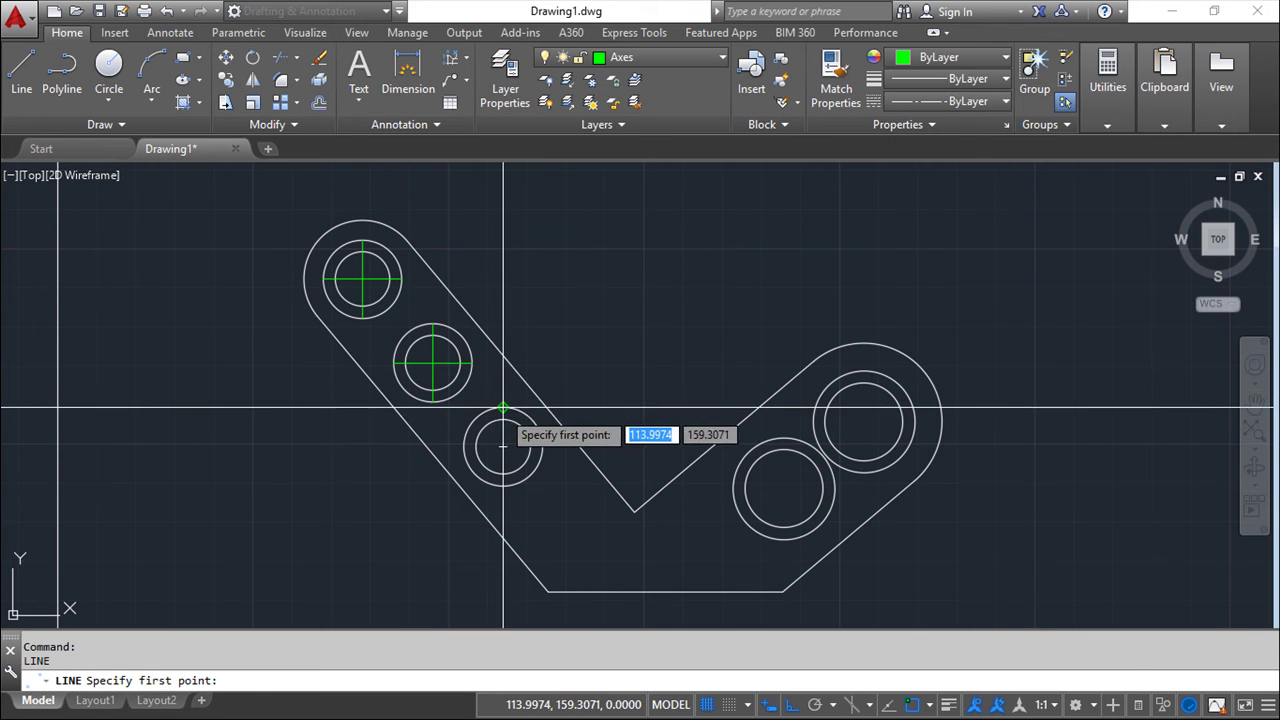
click(503, 474)
click(503, 486)
key(Return)
key(Return)
click(464, 447)
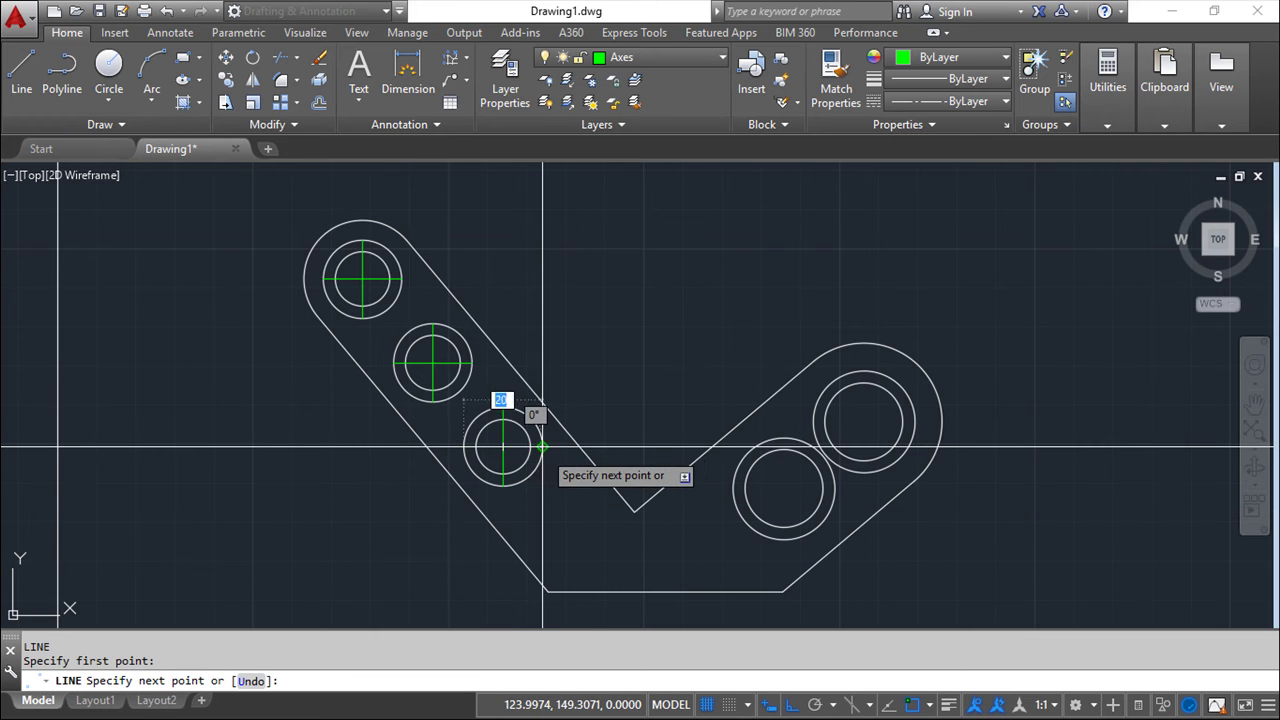
click(543, 447)
key(Return)
key(Return)
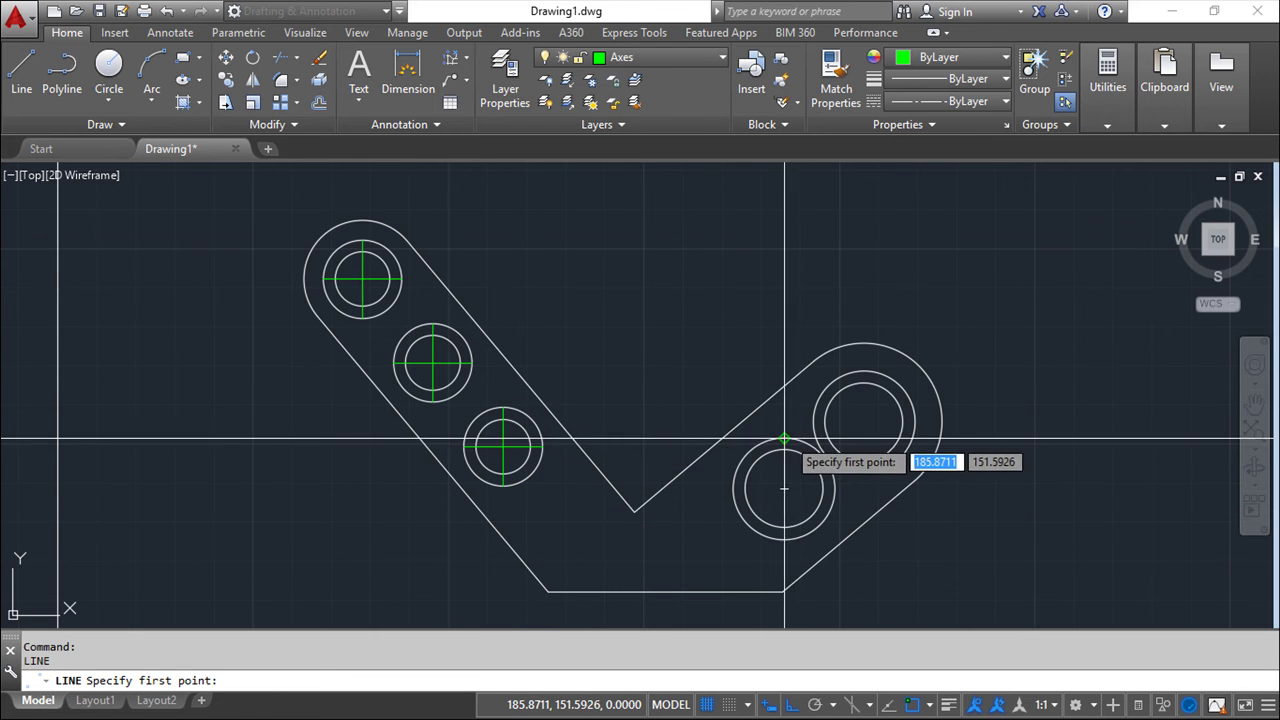
Draw crossing centerlines through the lower-right and upper-right holes.
click(783, 438)
click(784, 527)
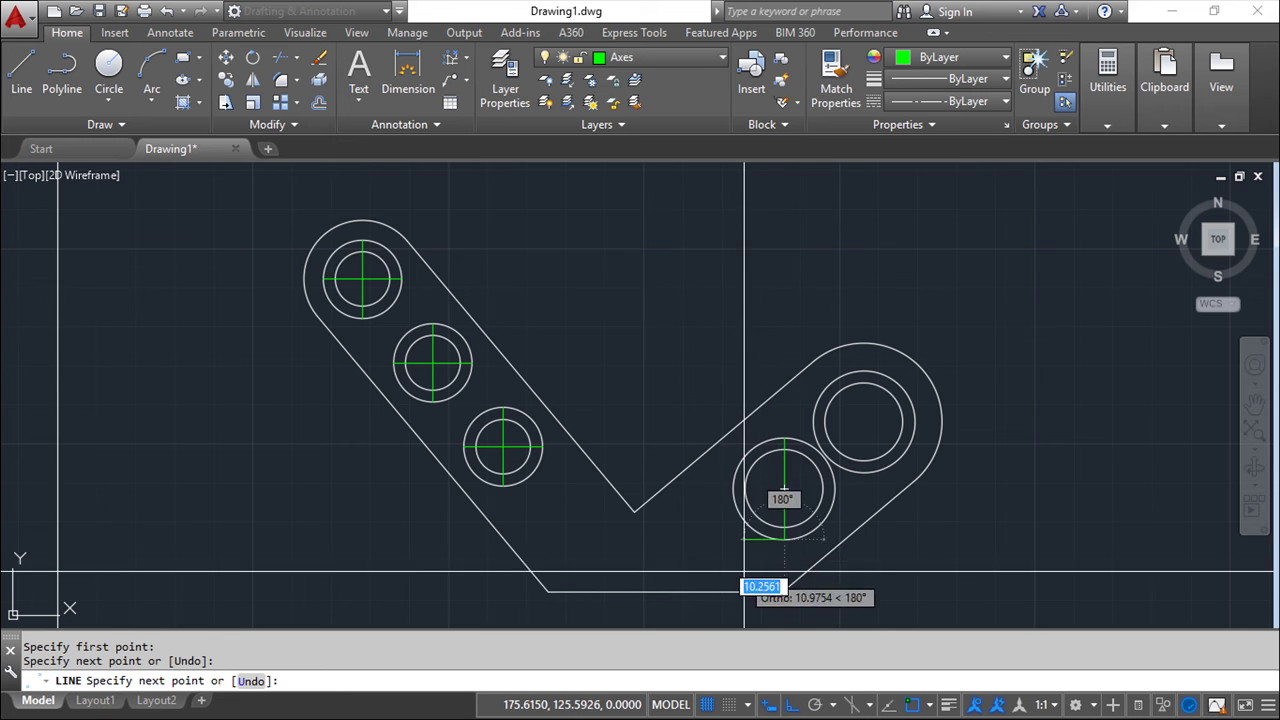
key(Return)
key(Return)
click(733, 489)
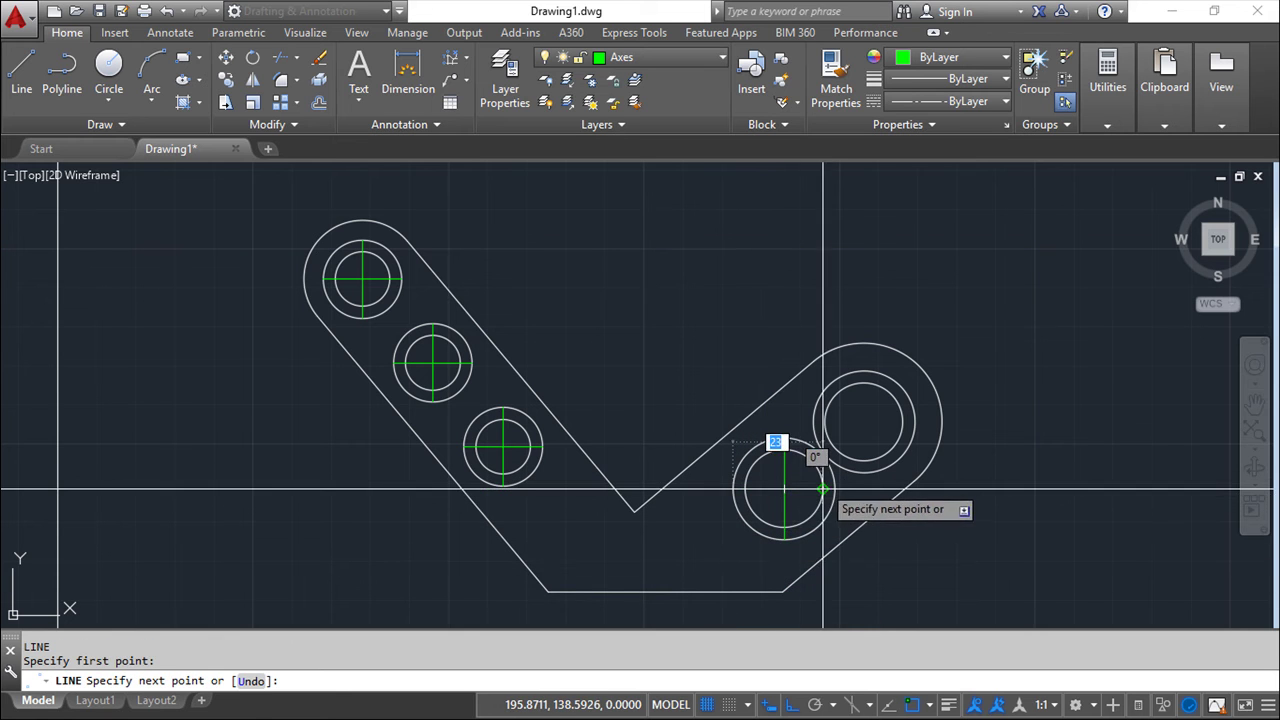
click(835, 489)
key(Return)
key(Return)
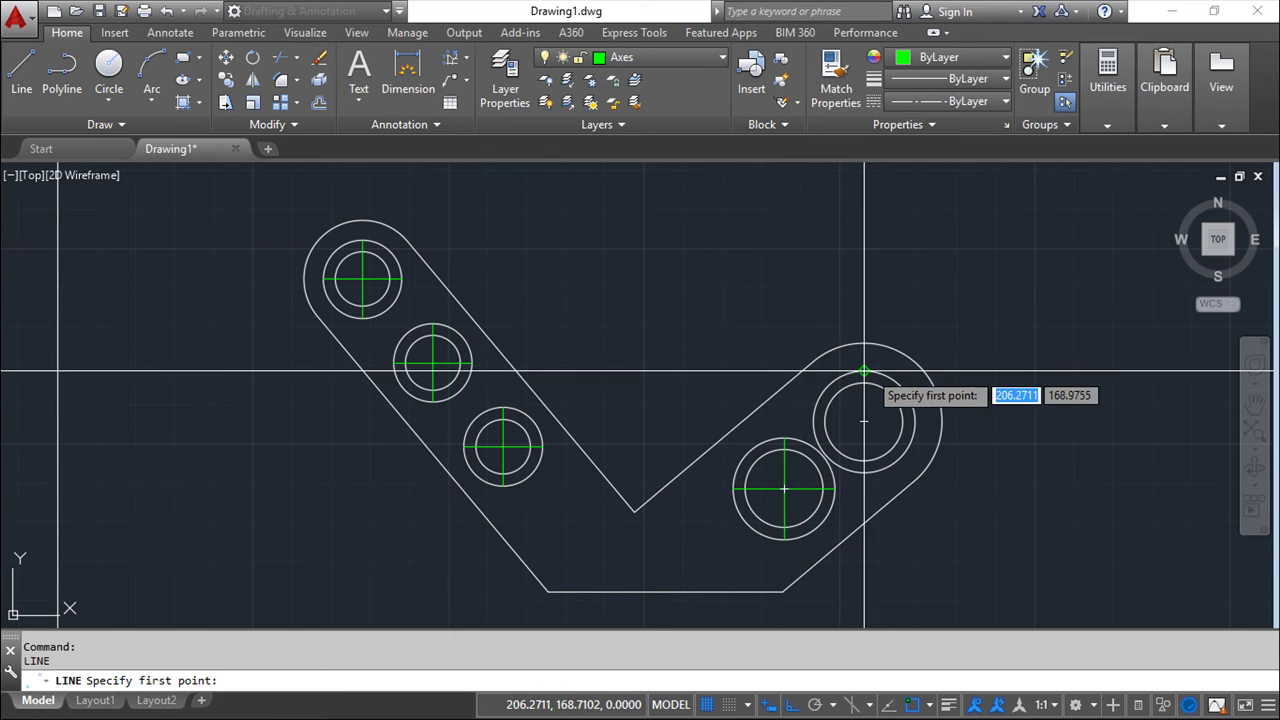
click(864, 371)
click(864, 471)
key(Return)
key(Return)
click(813, 421)
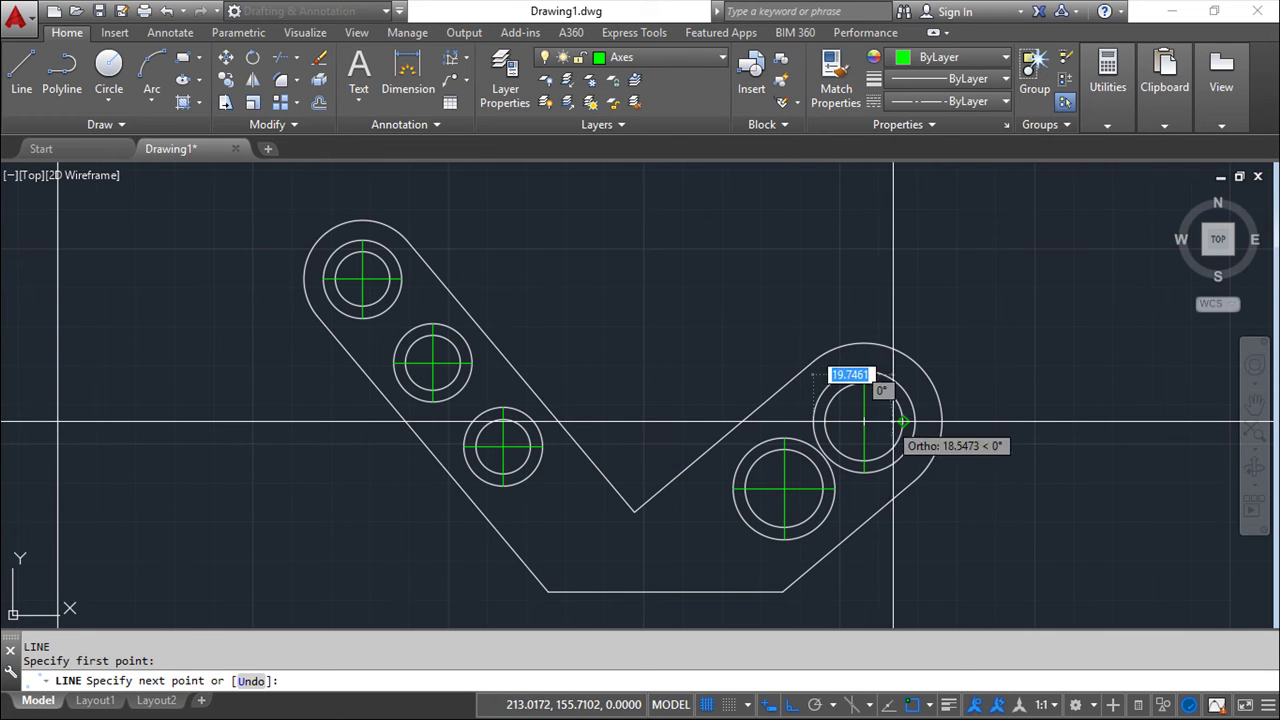
click(914, 421)
key(Return)
key(Return)
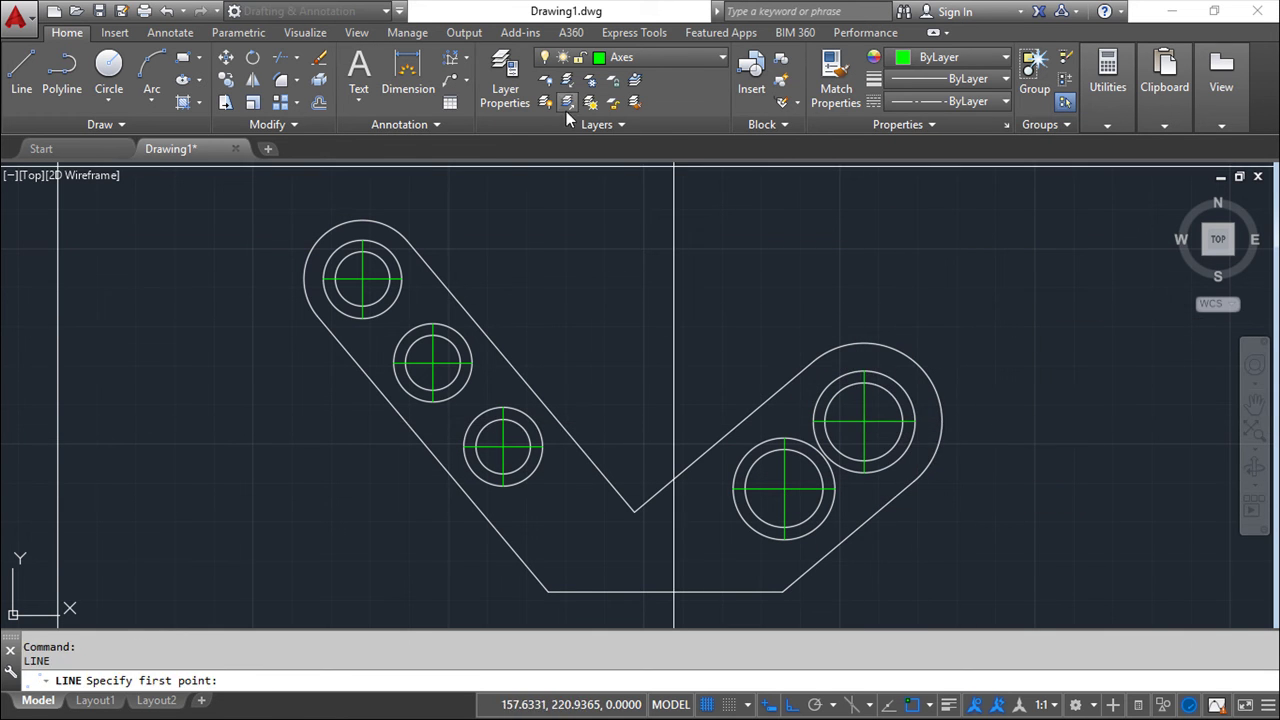
Erase the outer helper circles around the holes.
click(394, 255)
click(456, 331)
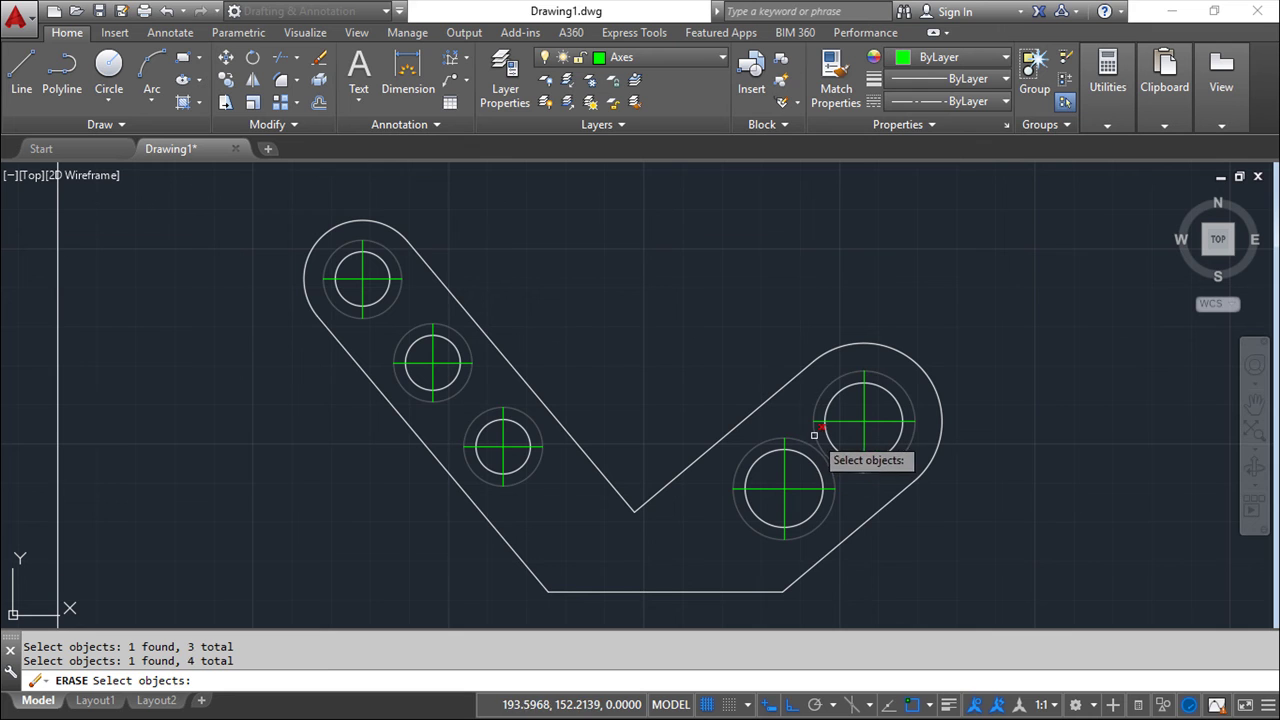
key(Return)
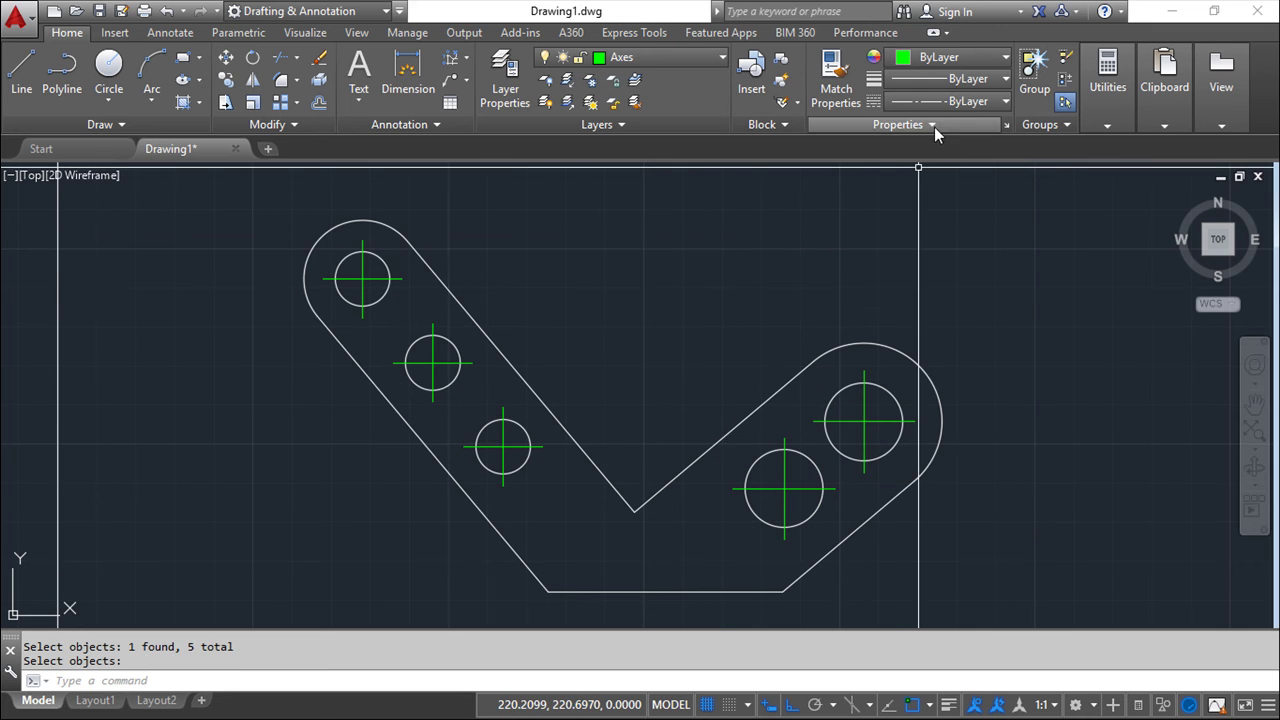
Give the cross lines of all five holes a linetype scale of 0.3 in Properties.
click(1007, 125)
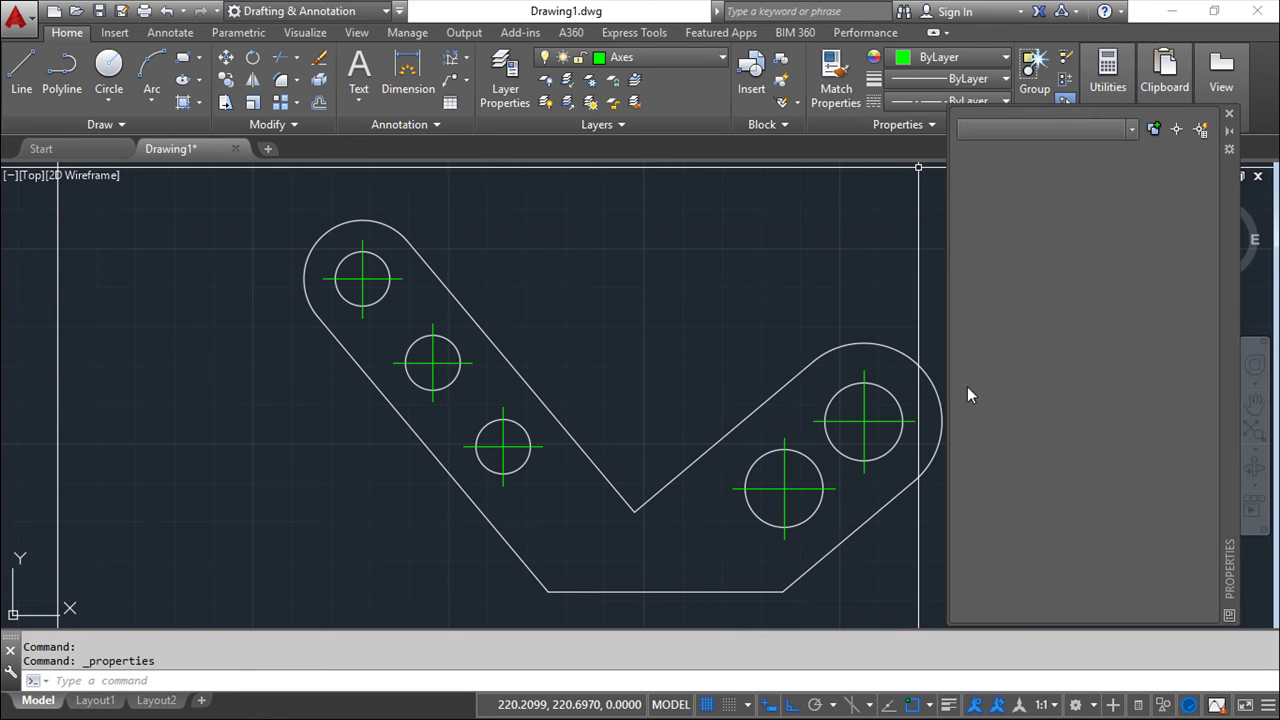
click(885, 440)
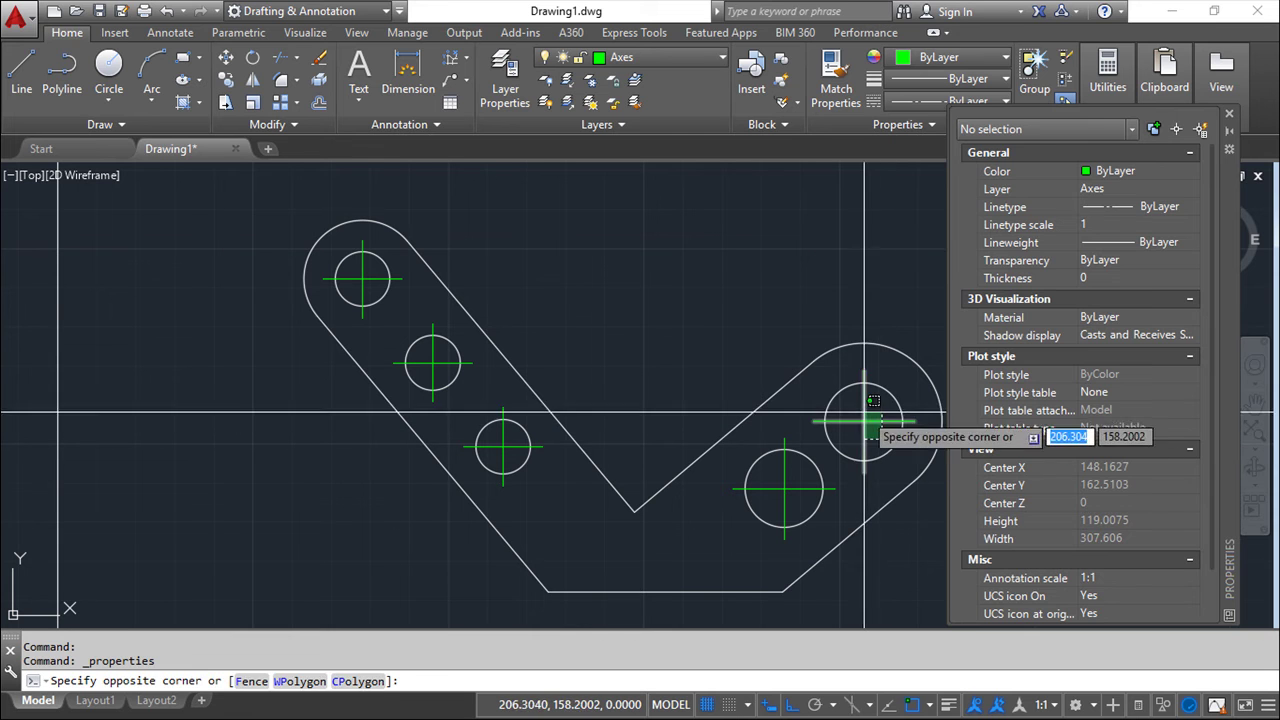
click(855, 410)
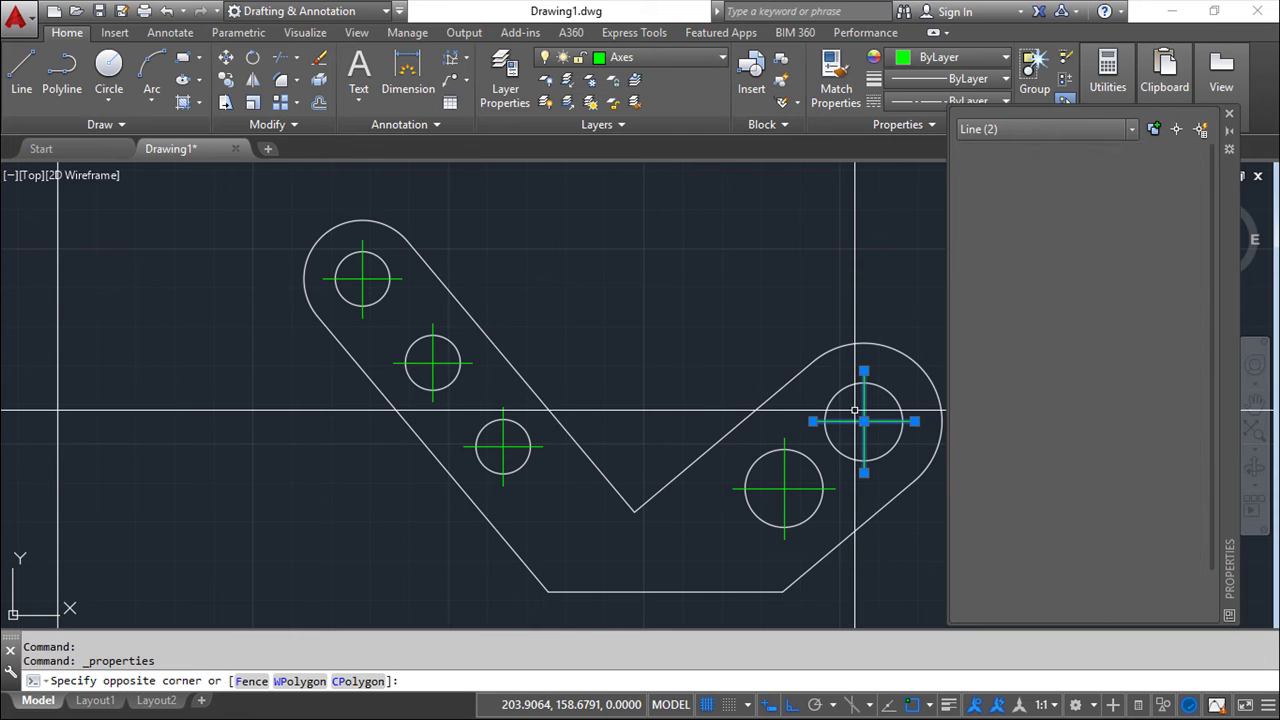
click(800, 505)
click(765, 475)
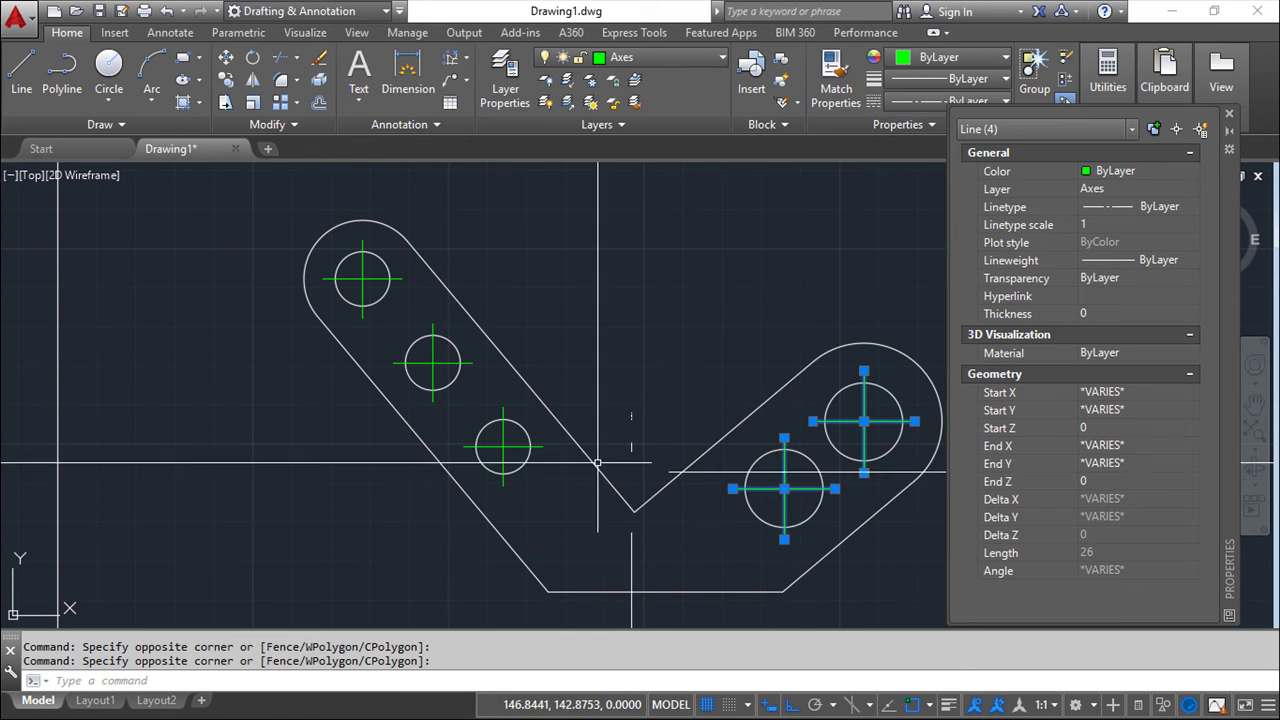
click(513, 460)
click(492, 437)
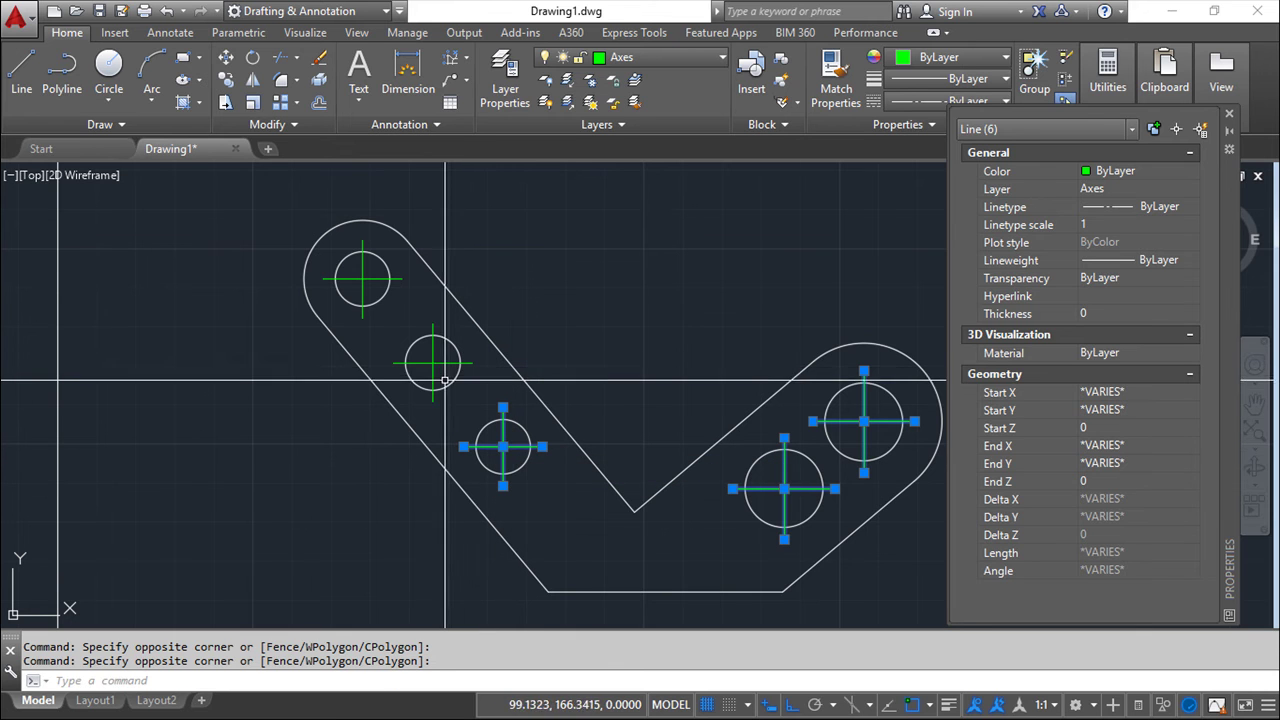
click(446, 374)
click(423, 363)
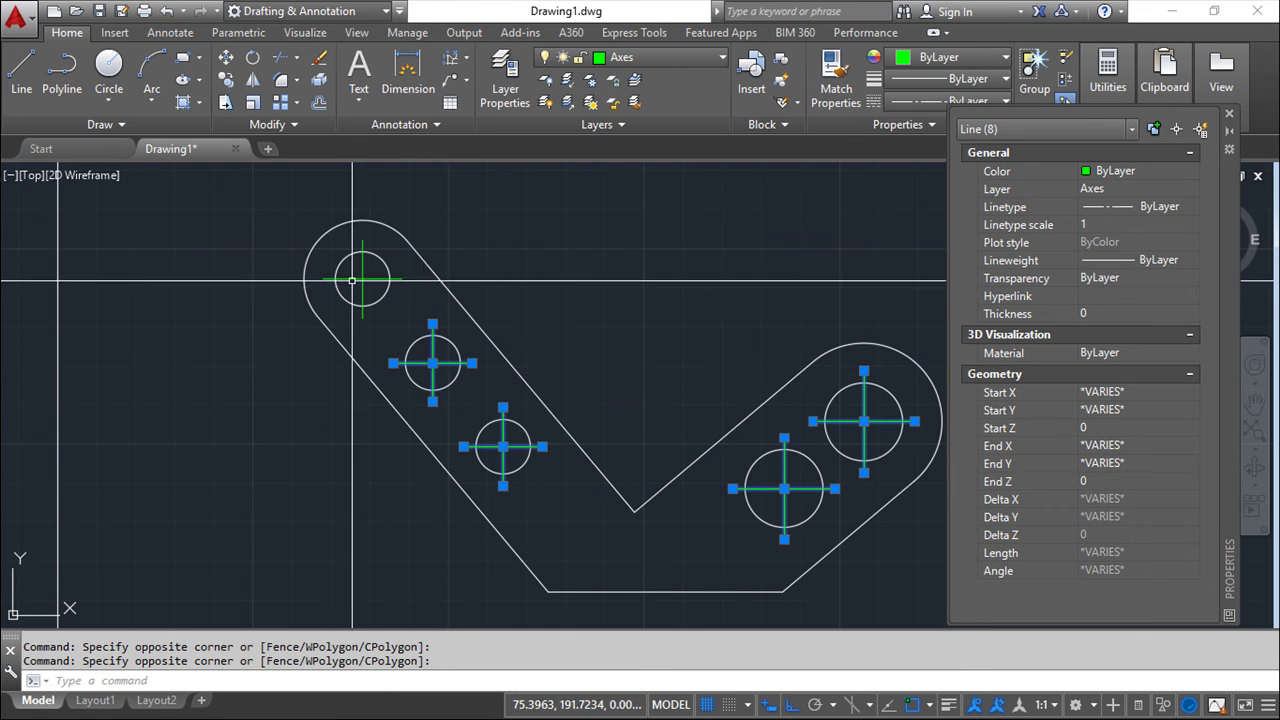
click(366, 282)
click(356, 275)
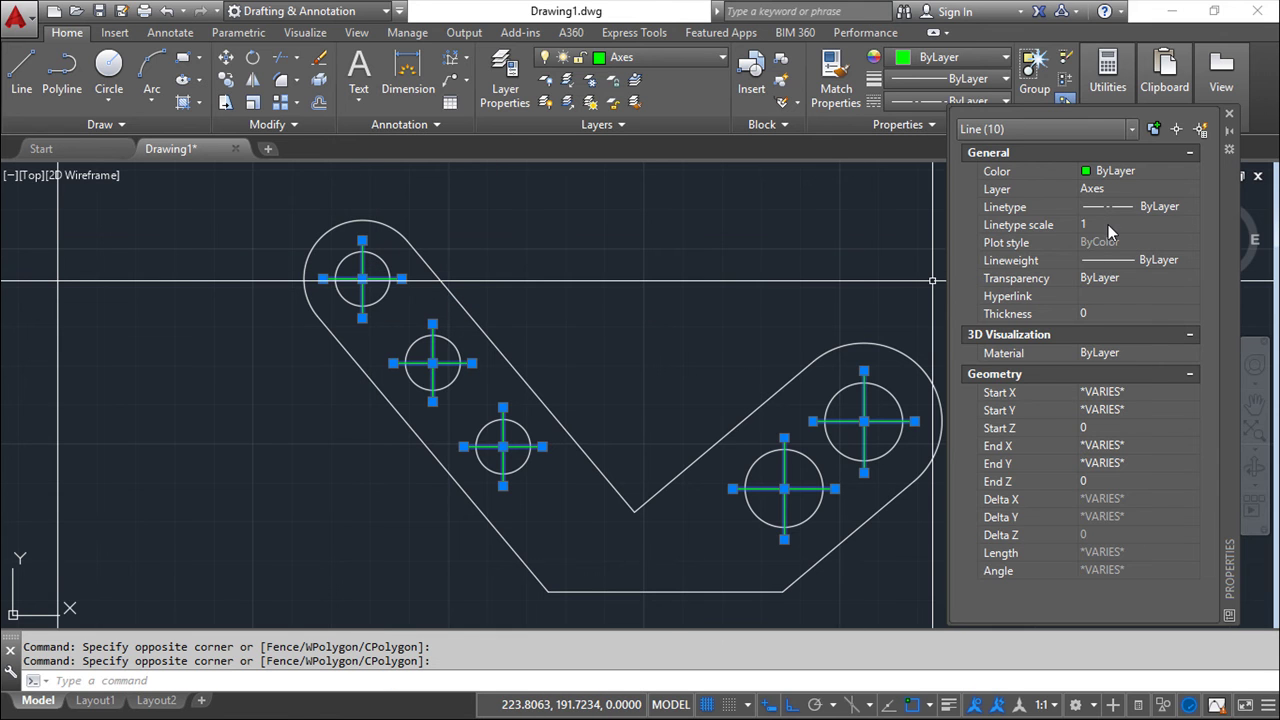
click(1110, 224)
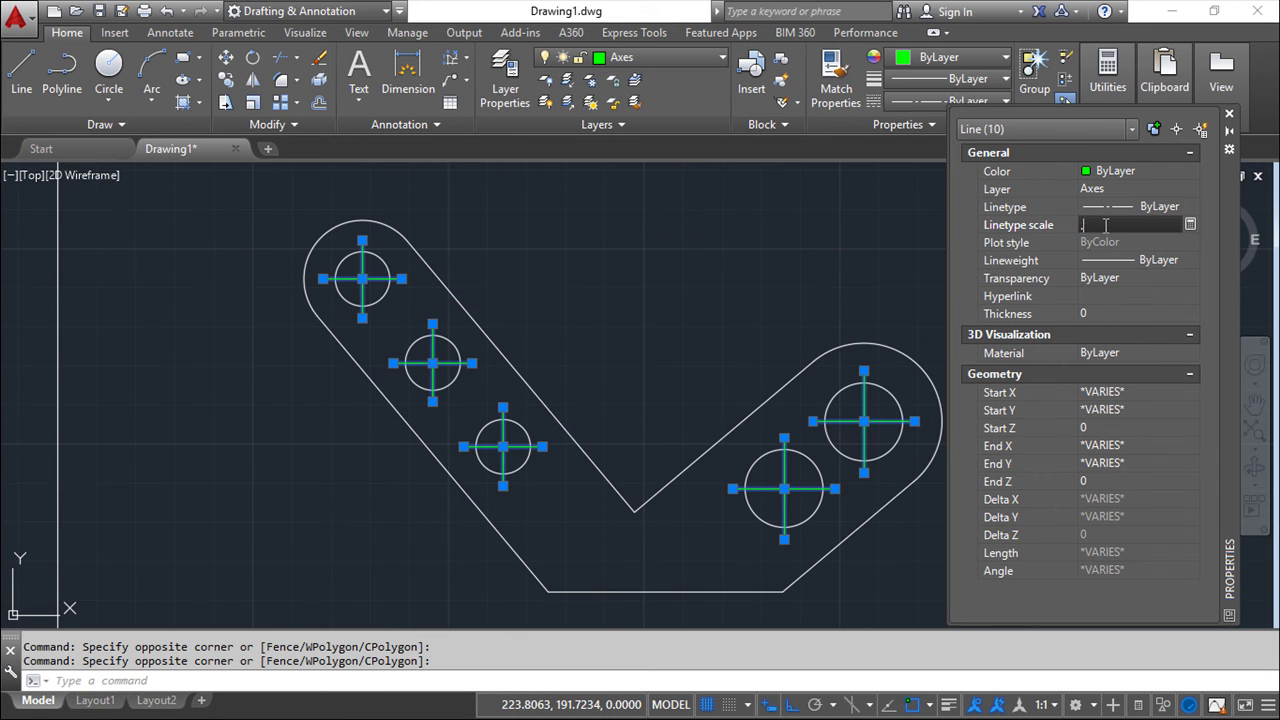
text(0.3)
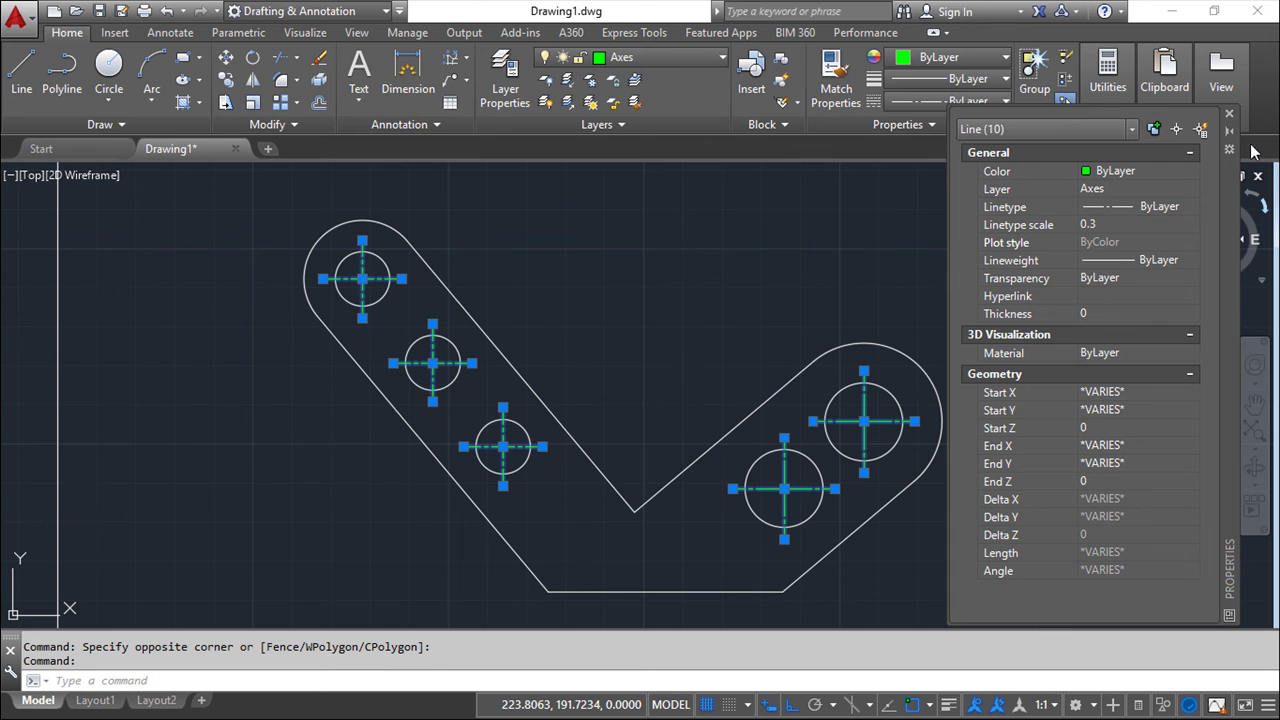
click(1230, 120)
key(Escape)
key(Escape)
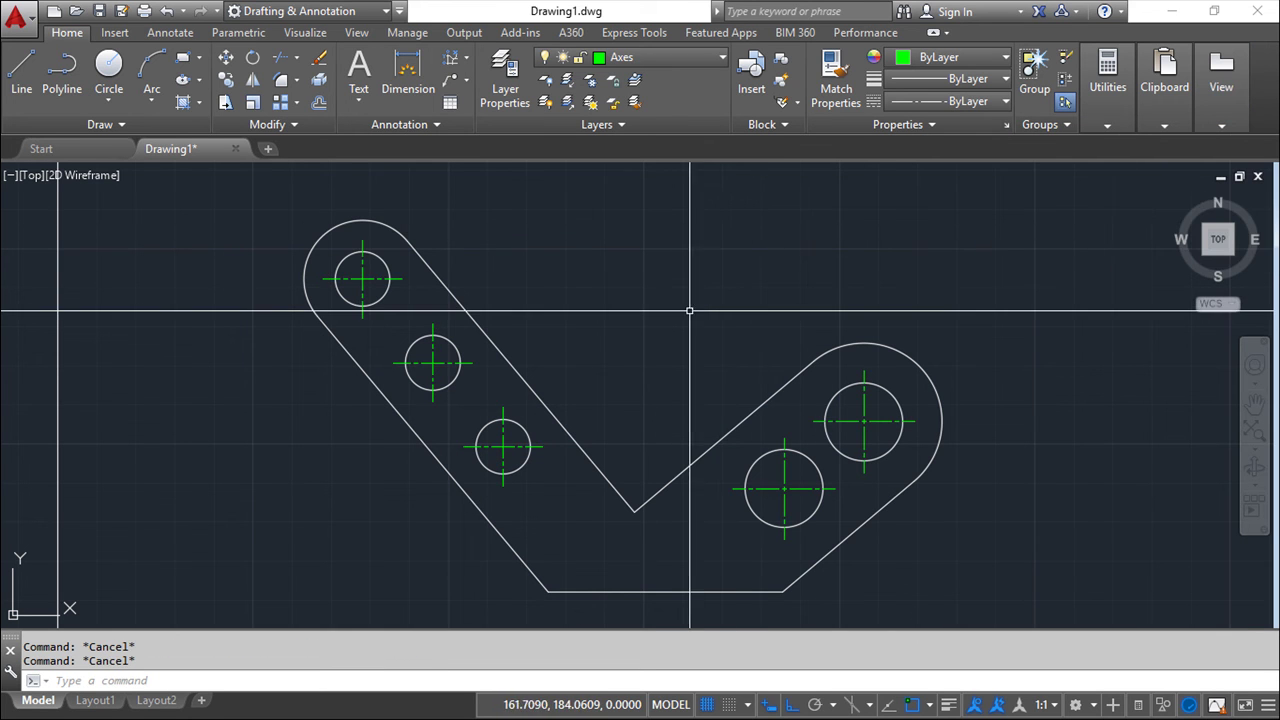
Make Dimensions the current layer and add a 60 linear dimension below the bottom edge.
click(724, 56)
click(632, 147)
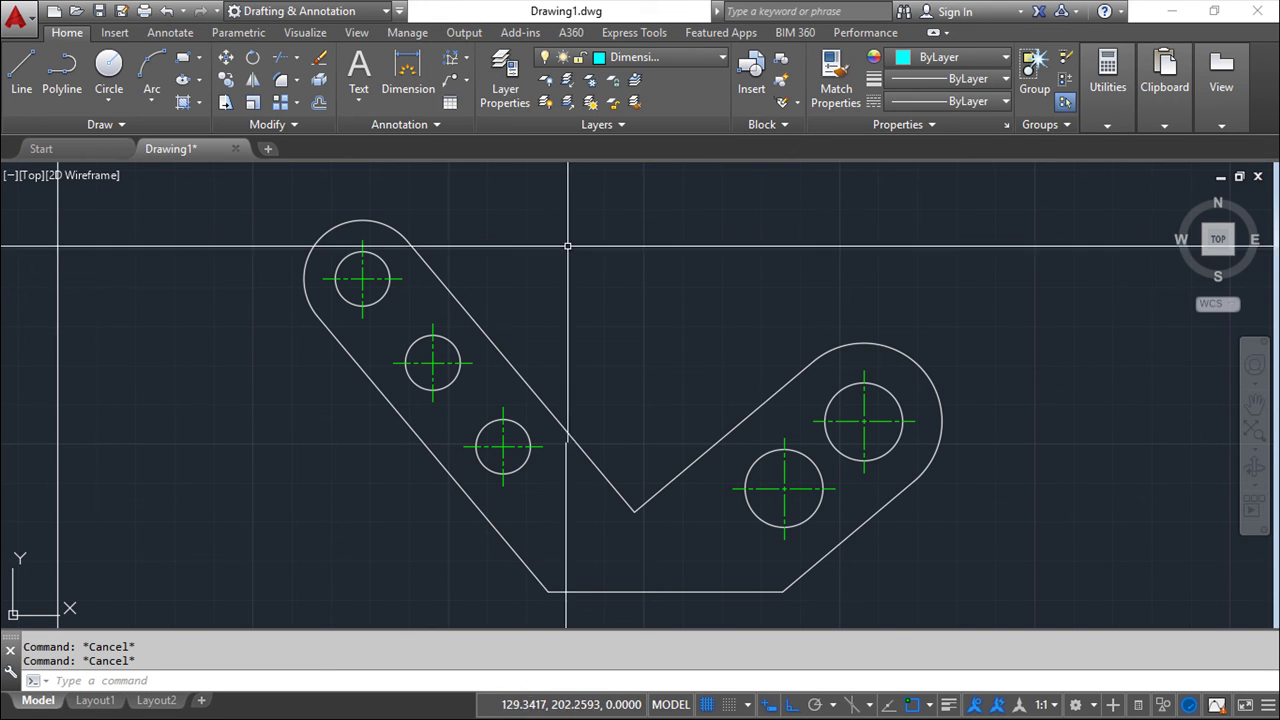
click(165, 33)
middle_drag(608, 266, 588, 223)
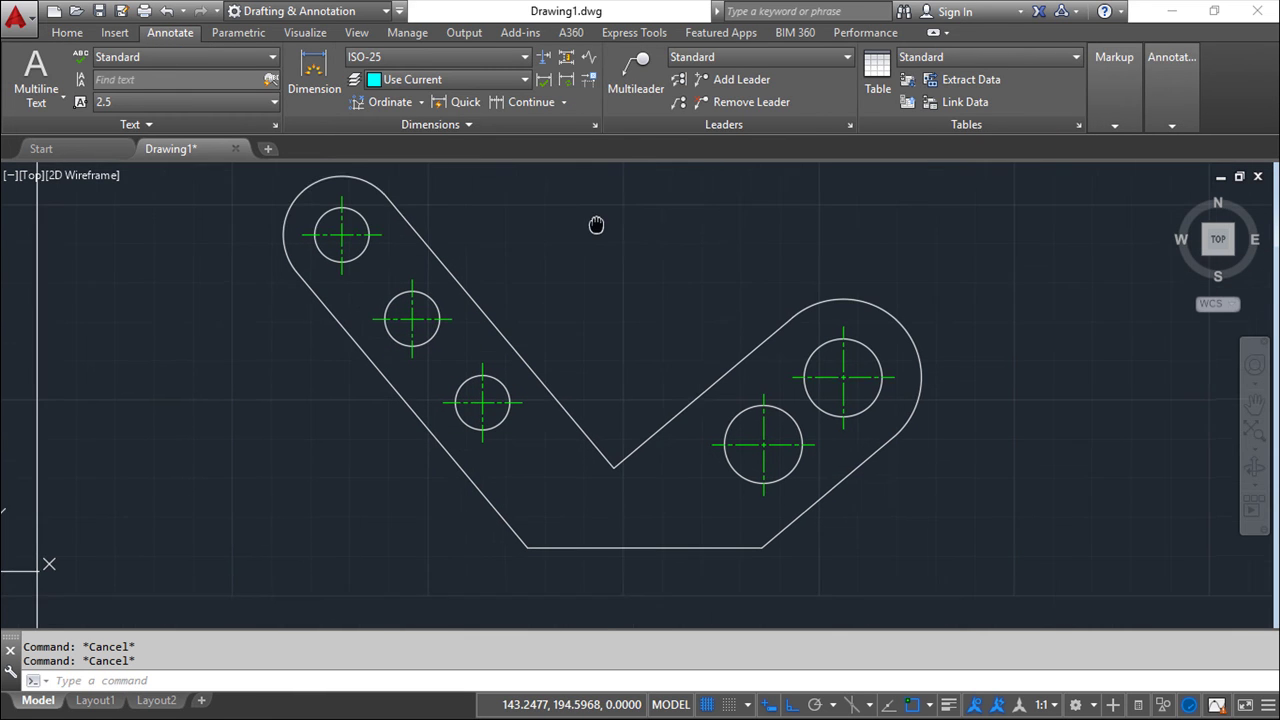
click(421, 101)
click(395, 128)
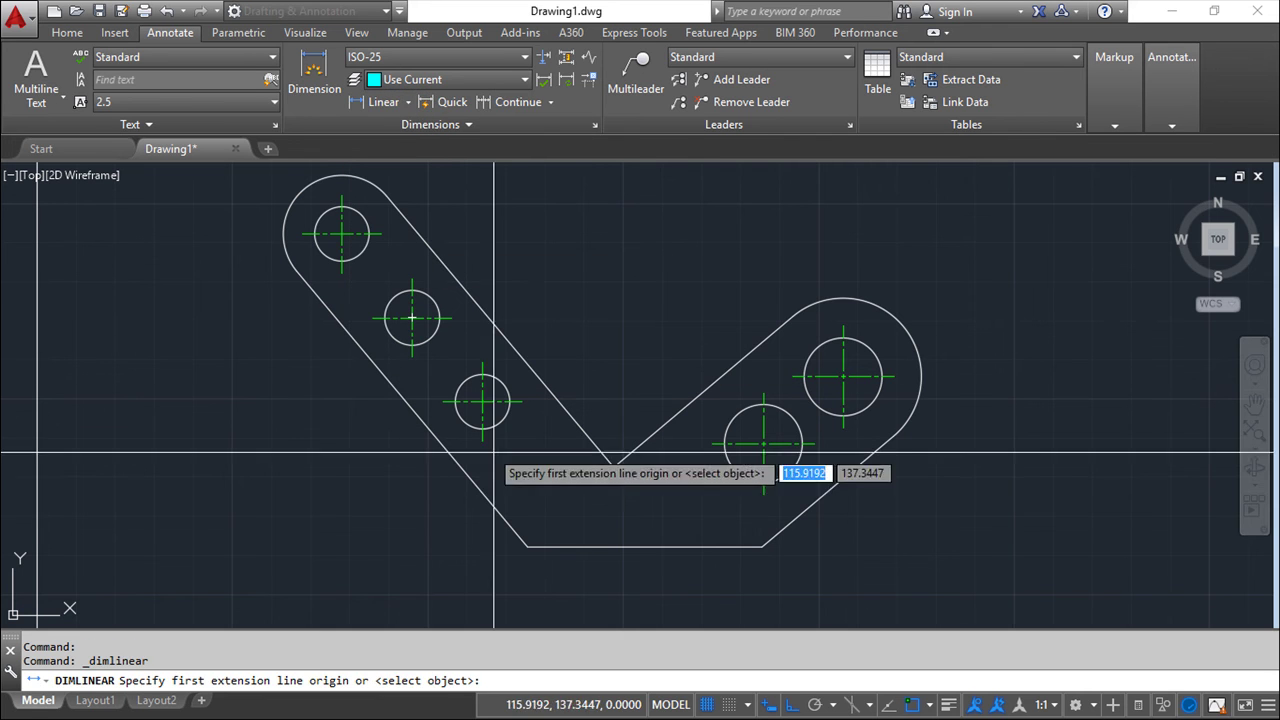
click(527, 546)
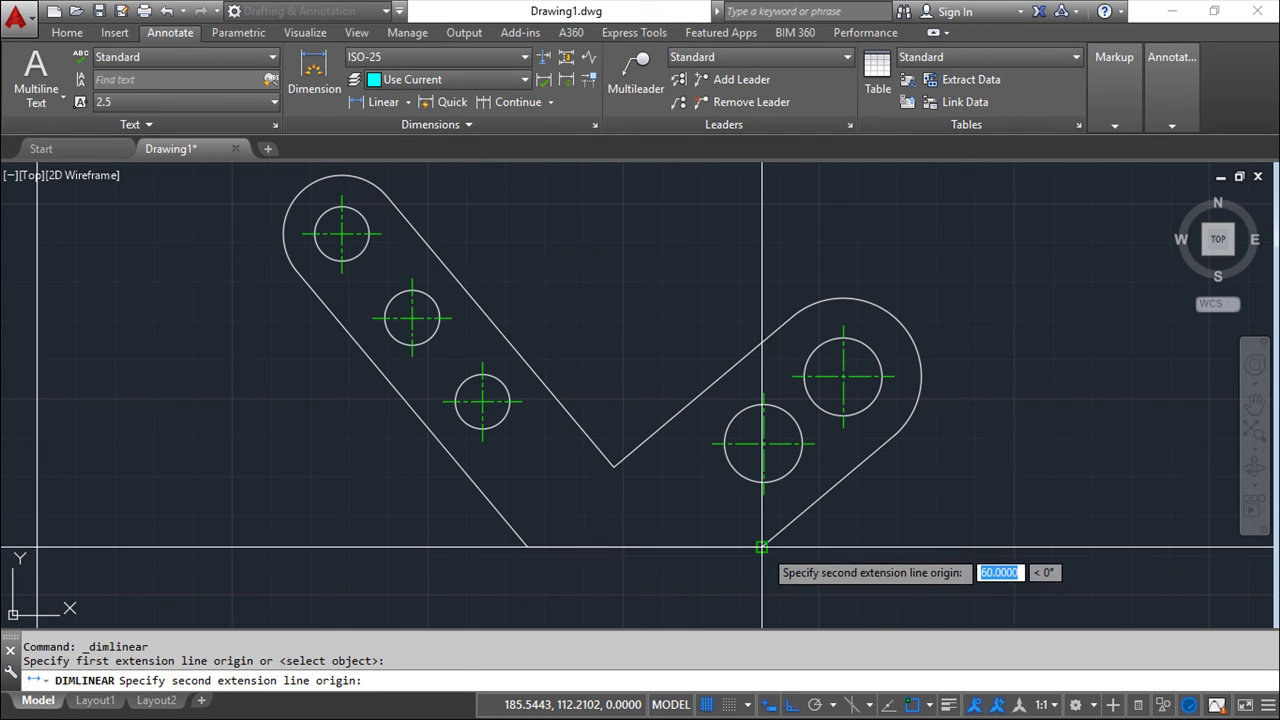
click(762, 546)
click(645, 588)
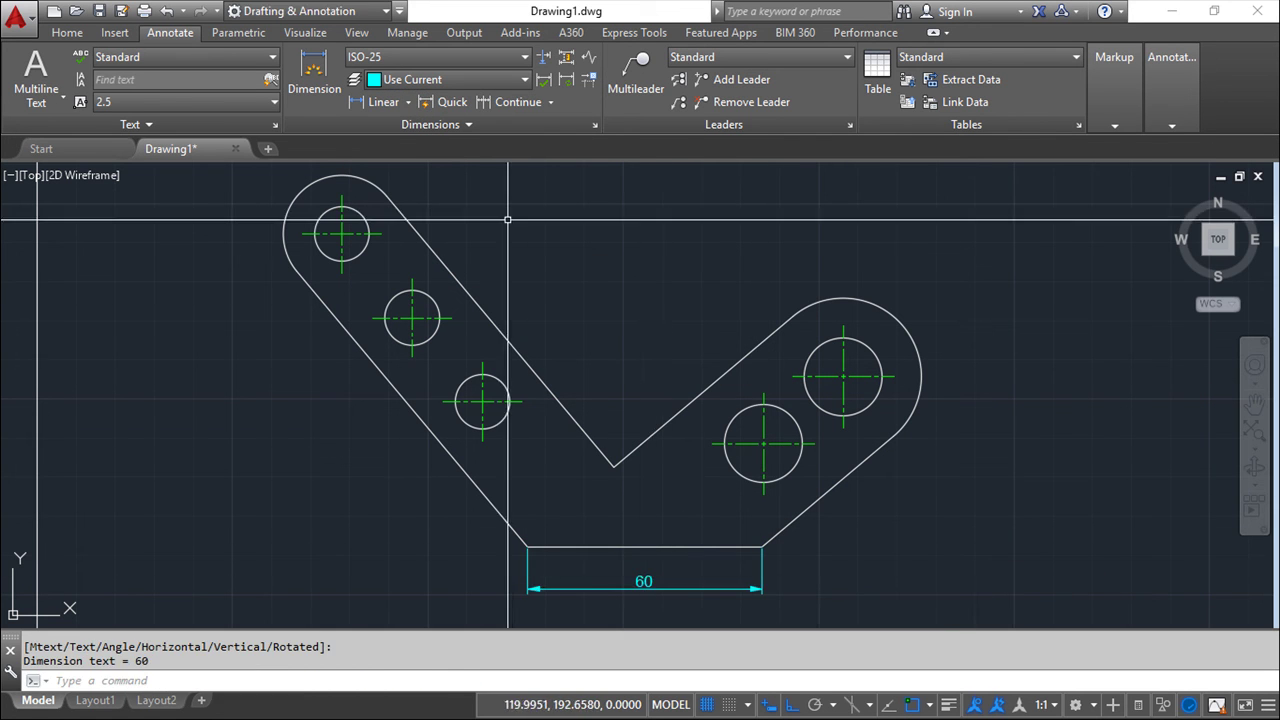
Abandon the continued dimension and delete the 60 dimension.
click(506, 105)
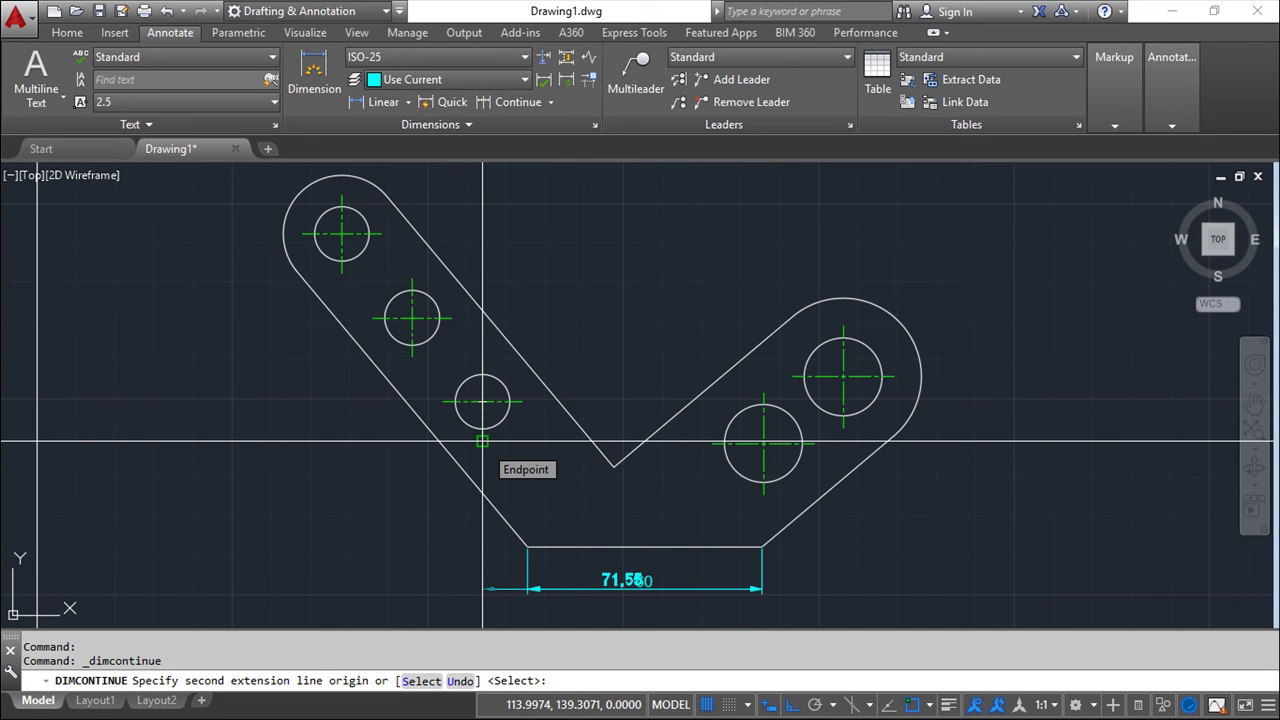
key(Escape)
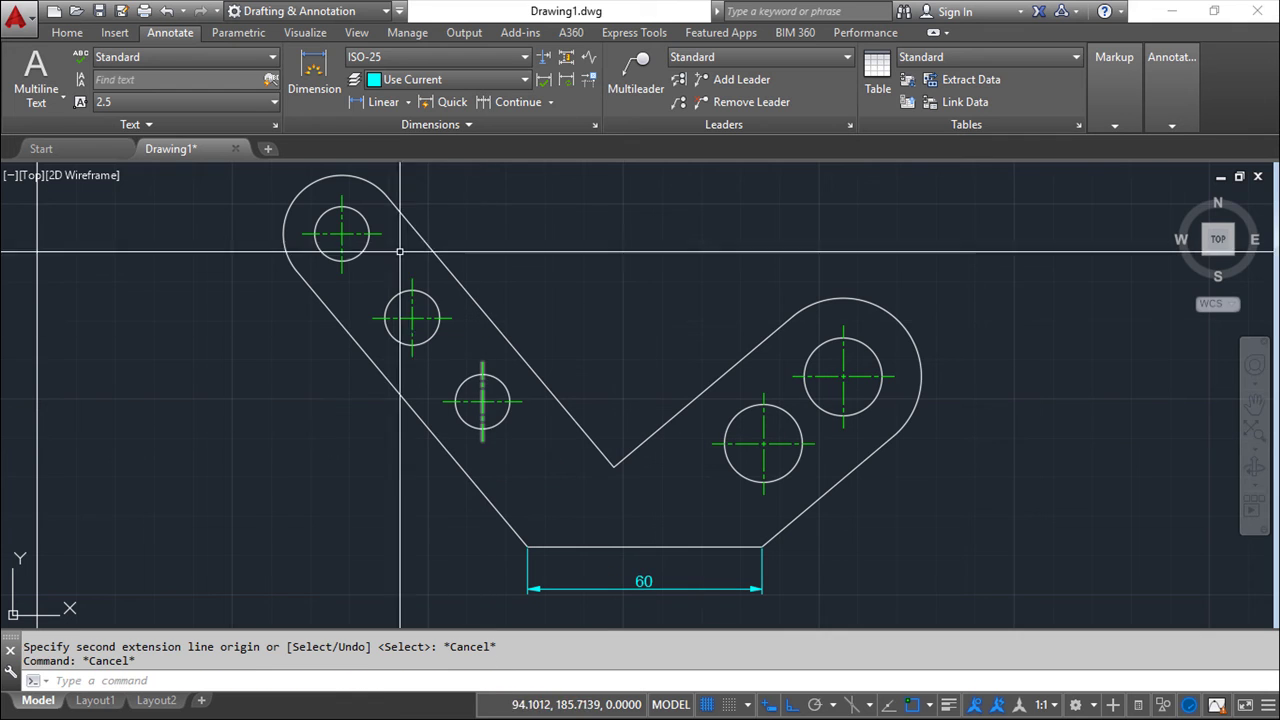
click(59, 36)
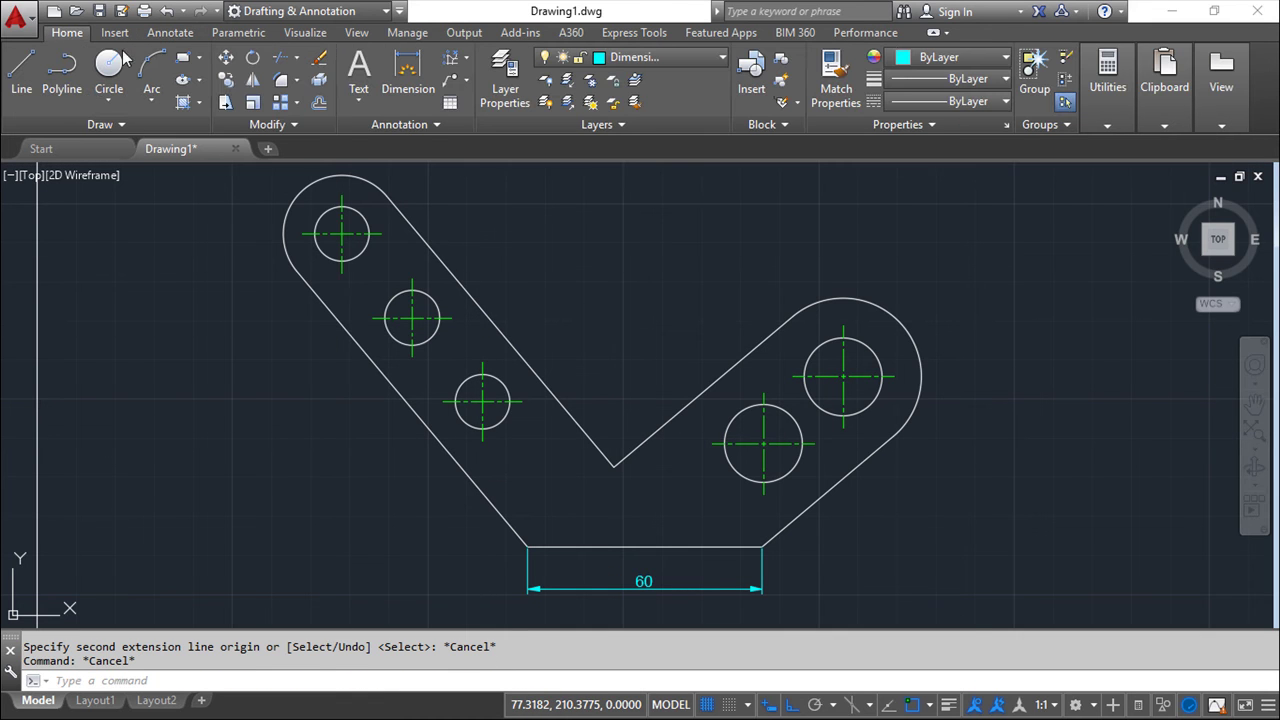
click(319, 57)
click(647, 567)
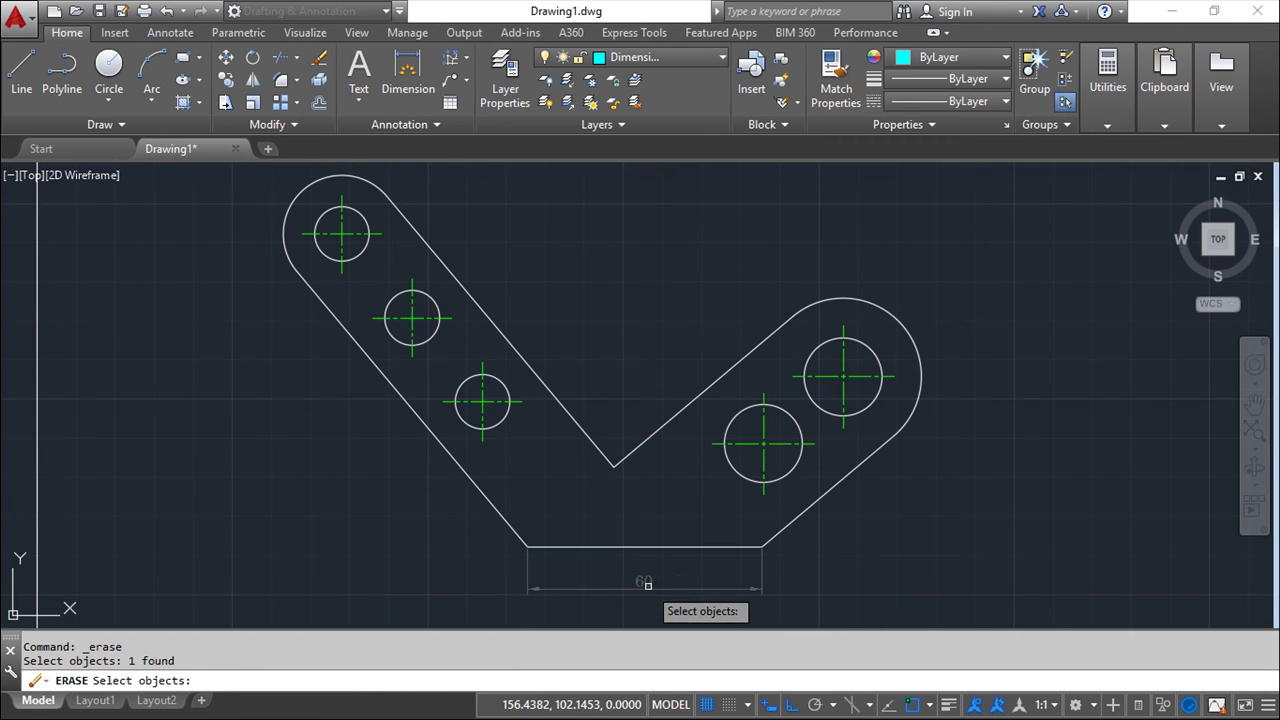
key(Return)
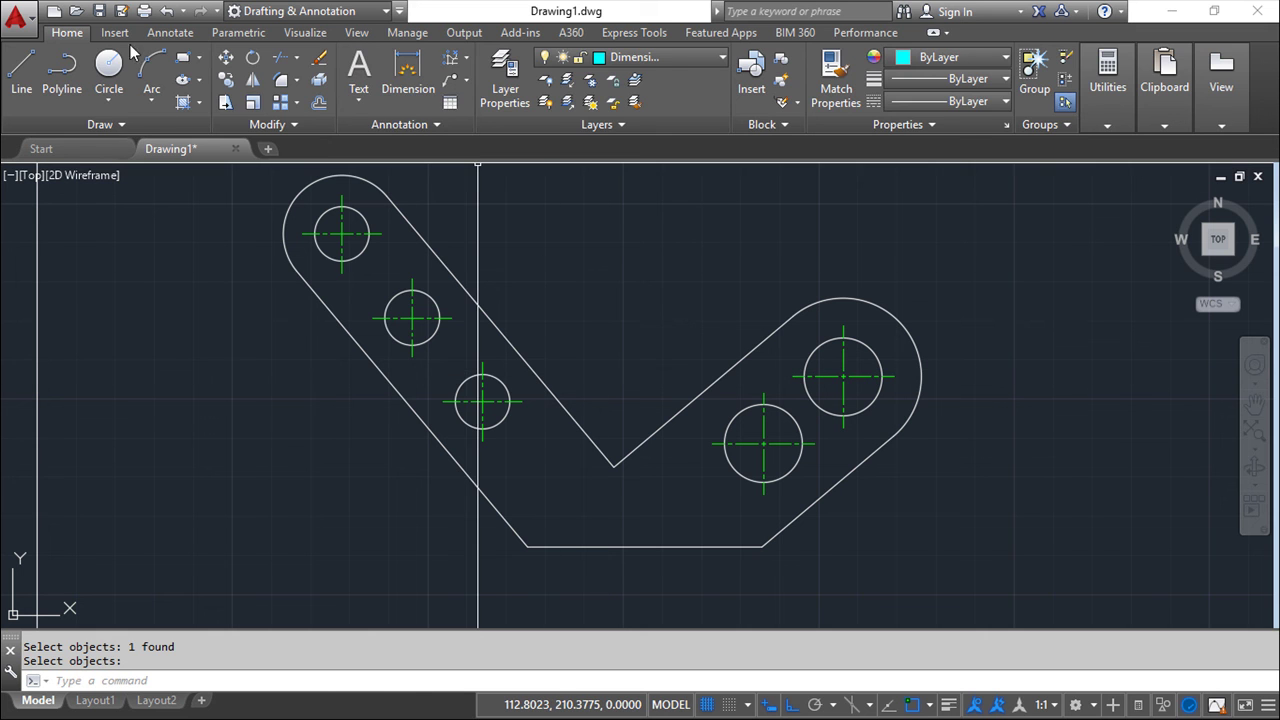
Redraw the 60 linear dimension from the bottom-right to the bottom-left corner.
click(161, 37)
click(381, 101)
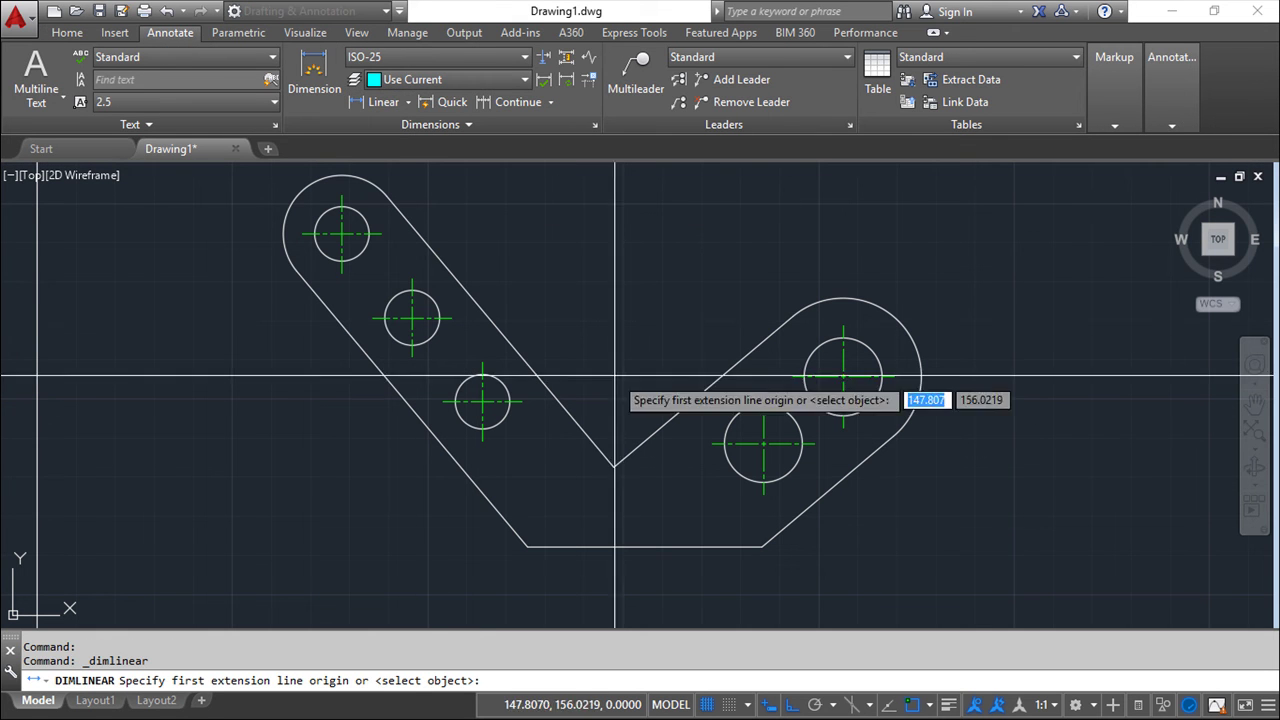
click(763, 546)
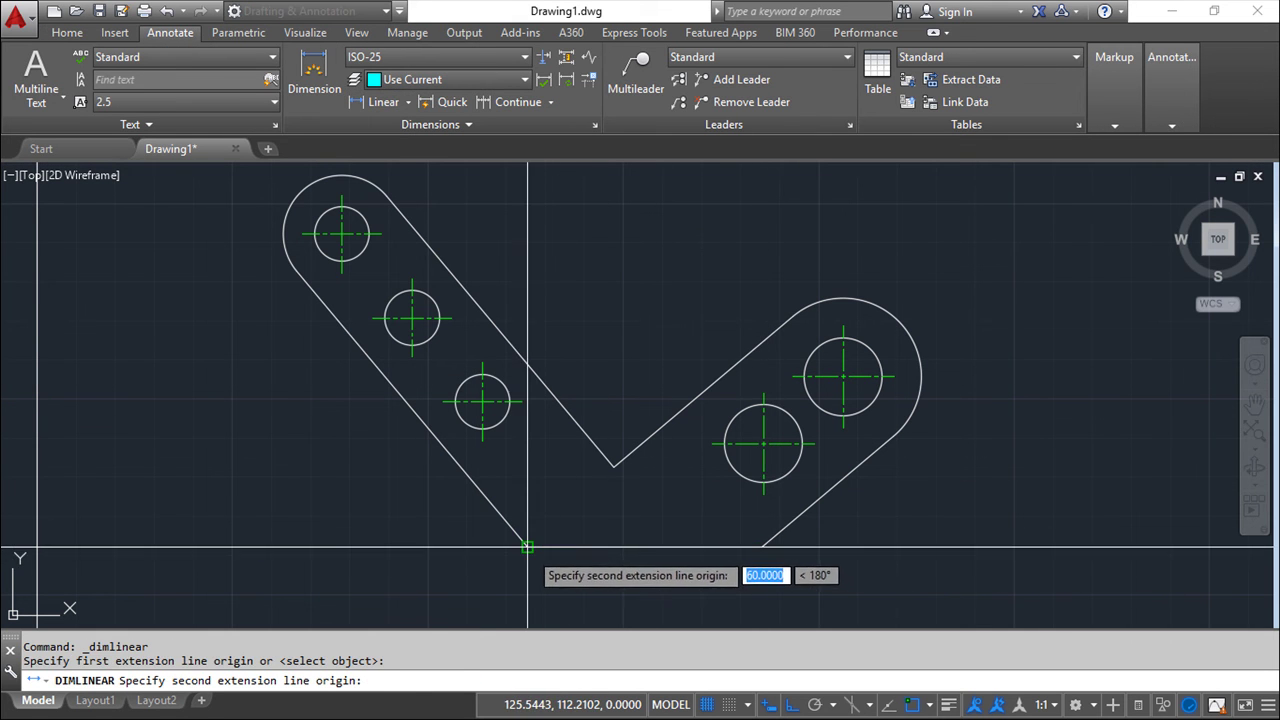
click(527, 547)
click(620, 588)
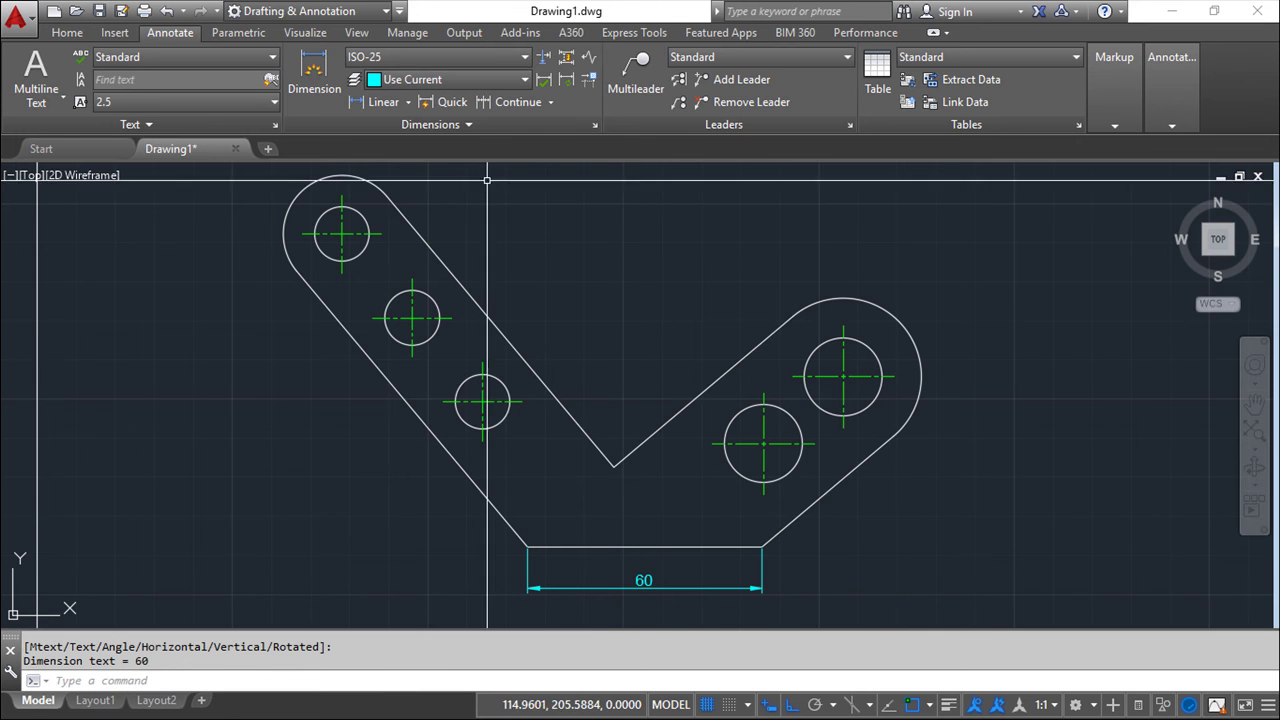
Chain continued dimensions 11,55 and 18 from the 60 to the lowest and middle left holes.
click(507, 103)
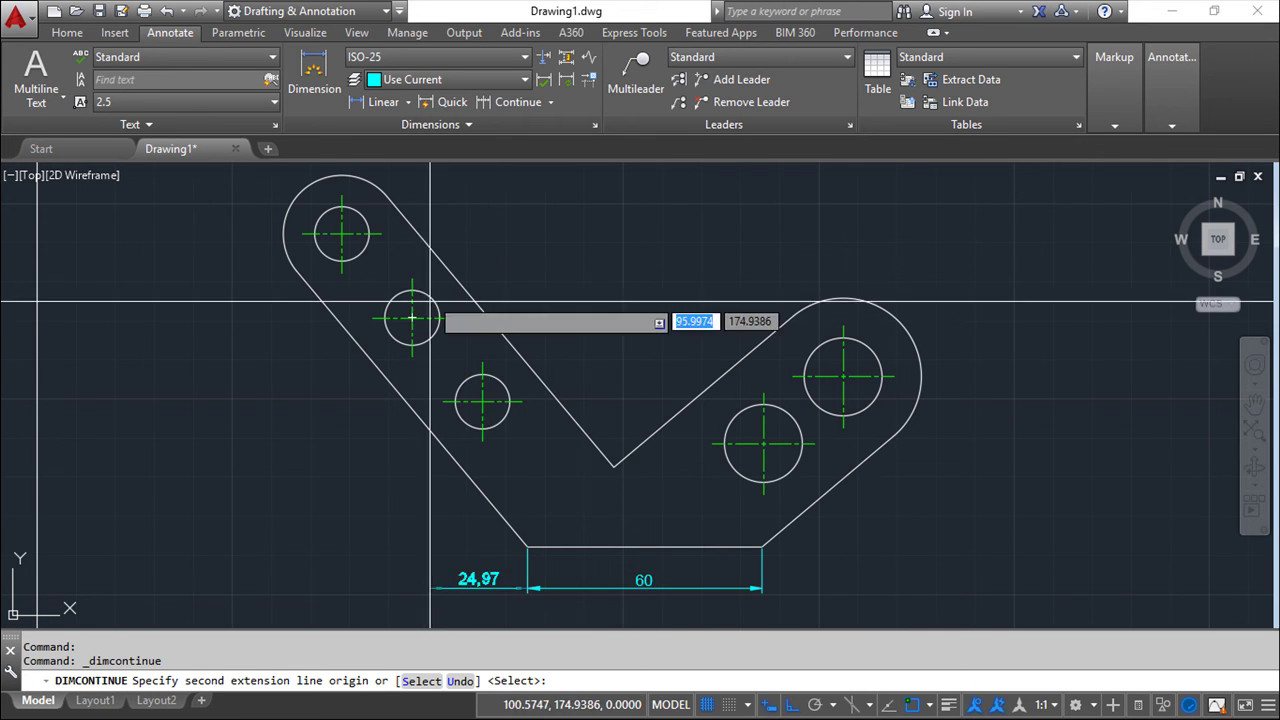
click(482, 440)
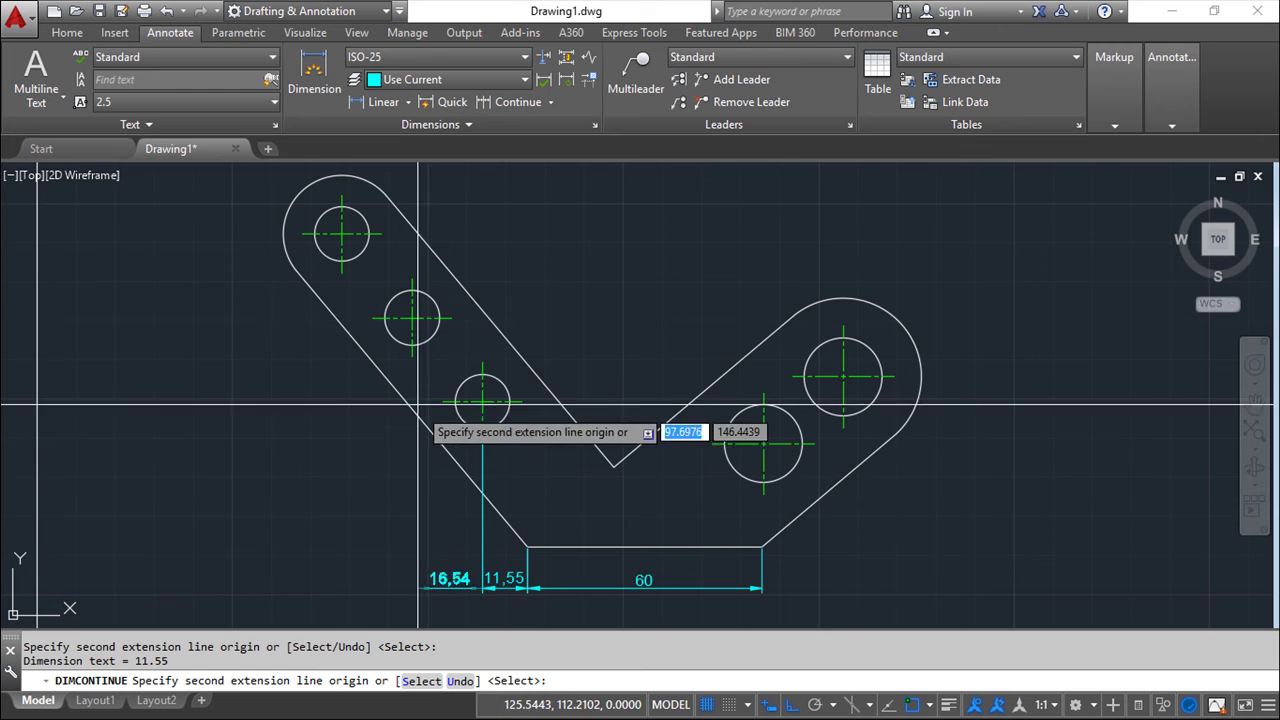
click(412, 356)
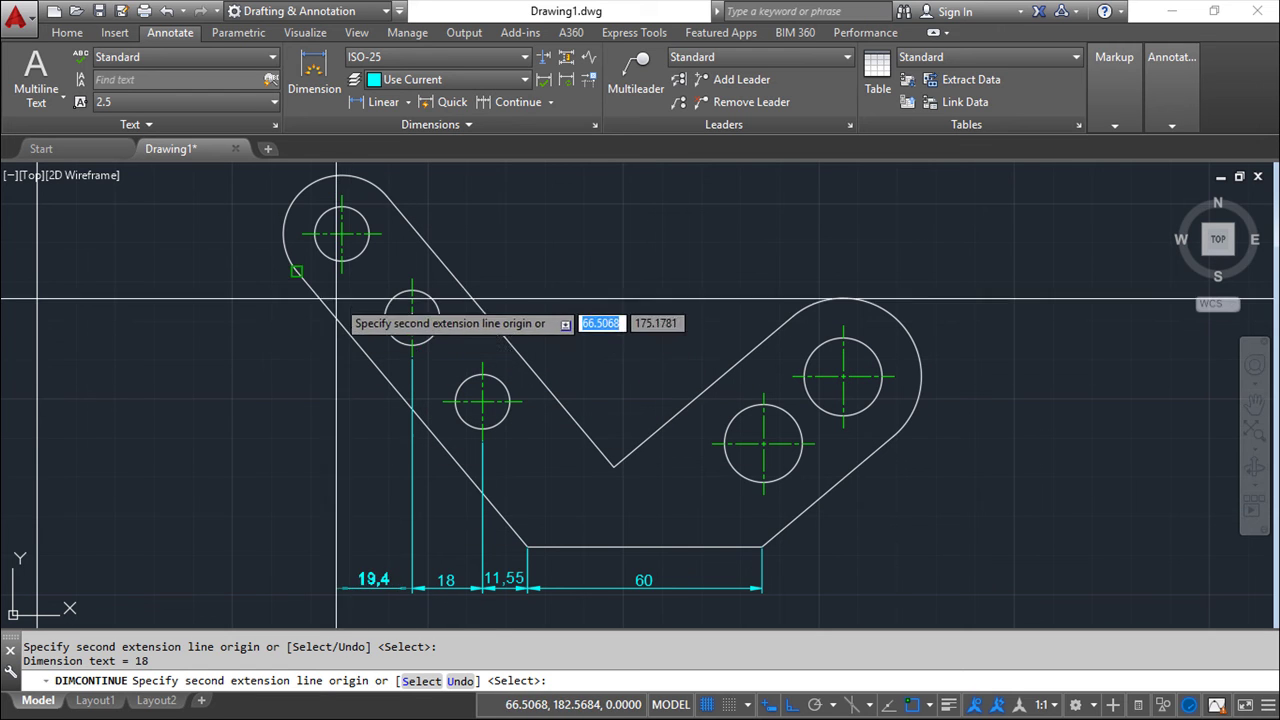
right_click(333, 360)
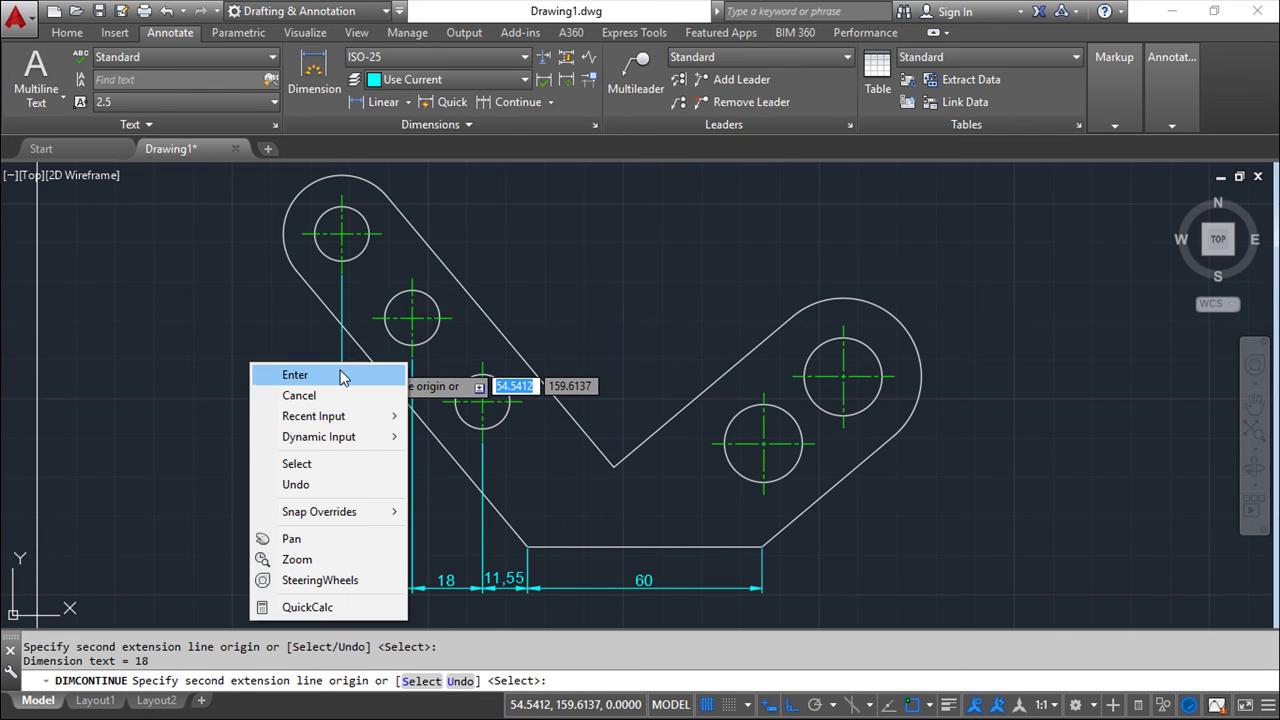
click(345, 369)
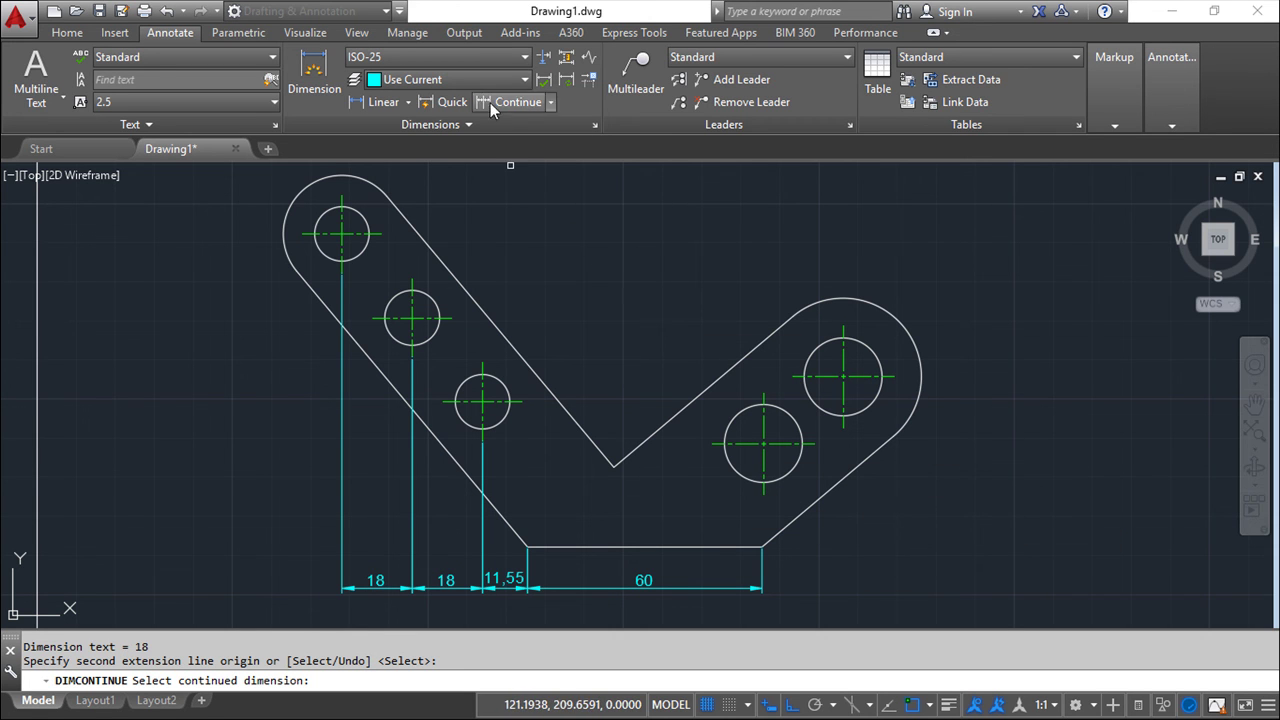
Add the 20,73 bottom dimension and the 43,5 vertical dimension on the right.
click(378, 102)
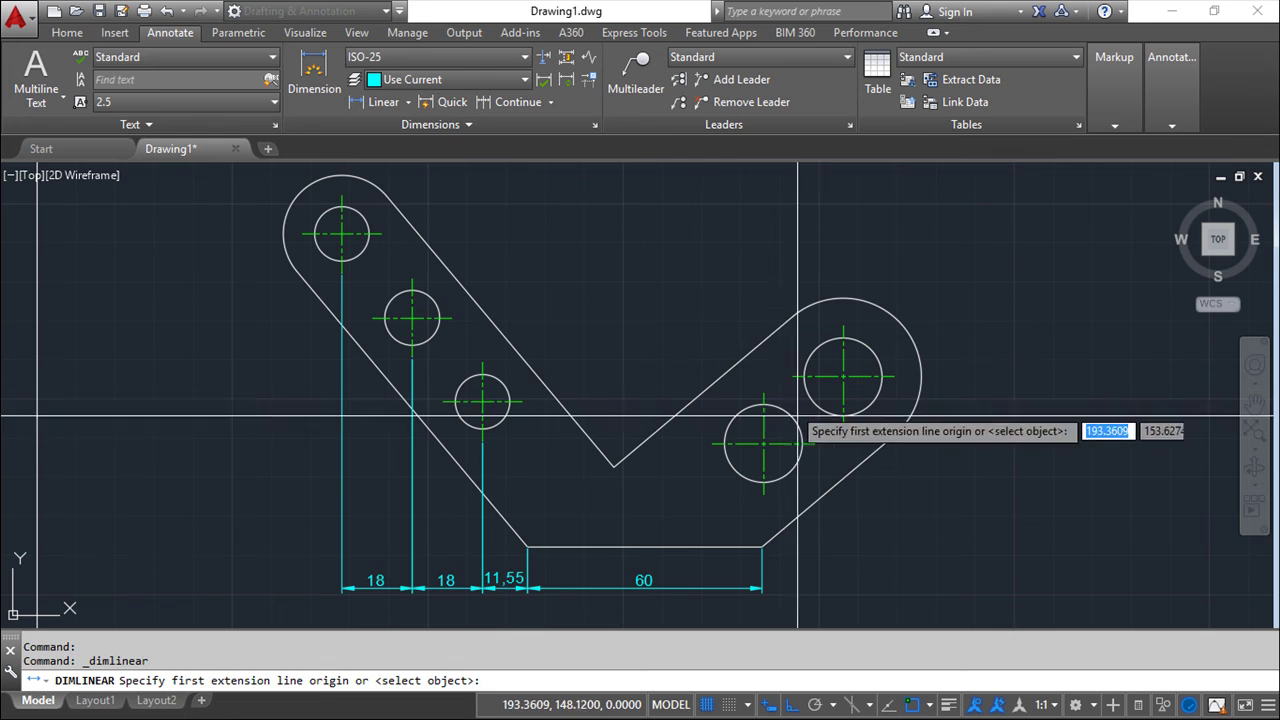
click(762, 547)
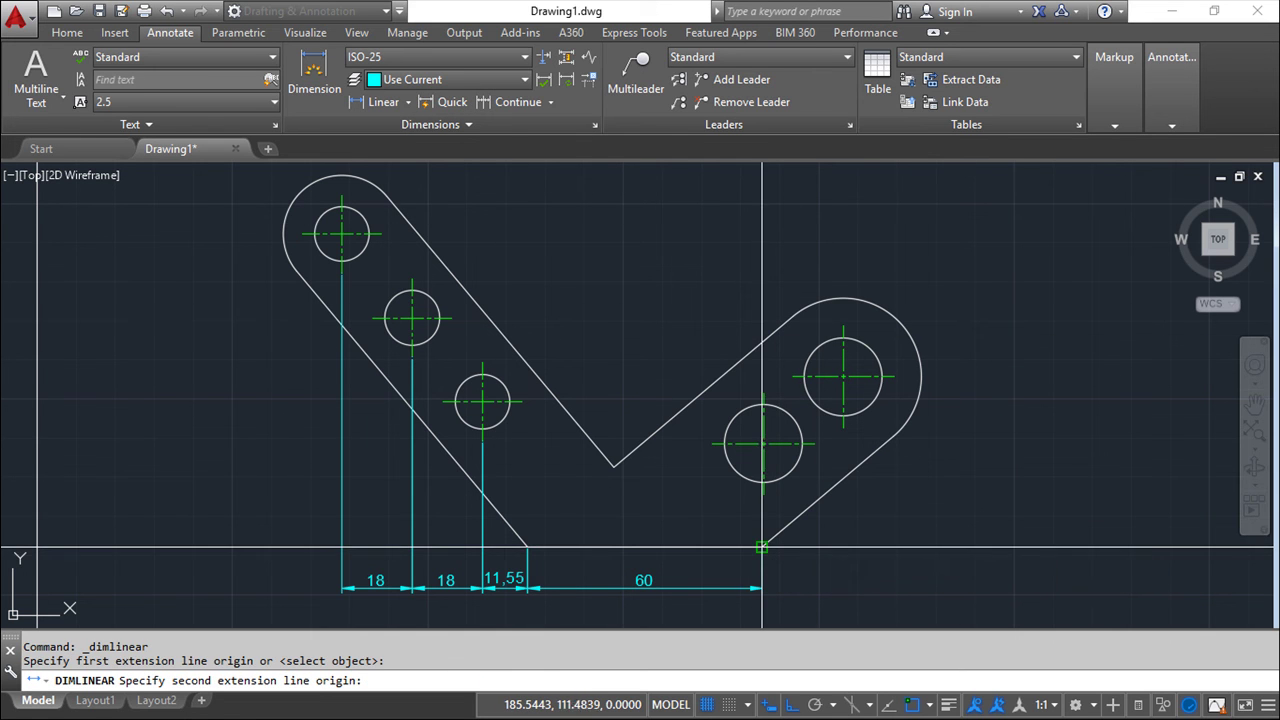
click(843, 377)
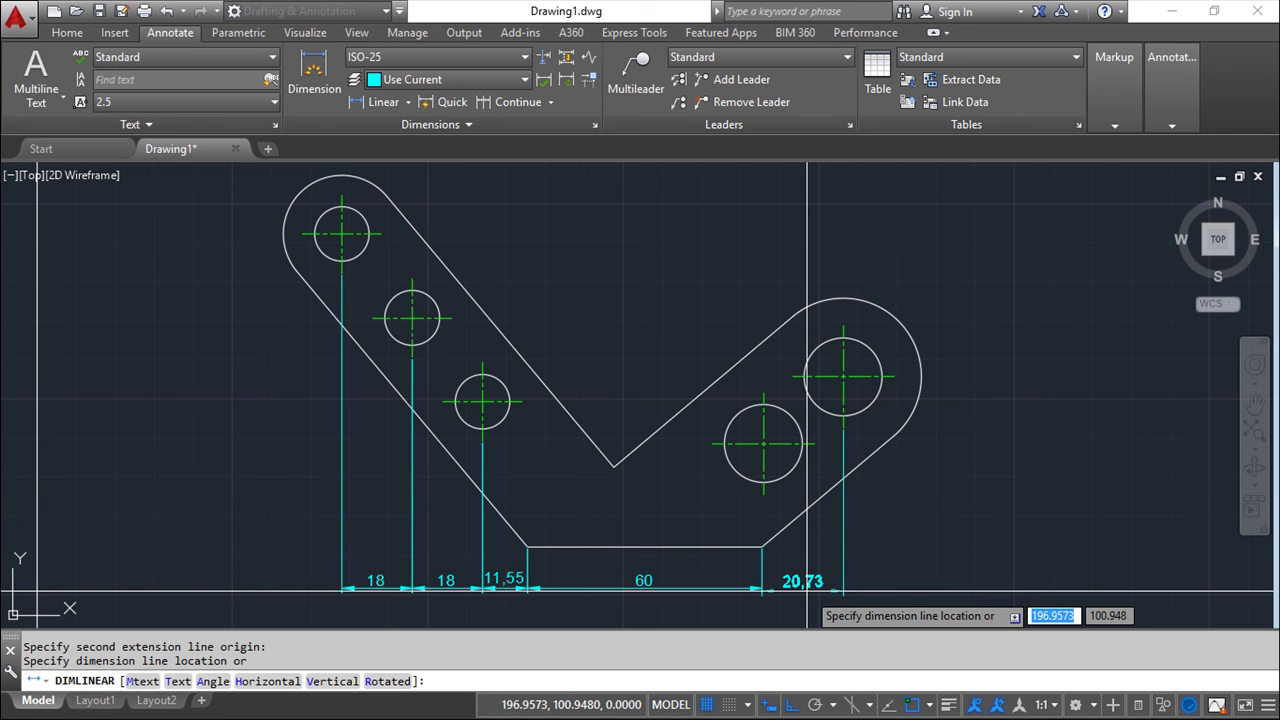
click(807, 592)
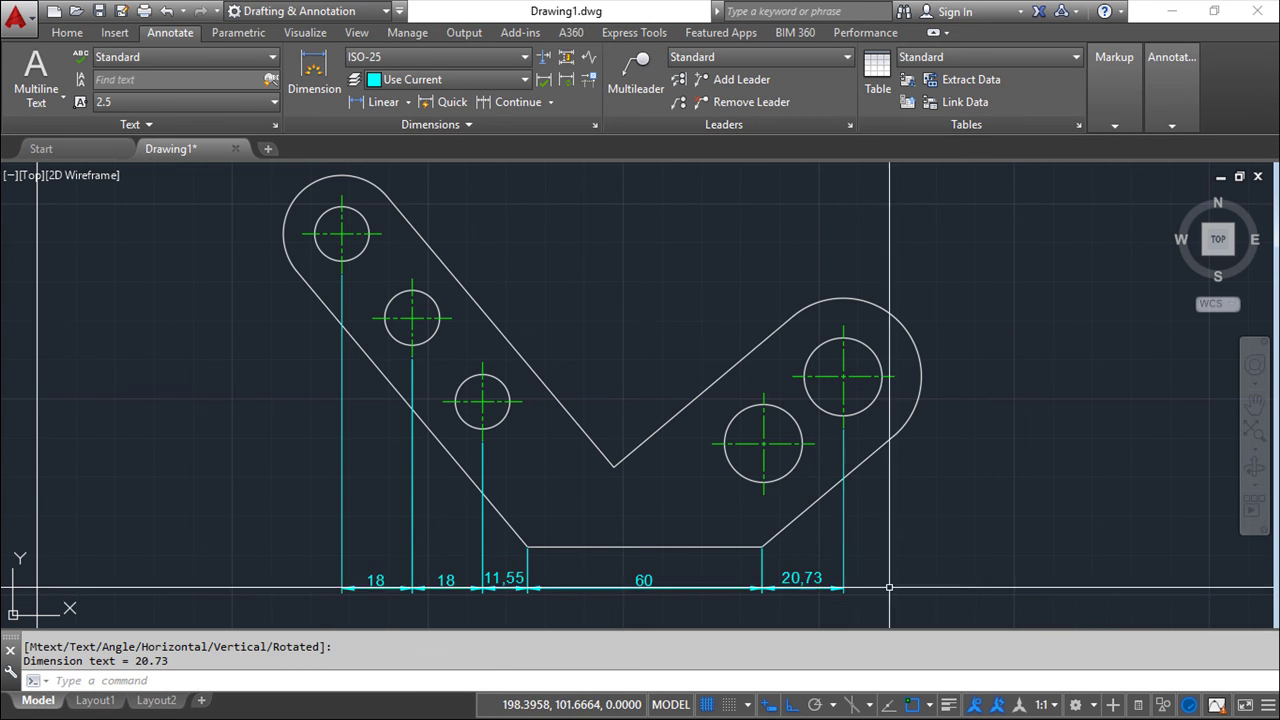
key(Return)
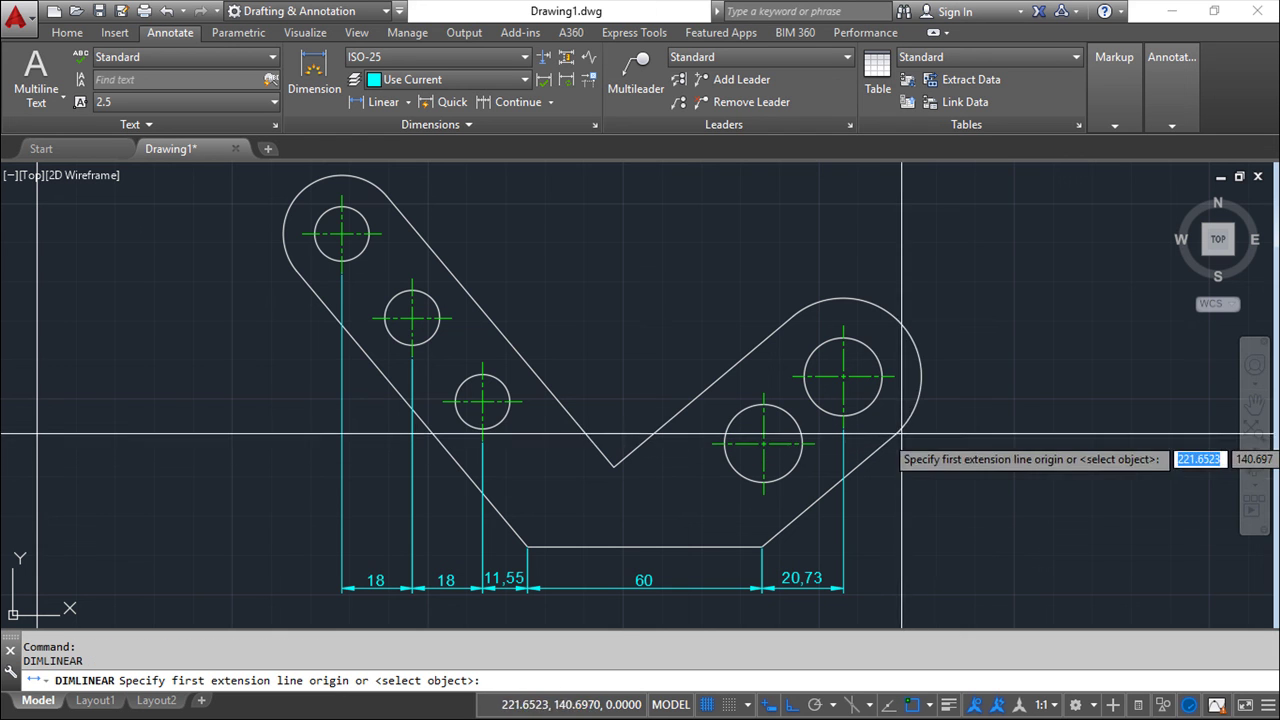
click(893, 377)
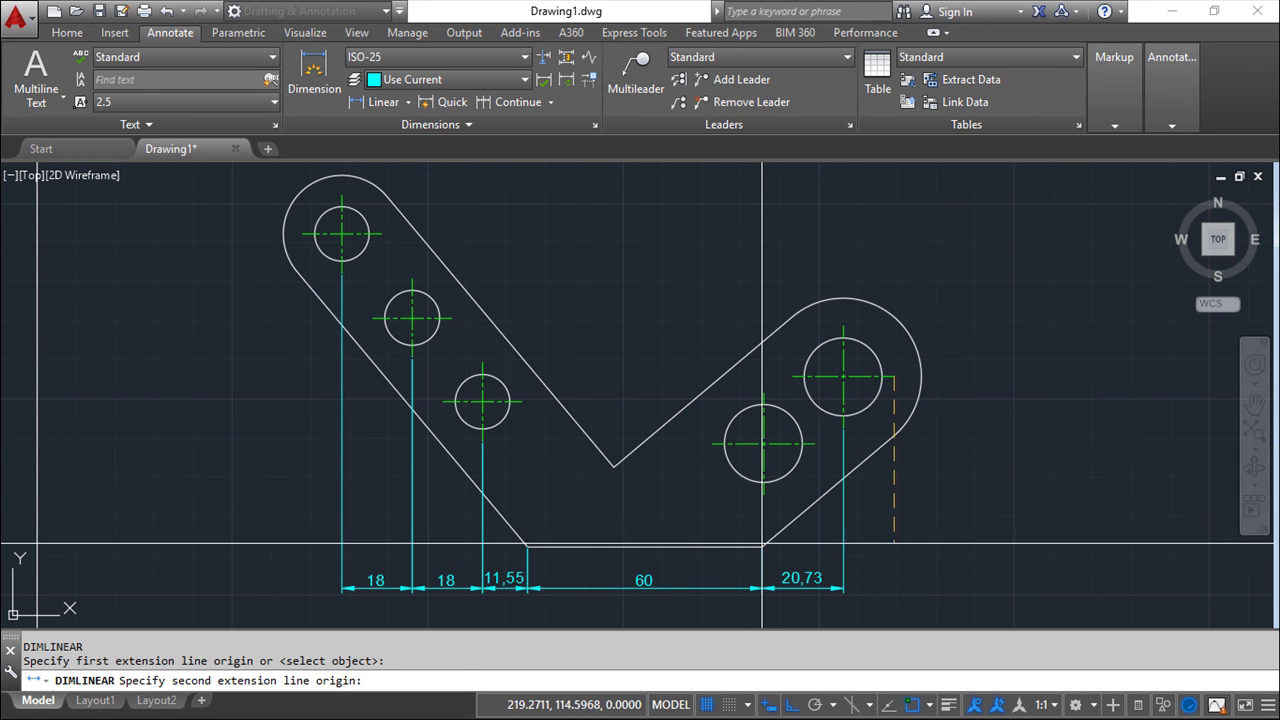
click(762, 547)
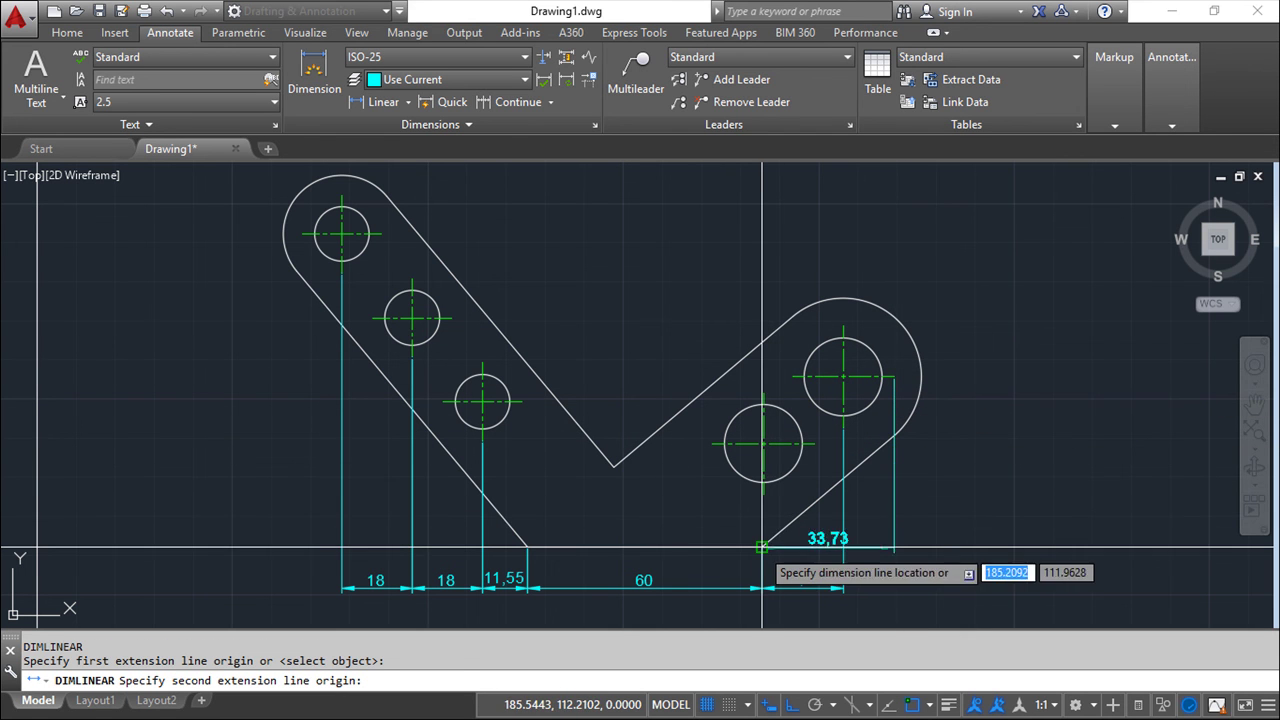
click(963, 517)
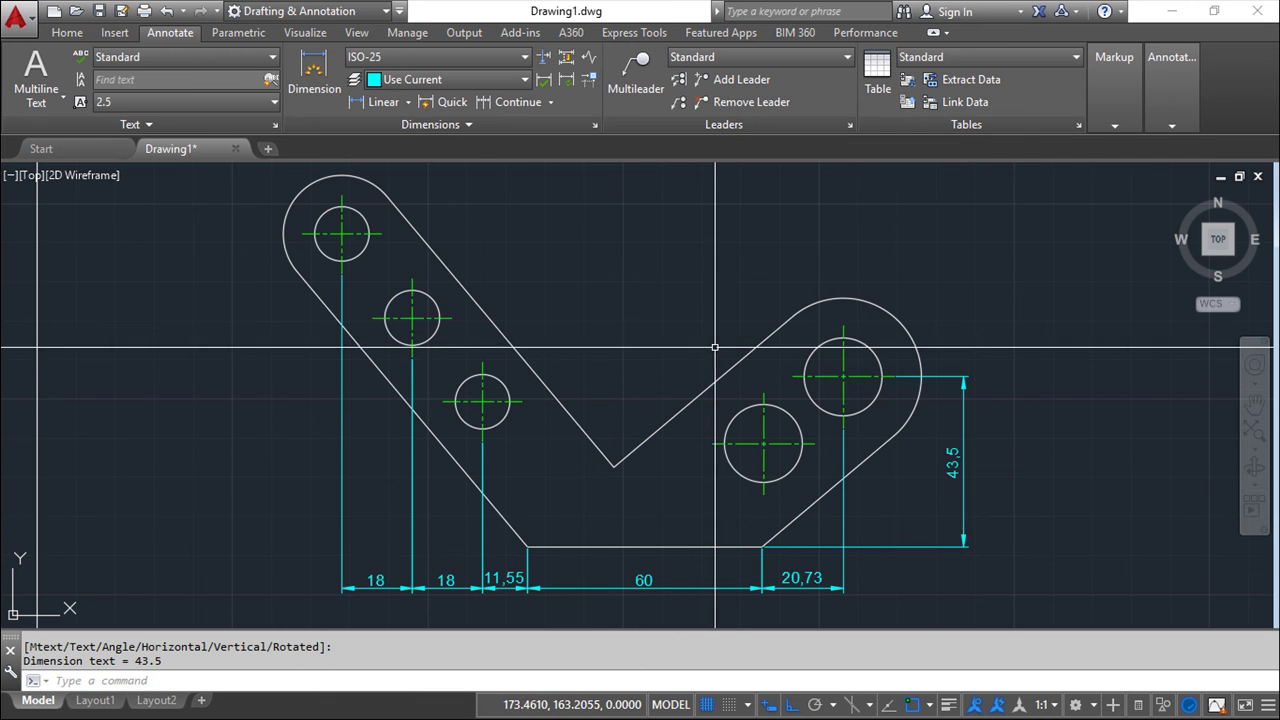
Add the 20,4 dimension between the right holes and the 80 vertical dimension on the left.
key(Return)
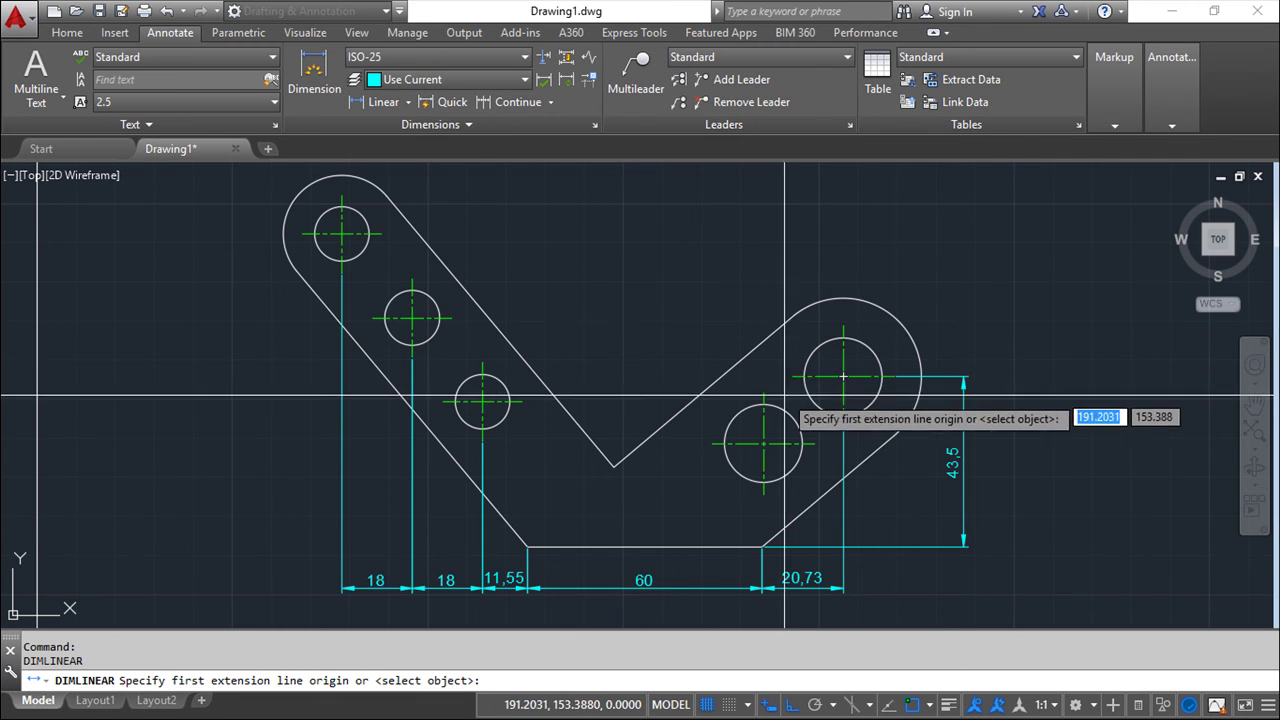
click(763, 395)
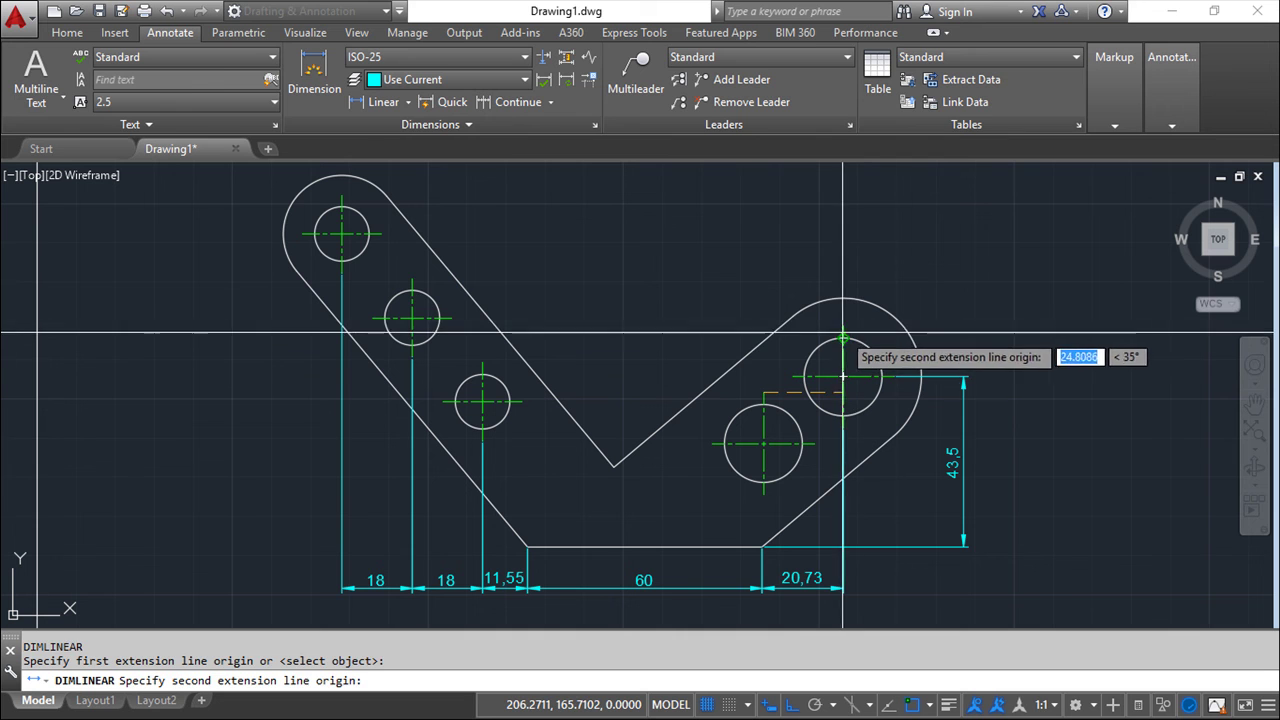
click(843, 377)
click(825, 245)
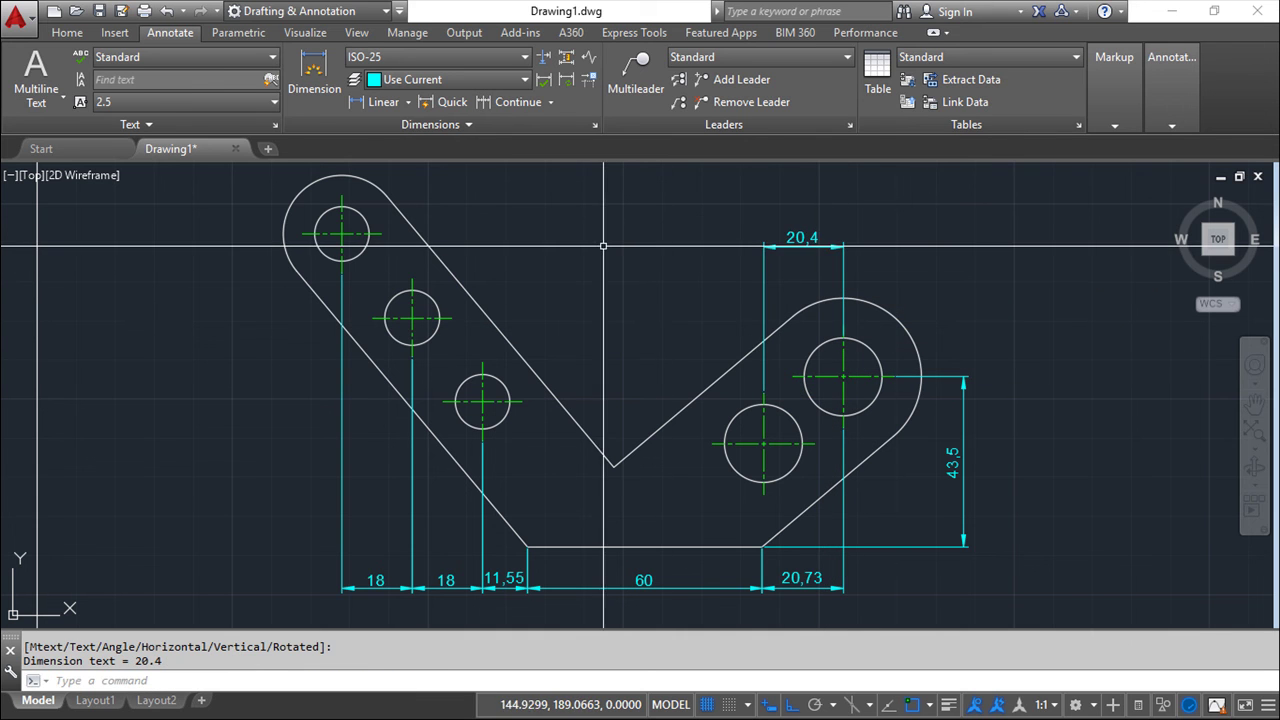
key(Return)
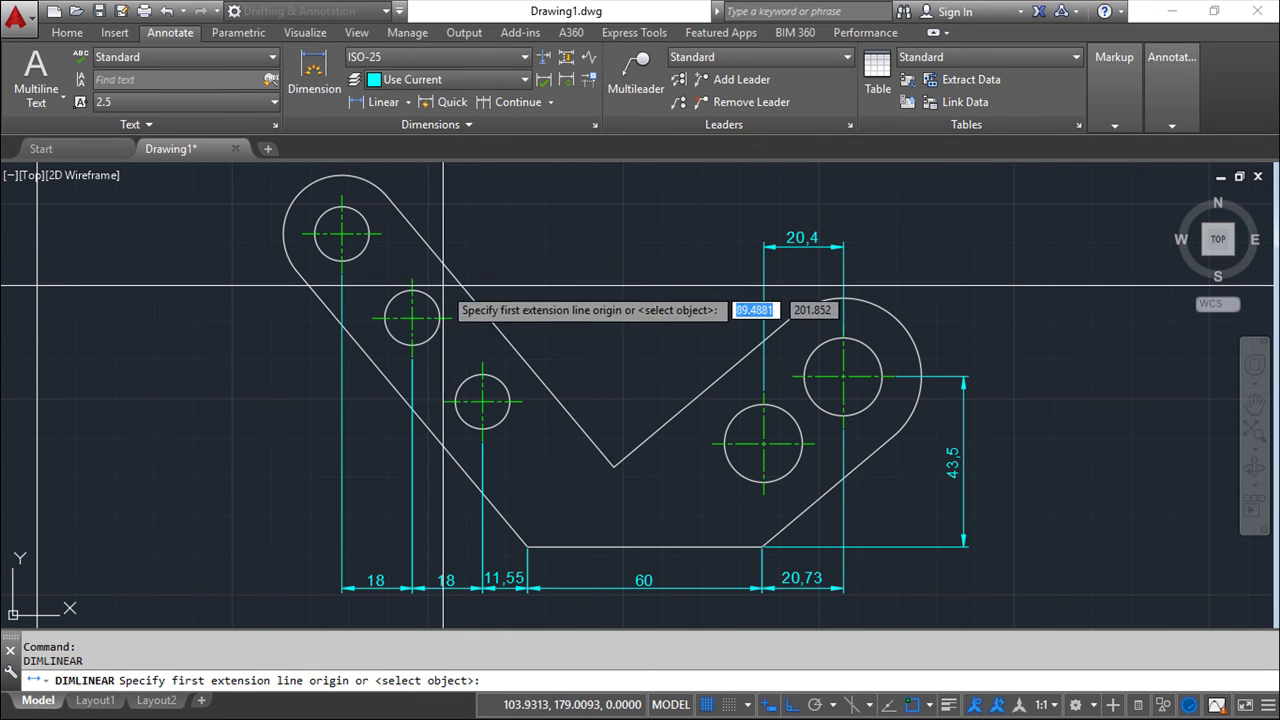
click(301, 234)
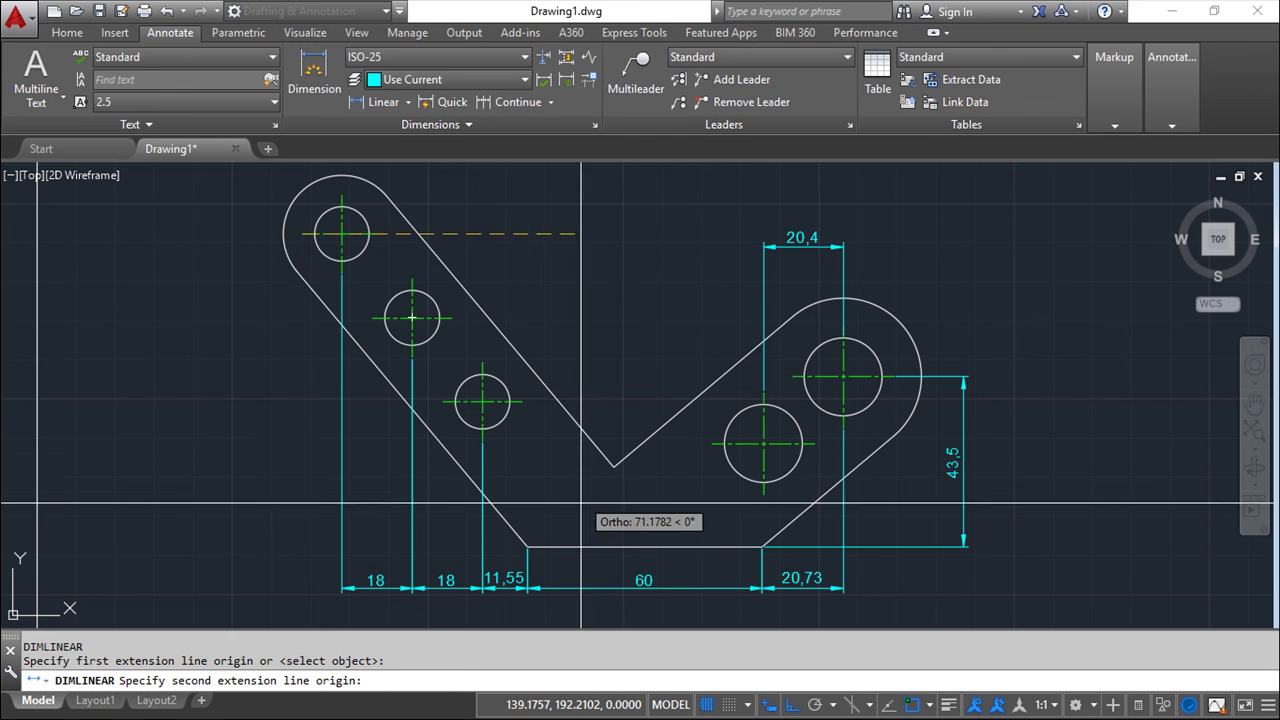
click(527, 546)
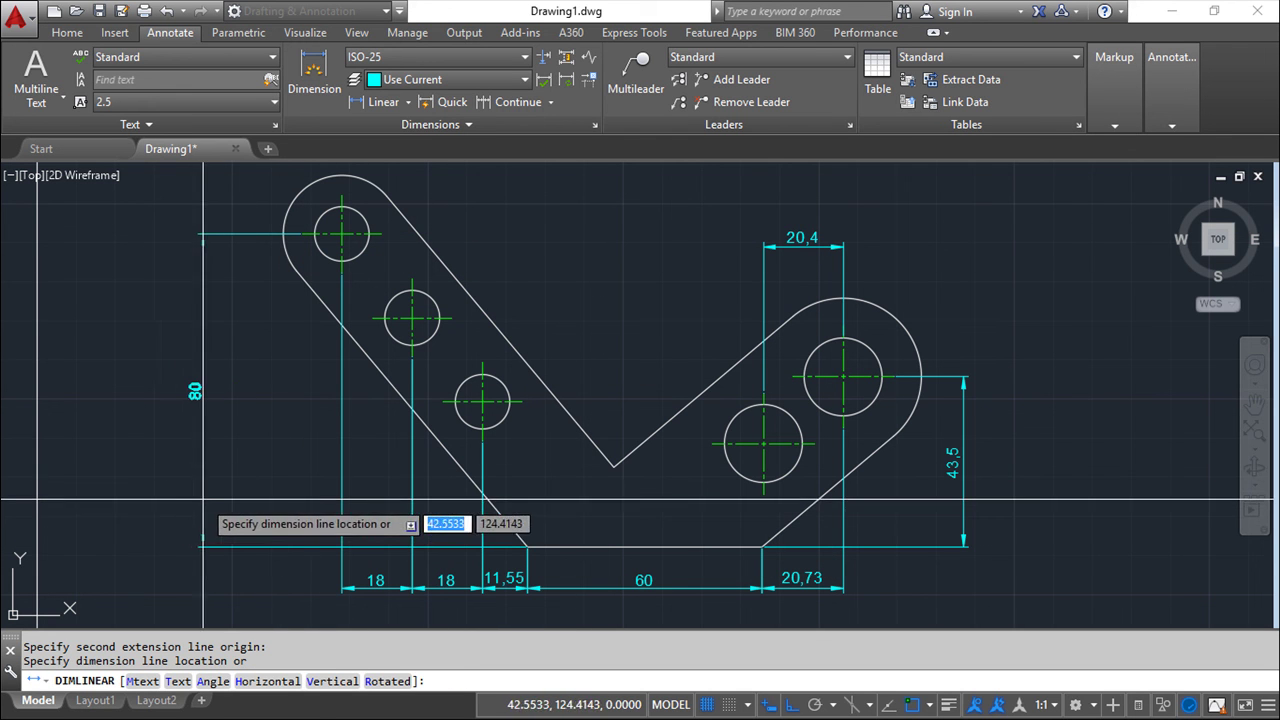
click(227, 506)
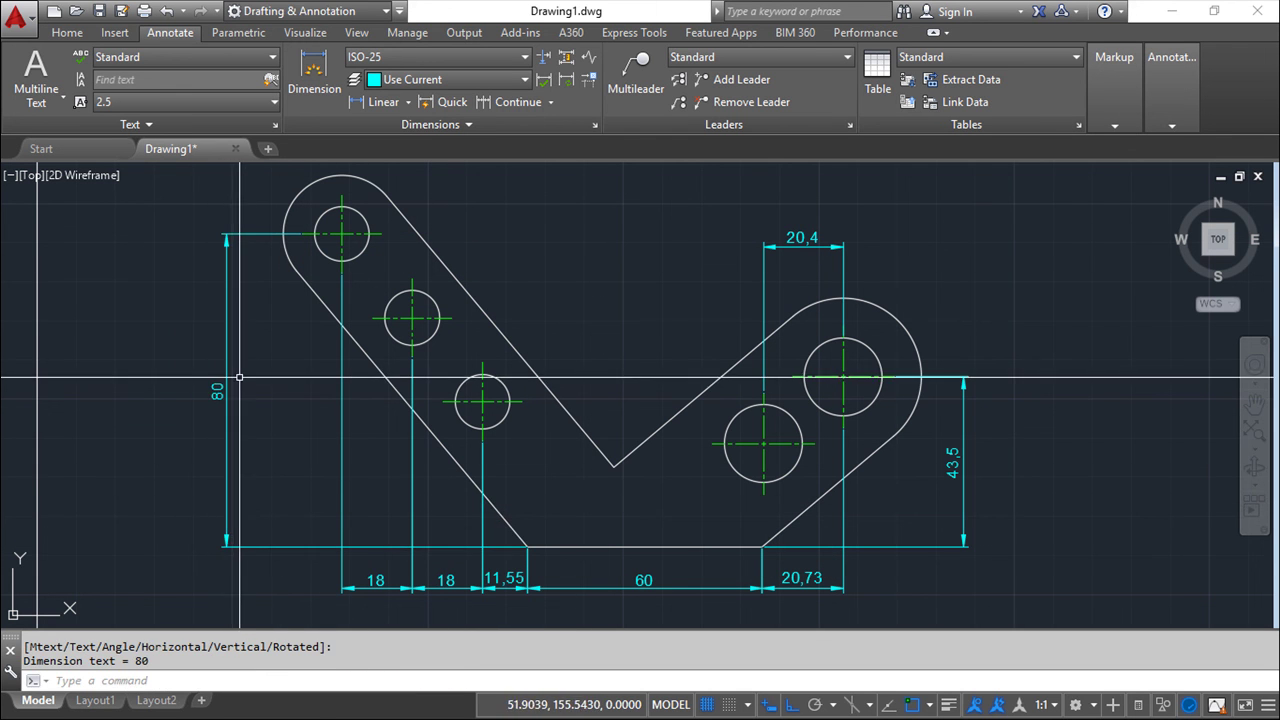
middle_drag(238, 380, 238, 400)
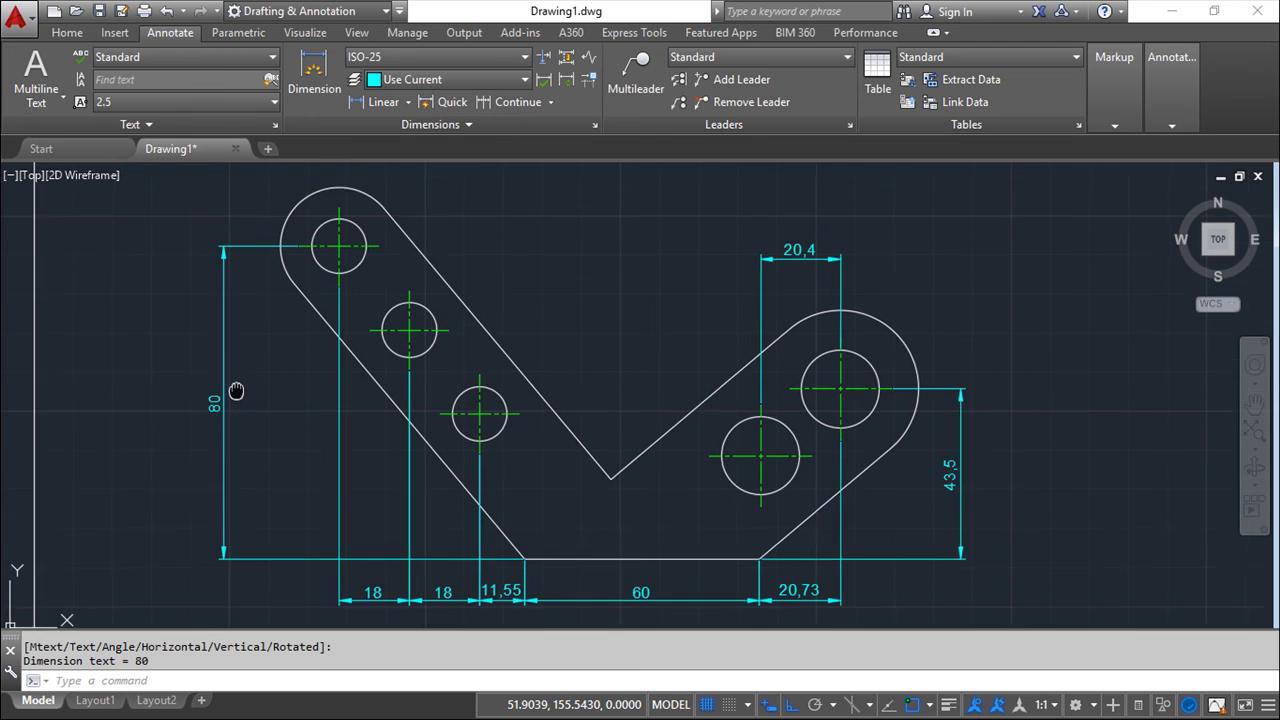
Add radius dimensions R20 on the right rounded end and R15 on the top-left end.
click(409, 103)
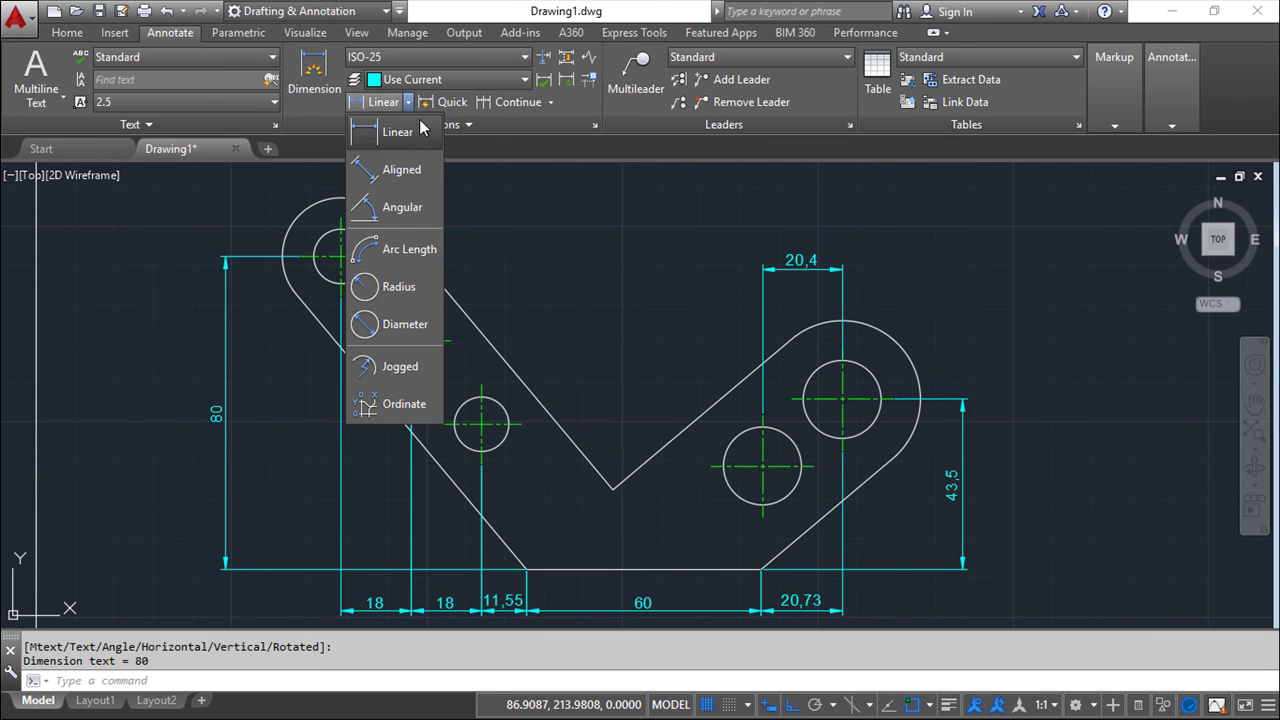
click(404, 290)
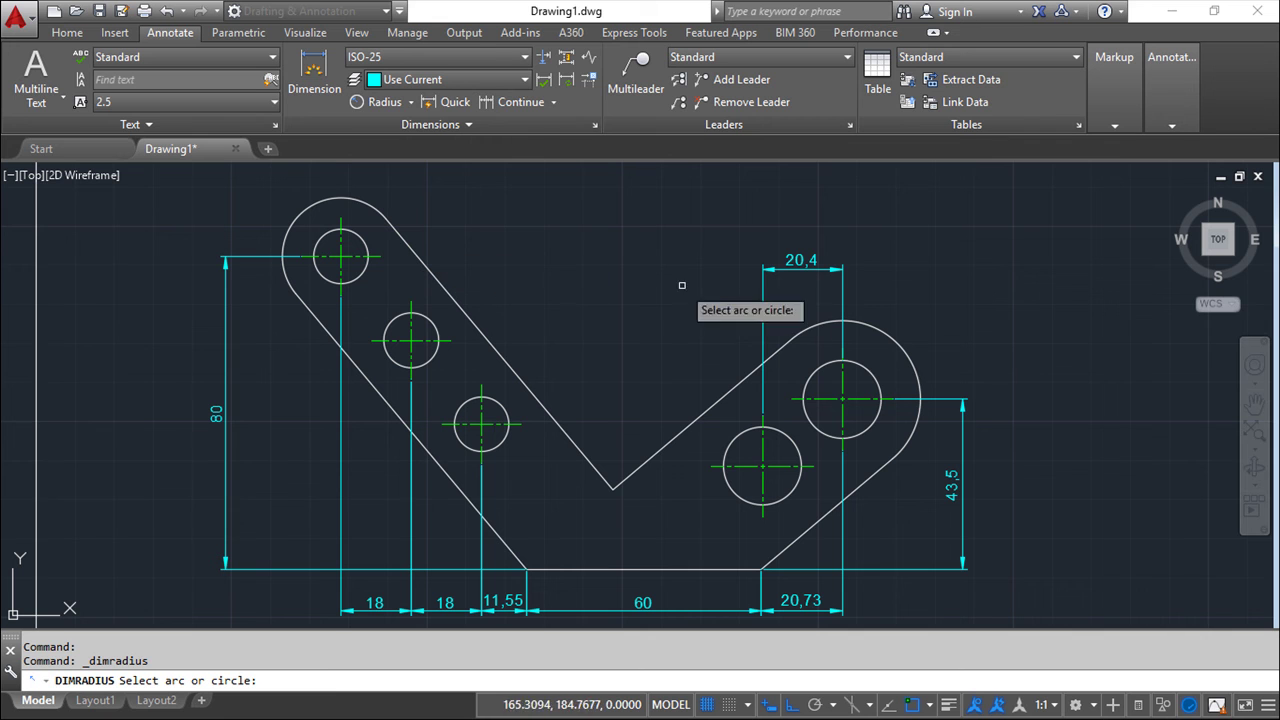
click(908, 356)
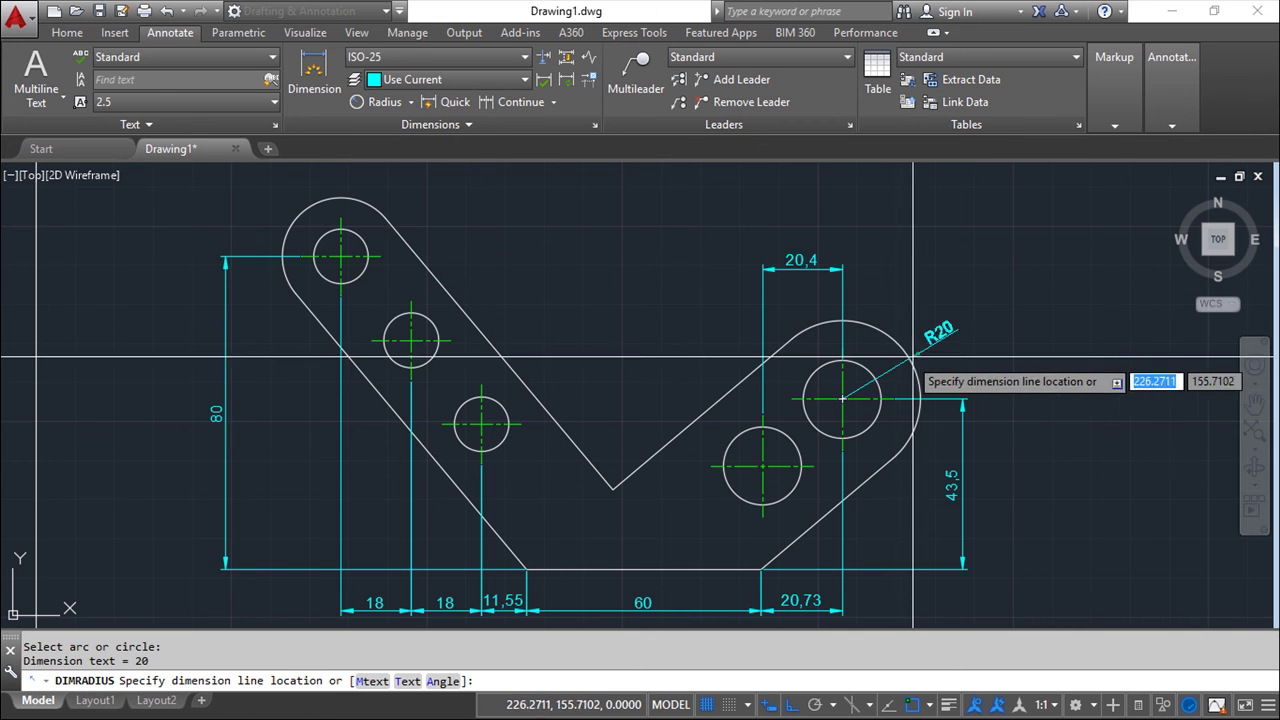
click(942, 338)
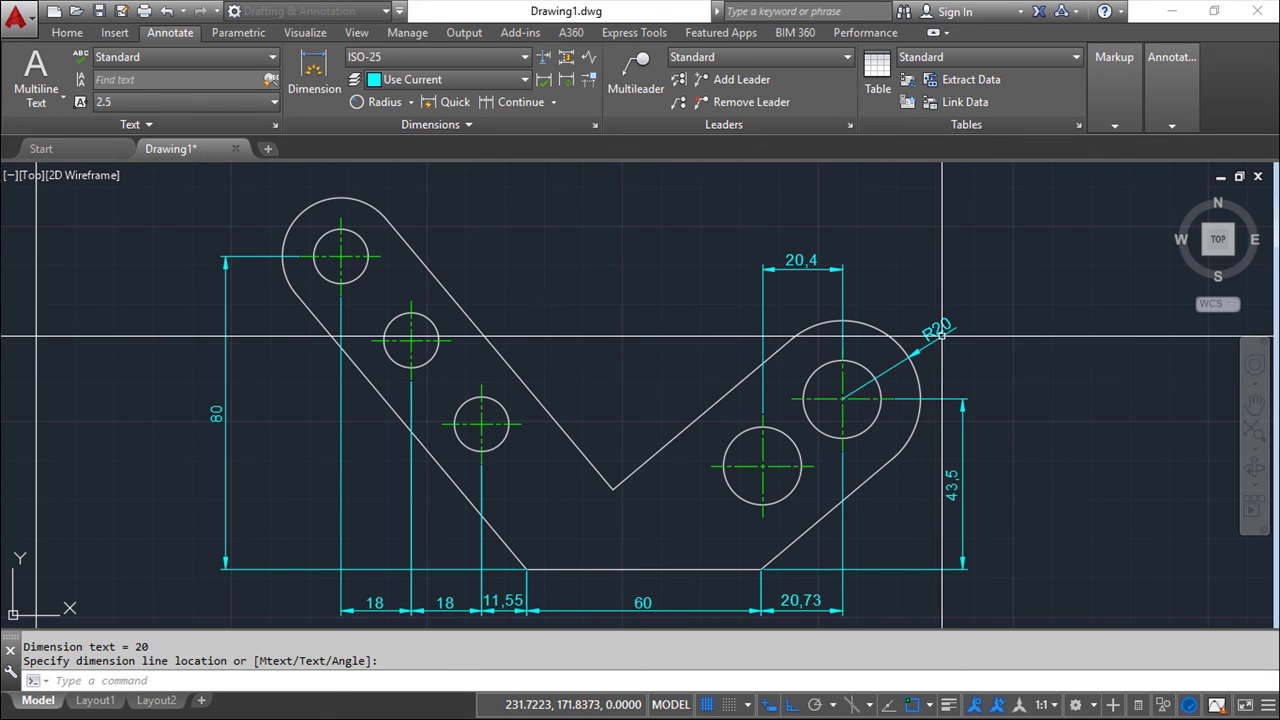
key(Return)
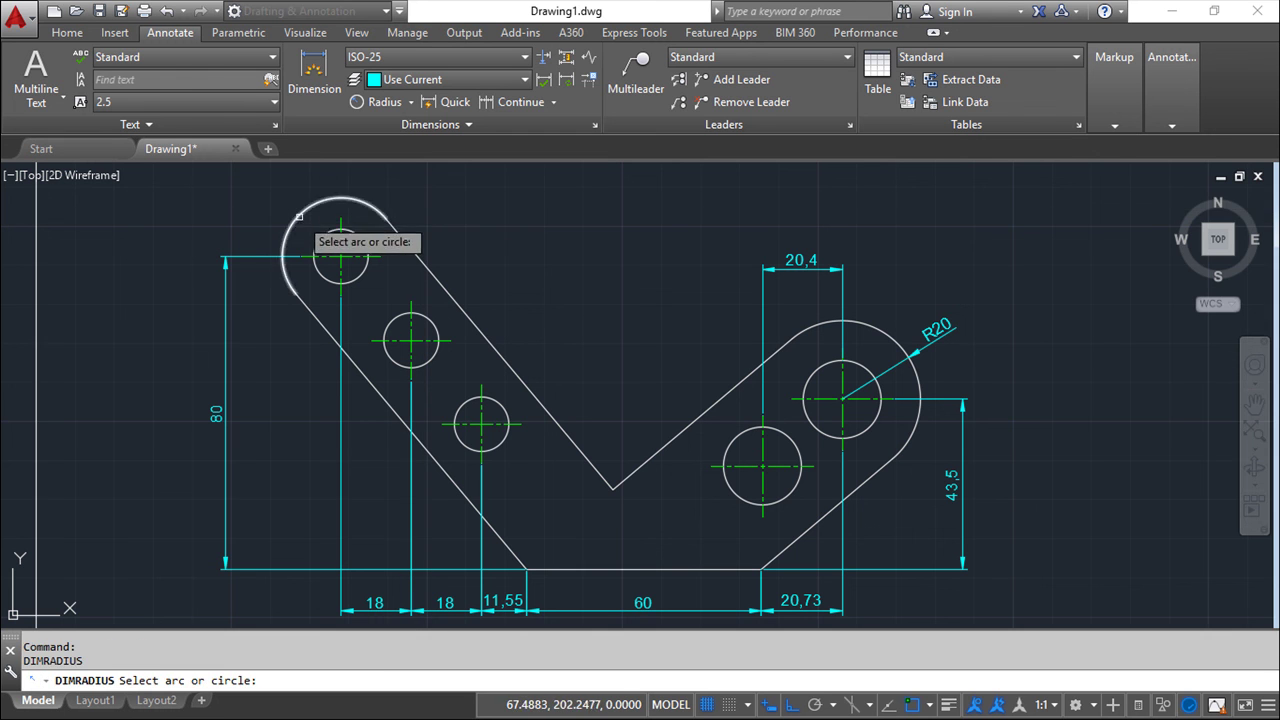
click(298, 216)
click(248, 203)
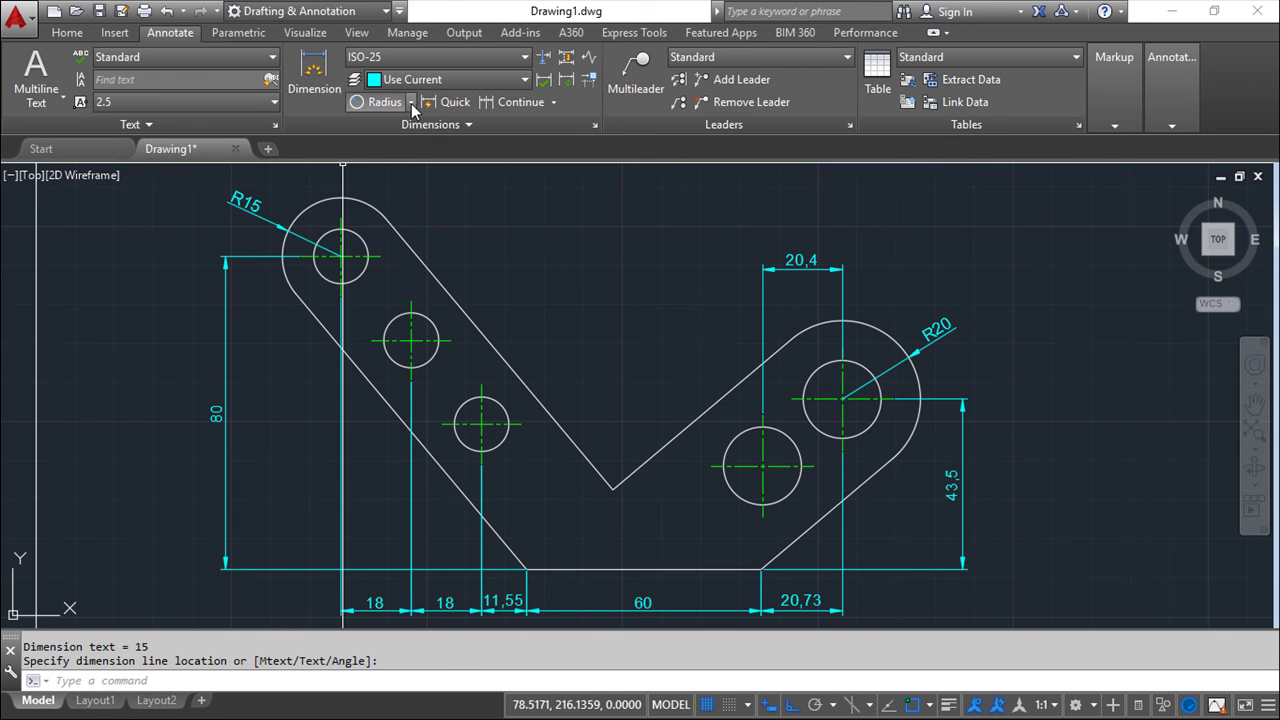
Add diameter dimensions Ø14 on the lowest left-arm hole and Ø20 on the lower-right hole.
click(411, 103)
click(404, 324)
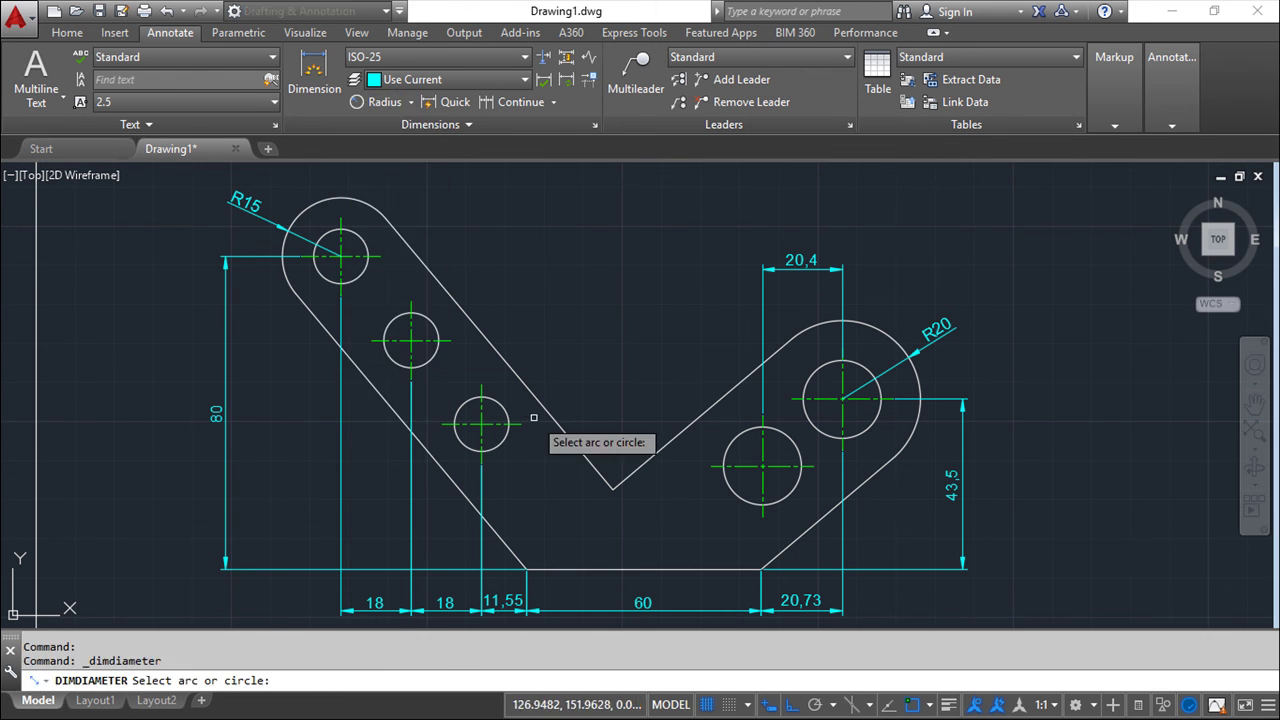
click(497, 443)
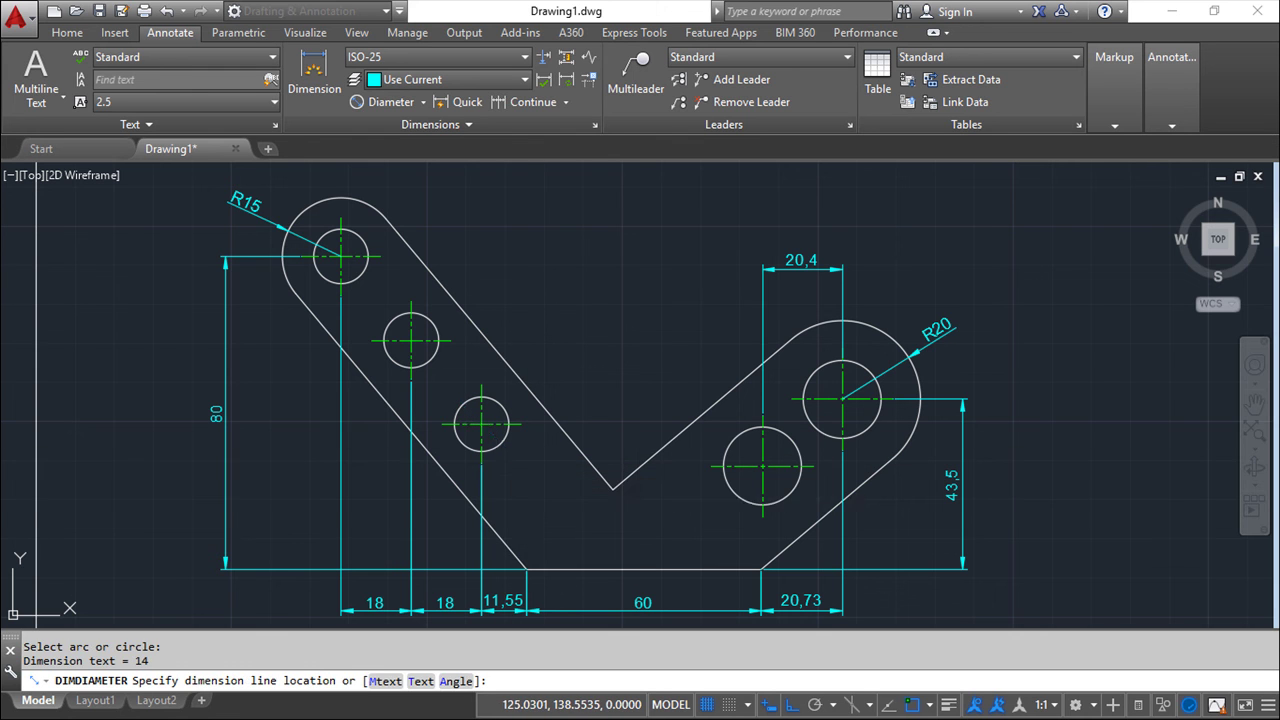
click(532, 465)
key(Return)
click(731, 491)
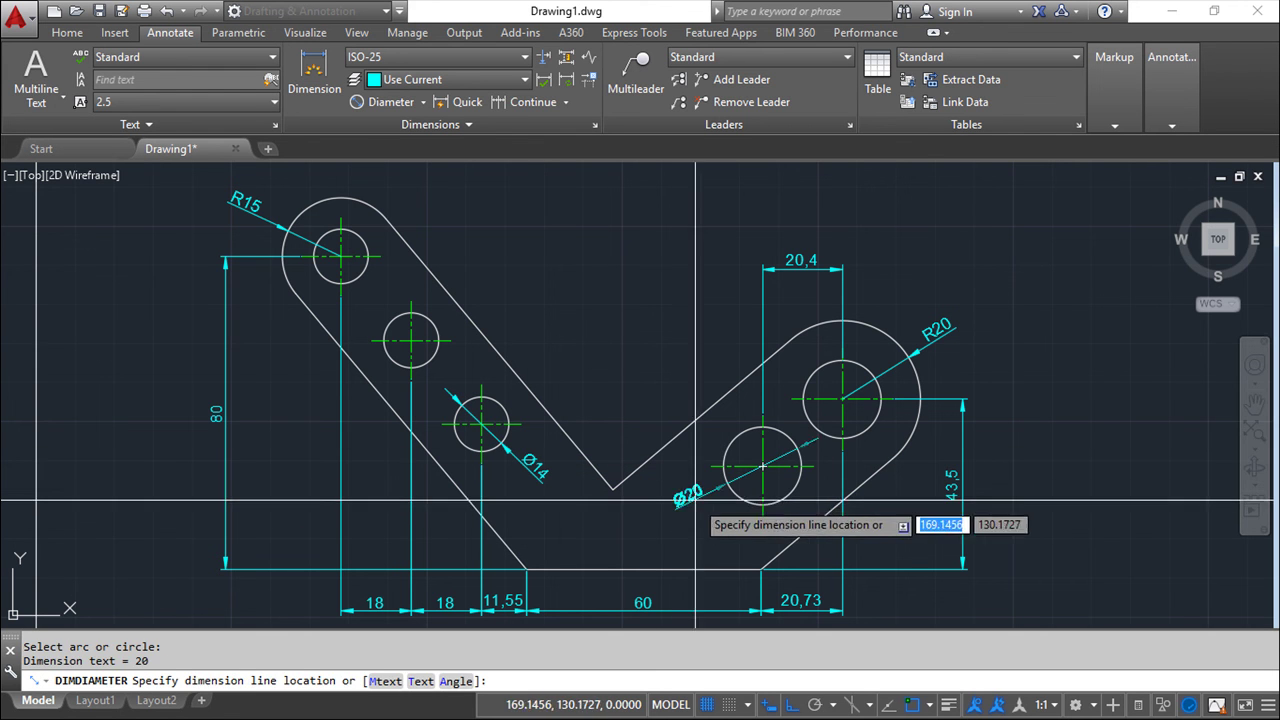
click(666, 504)
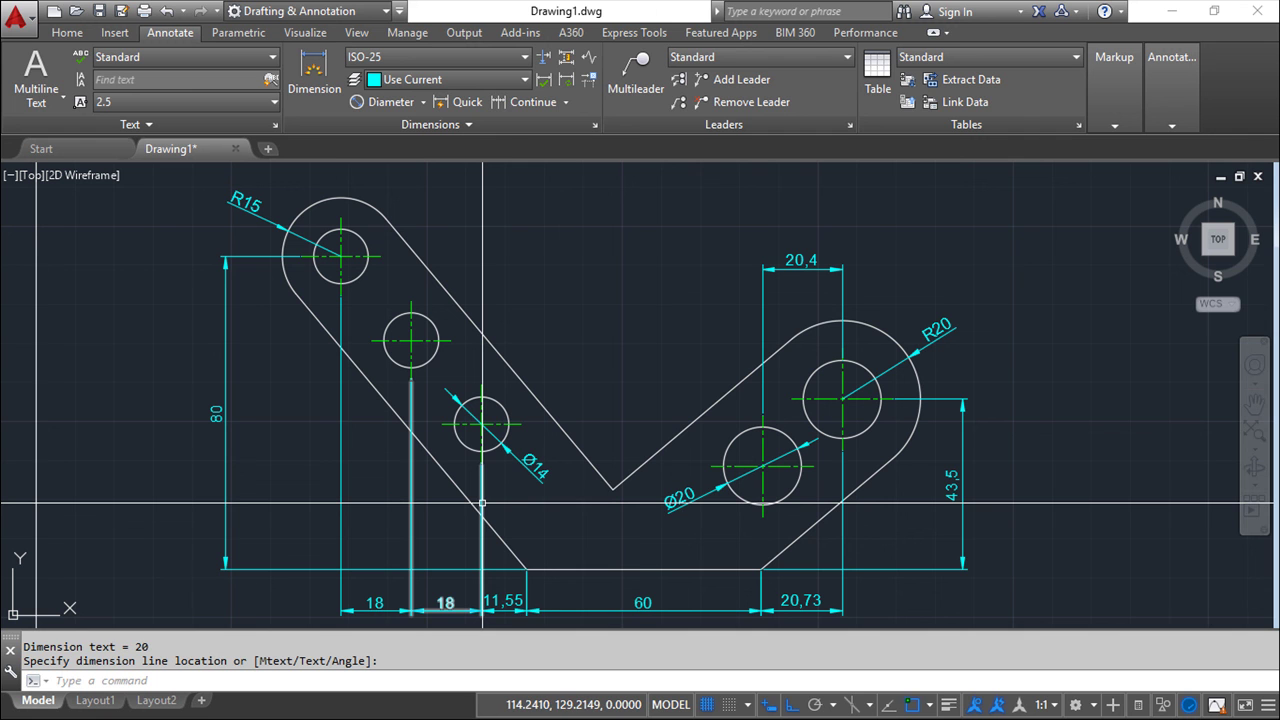
key(Return)
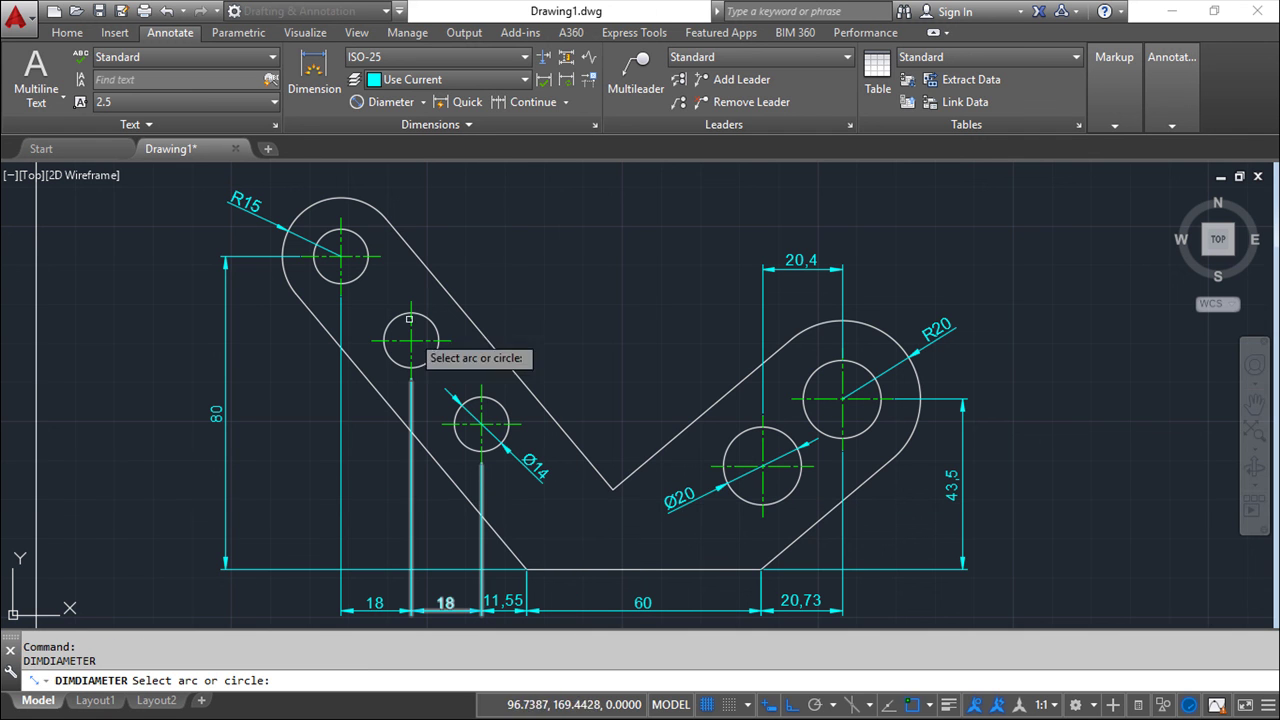
click(423, 101)
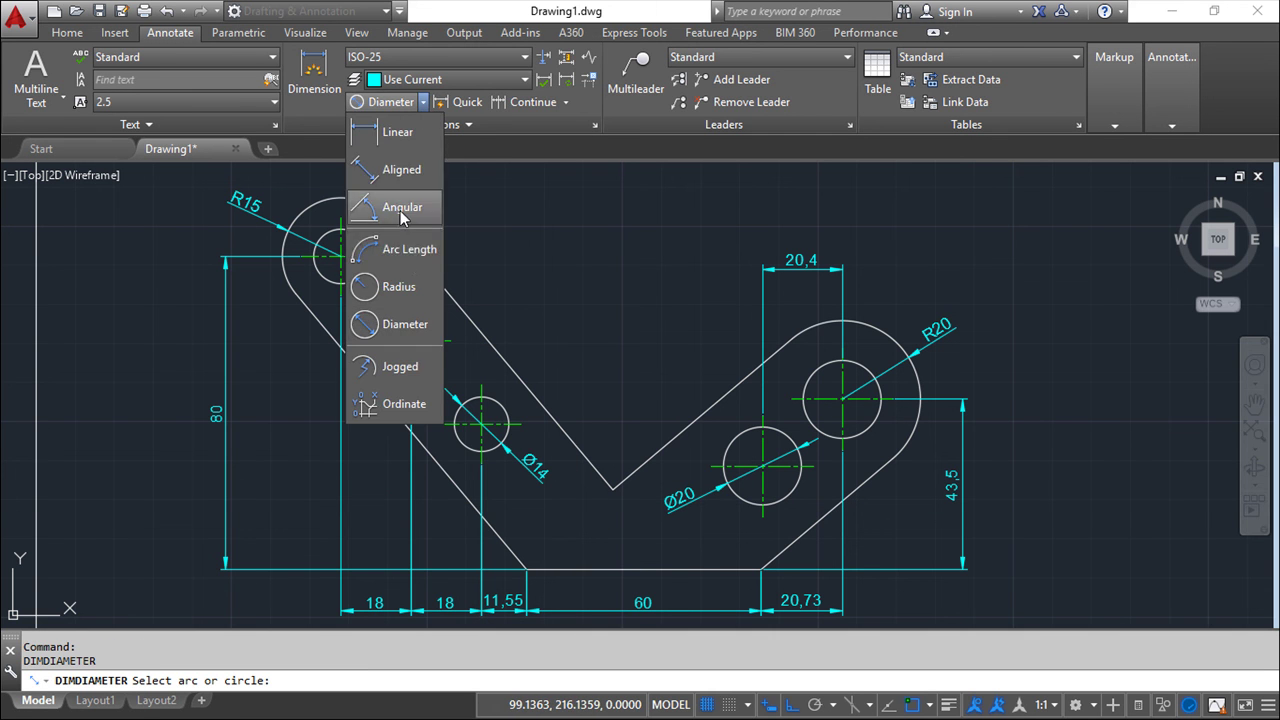
Dimension the 90° angle between the notch's two inner edges, placing the arc inside.
click(401, 207)
click(695, 417)
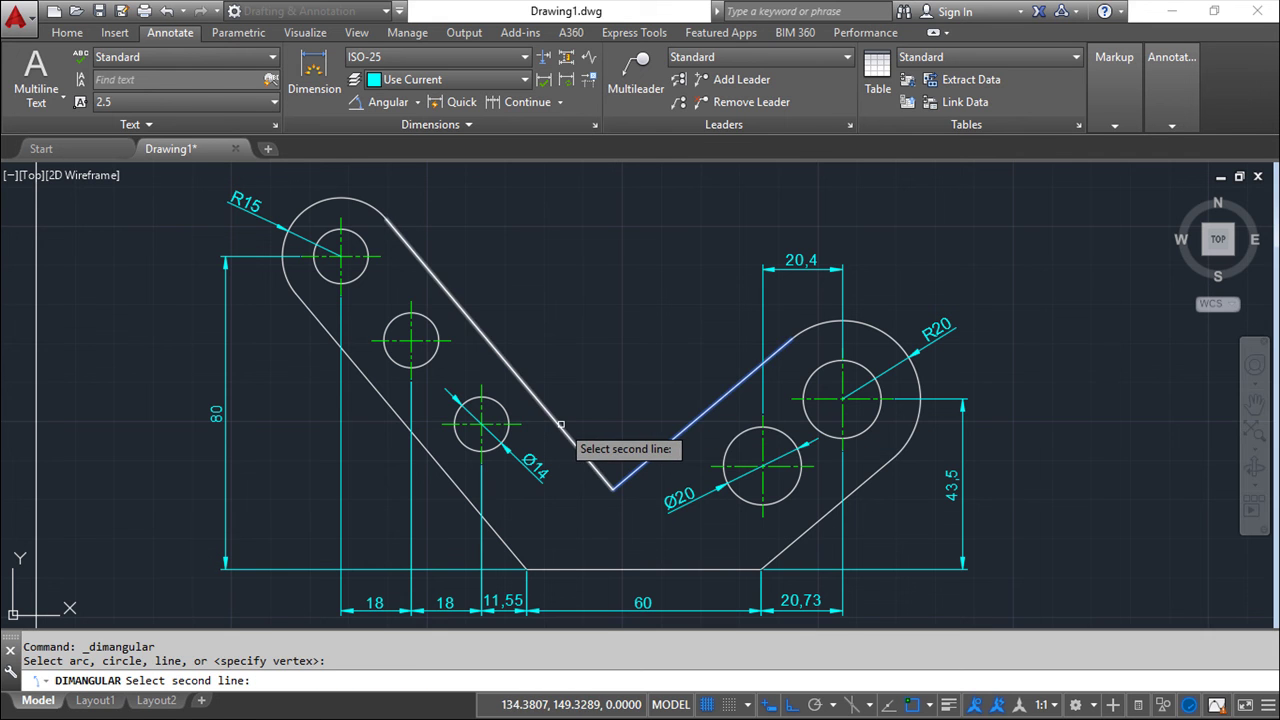
click(562, 424)
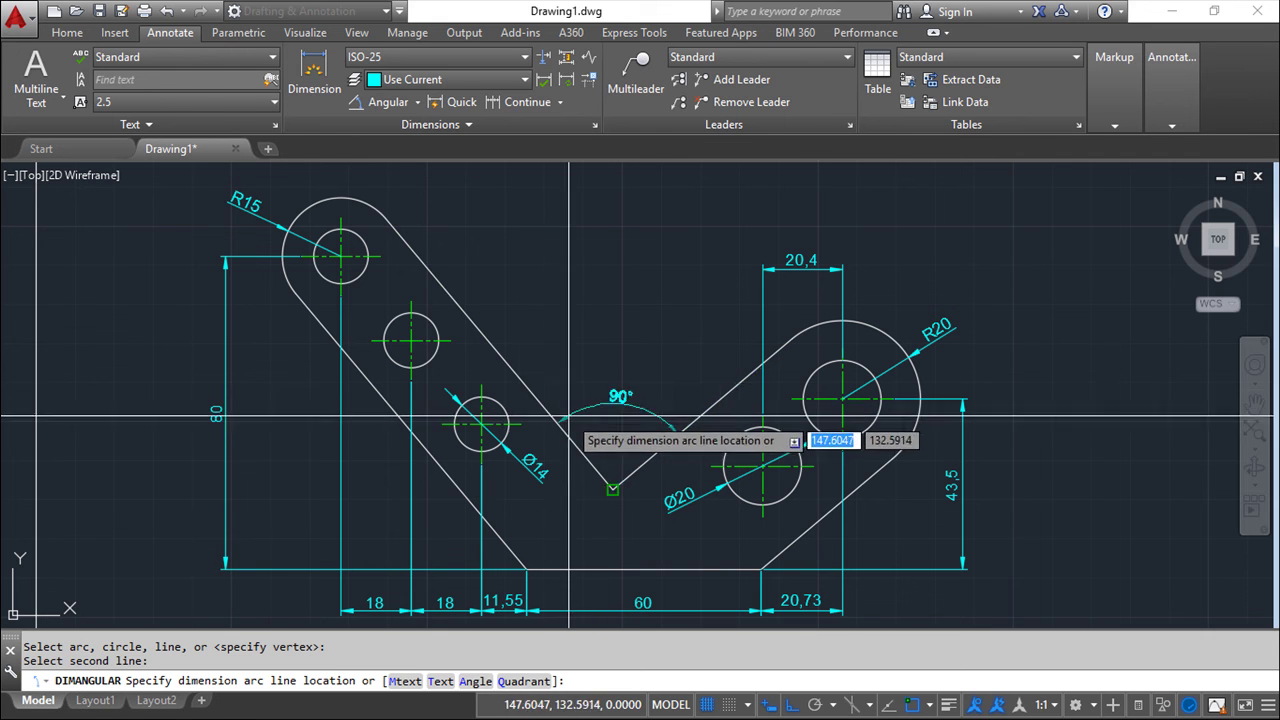
click(620, 388)
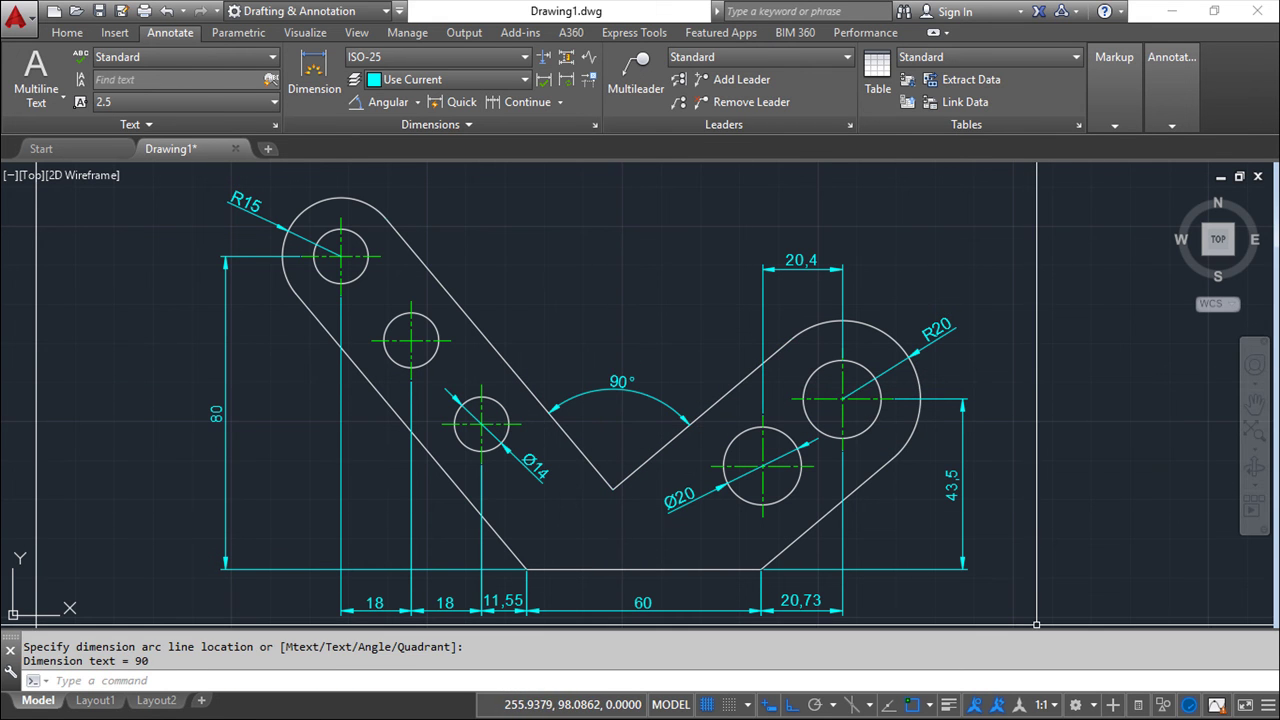